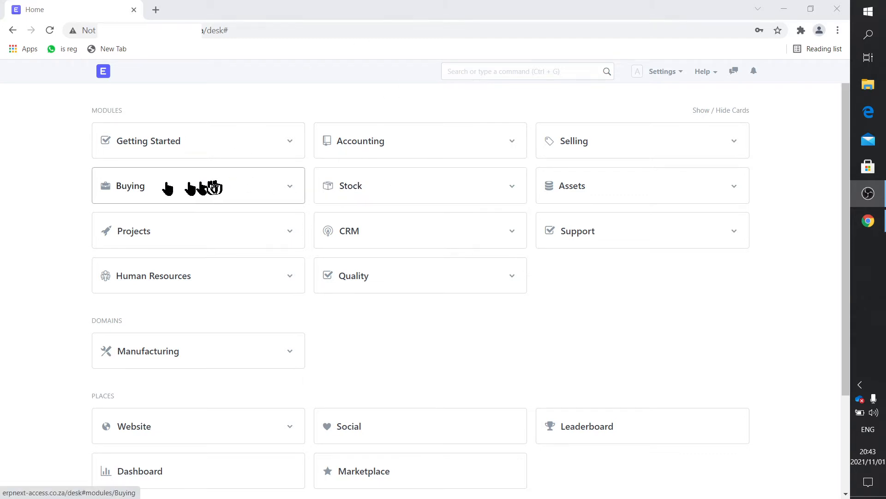
Glance at Buying, then open the Trinity Drones warehouse list from the Stock module
{"action": "left_click", "coordinate": [139, 190]}
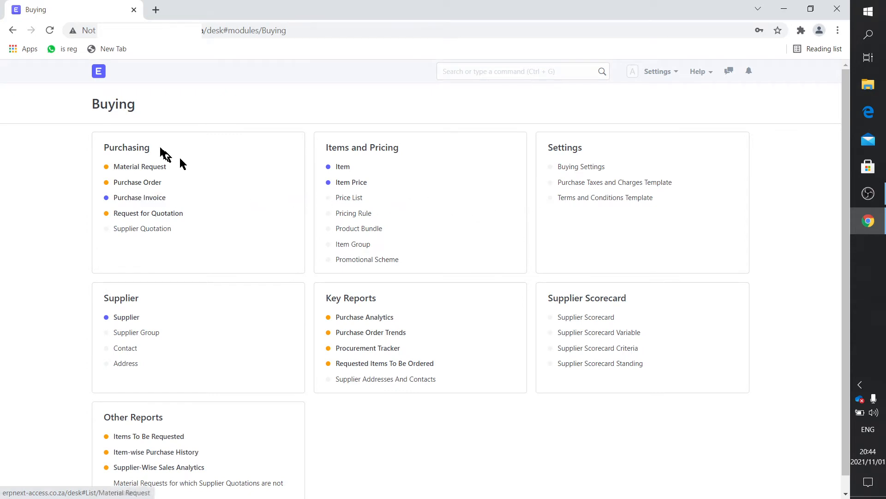
{"action": "left_click", "coordinate": [102, 75]}
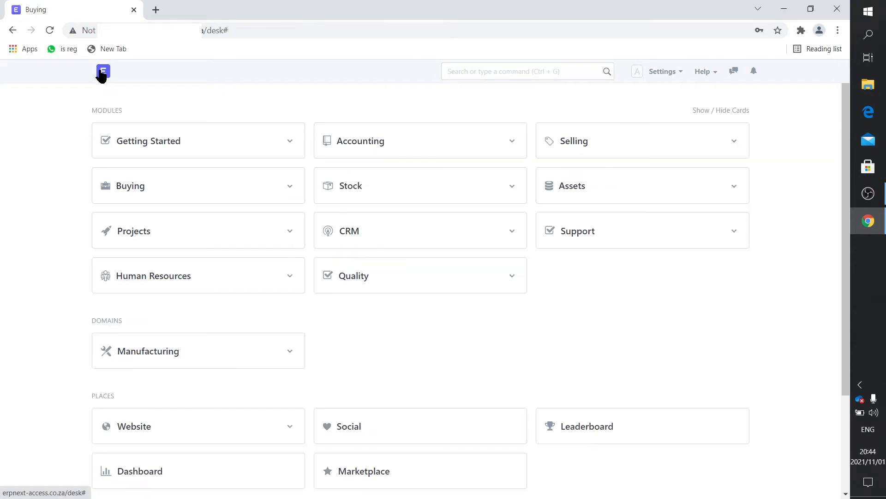
{"action": "left_click", "coordinate": [368, 195]}
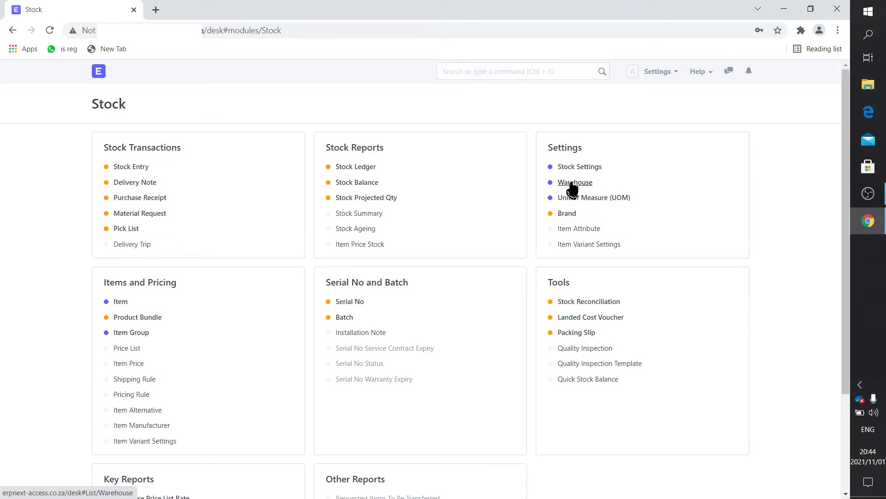
{"action": "left_click", "coordinate": [571, 184]}
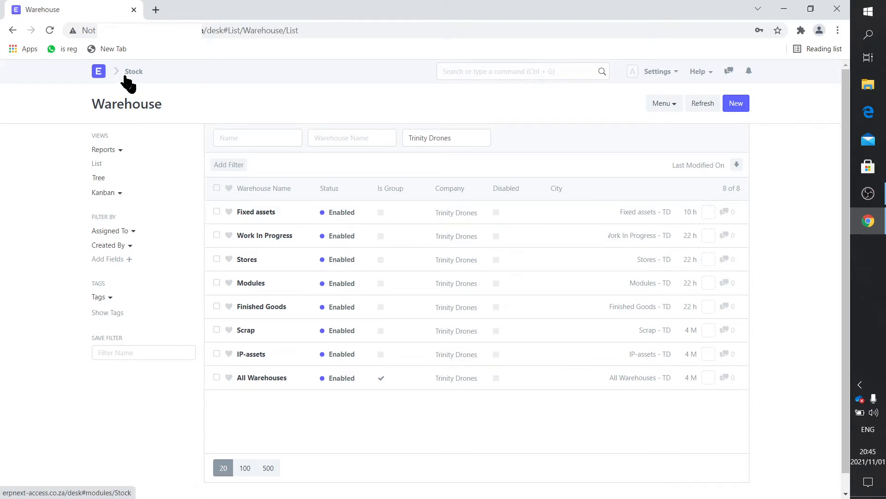
Open the draft Plastic Land purchase invoice from the Buying purchase invoice list
{"action": "left_click", "coordinate": [98, 73]}
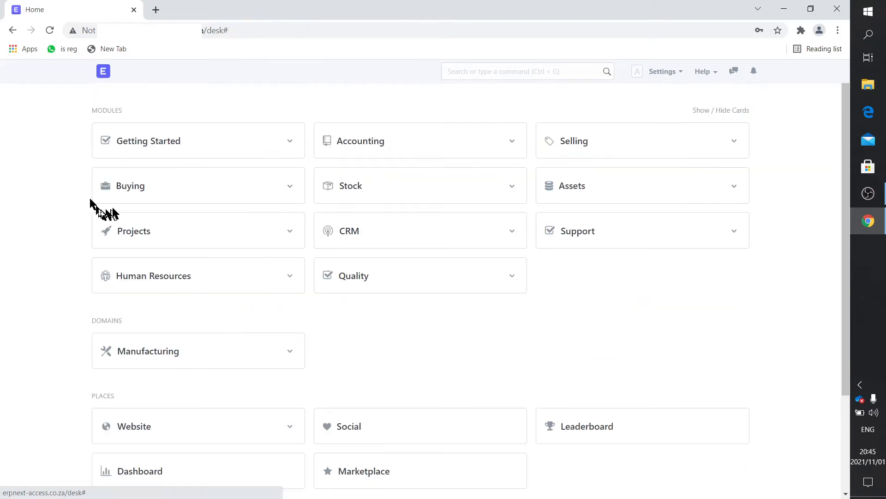
{"action": "left_click", "coordinate": [127, 191]}
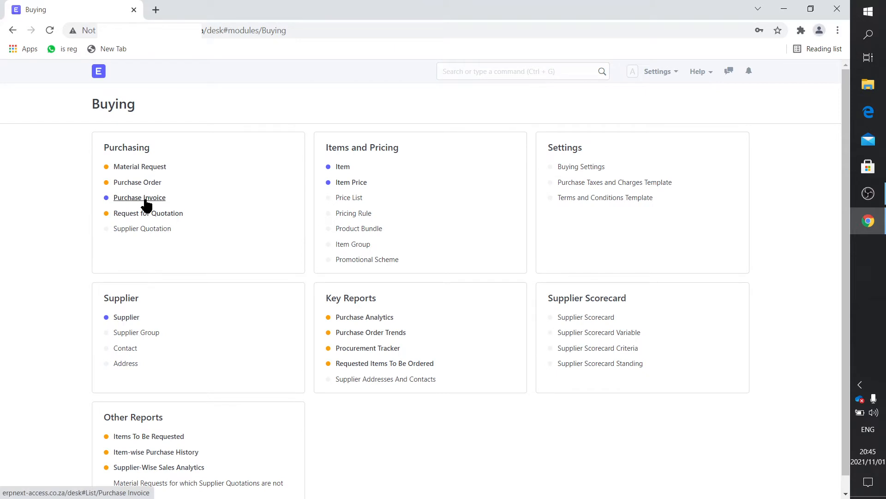
{"action": "left_click", "coordinate": [145, 201]}
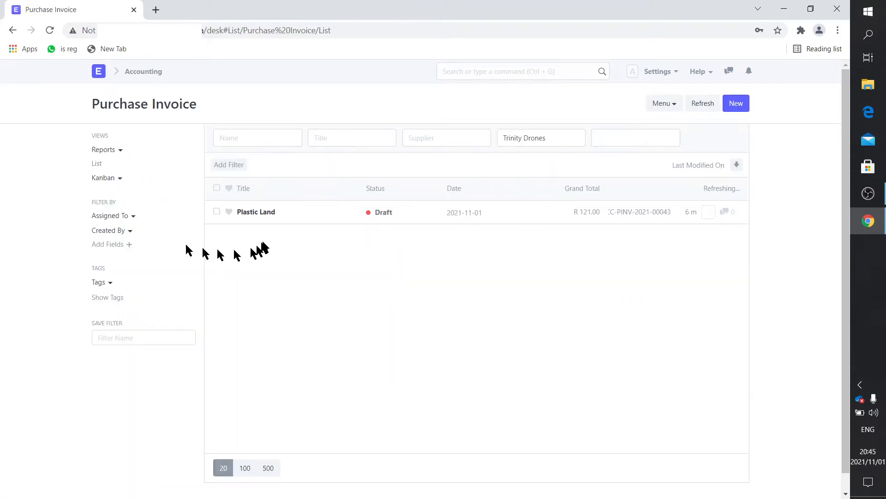
{"action": "left_click", "coordinate": [263, 216]}
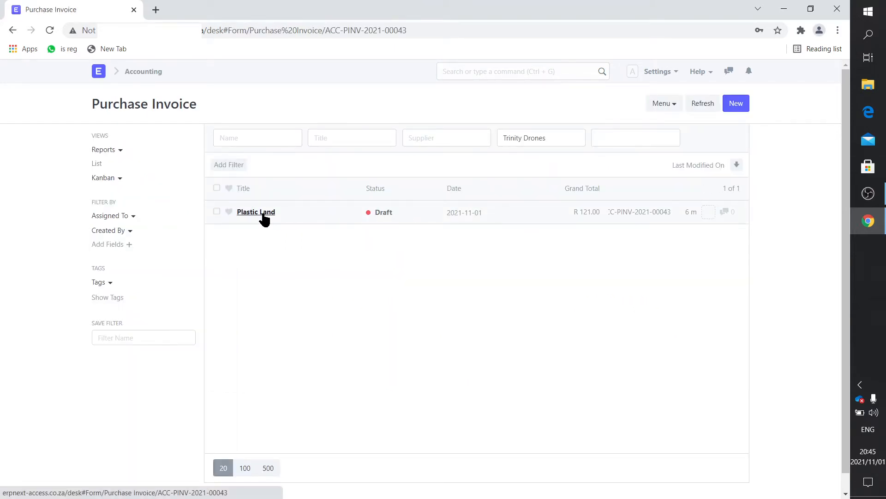
{"action": "scroll", "coordinate": [479, 332], "scroll_direction": "down", "scroll_amount": 20}
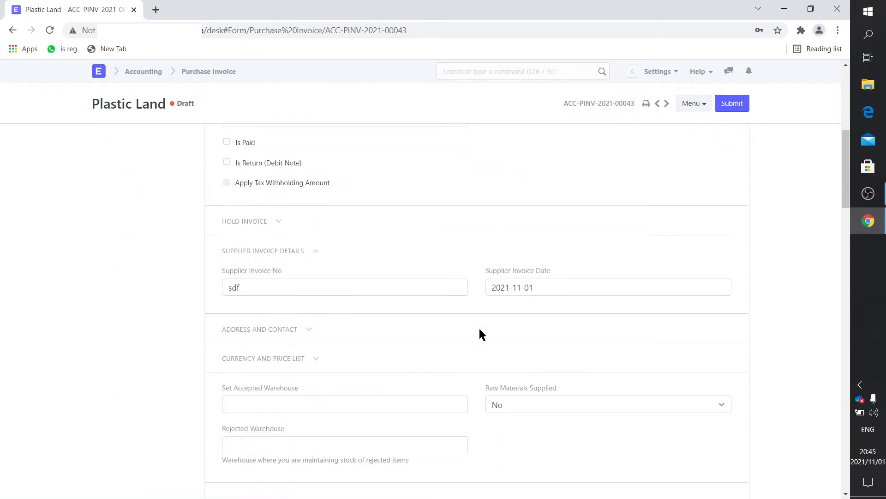
{"action": "scroll", "coordinate": [479, 334], "scroll_direction": "up", "scroll_amount": 10}
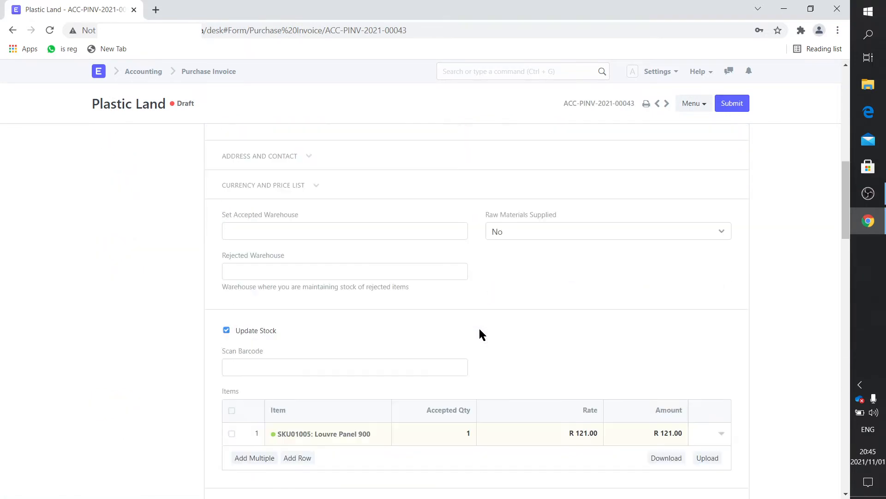
{"action": "scroll", "coordinate": [606, 346], "scroll_direction": "down", "scroll_amount": 2}
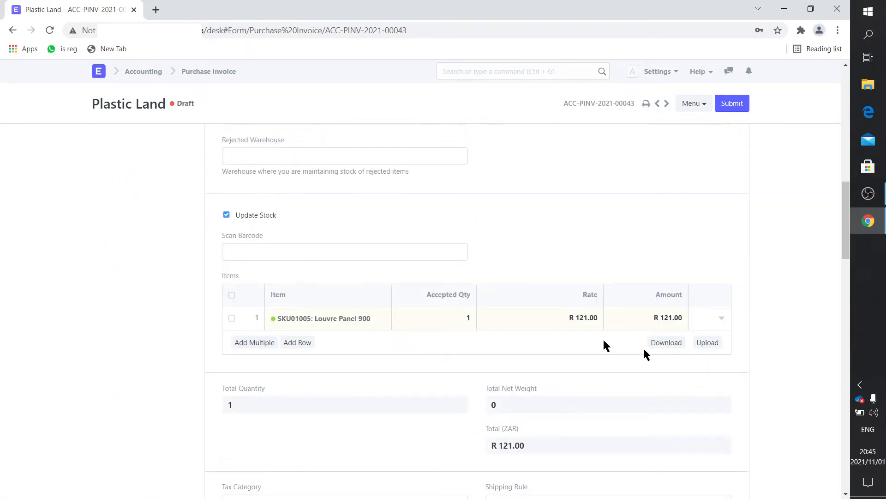
Check the Louvre Panel 900 row's accepted warehouse and expense head 1460 - Fixed Assets - TD
{"action": "left_click", "coordinate": [722, 319]}
{"action": "scroll", "coordinate": [462, 367], "scroll_direction": "down", "scroll_amount": 14}
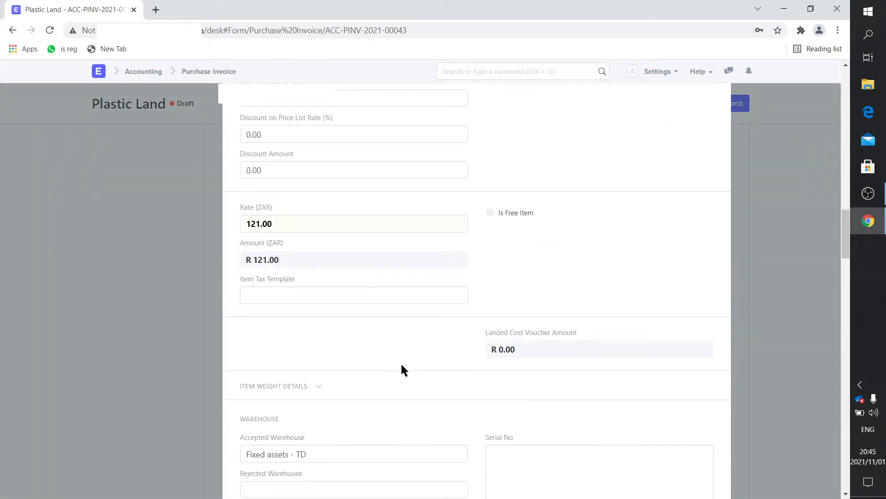
{"action": "scroll", "coordinate": [397, 367], "scroll_direction": "down", "scroll_amount": 6}
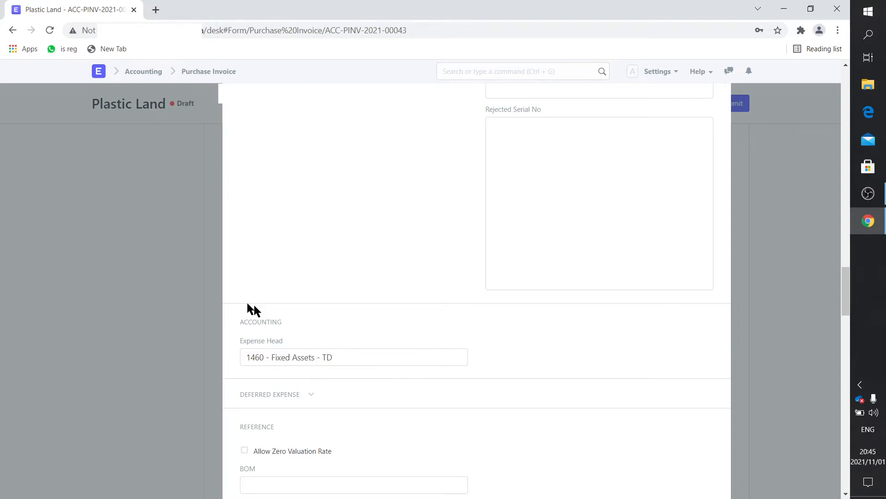
{"action": "left_click", "coordinate": [178, 252]}
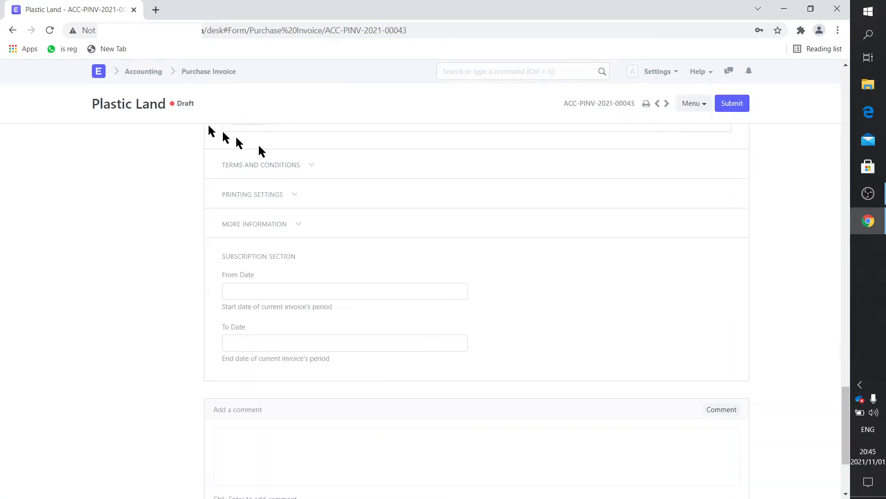
{"action": "left_click", "coordinate": [98, 71]}
Expand Application of Funds, Current Assets and Stock Assets to locate 1460 - Fixed Assets - TD
{"action": "left_click", "coordinate": [377, 147]}
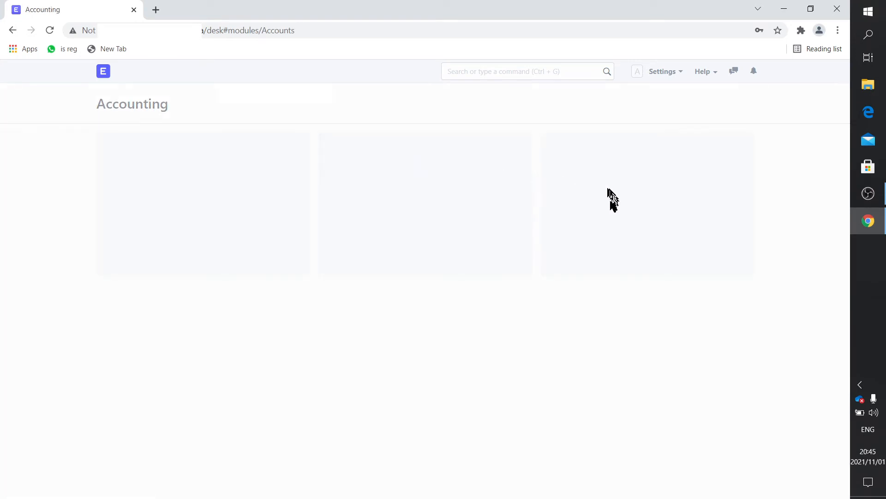
{"action": "left_click", "coordinate": [592, 183]}
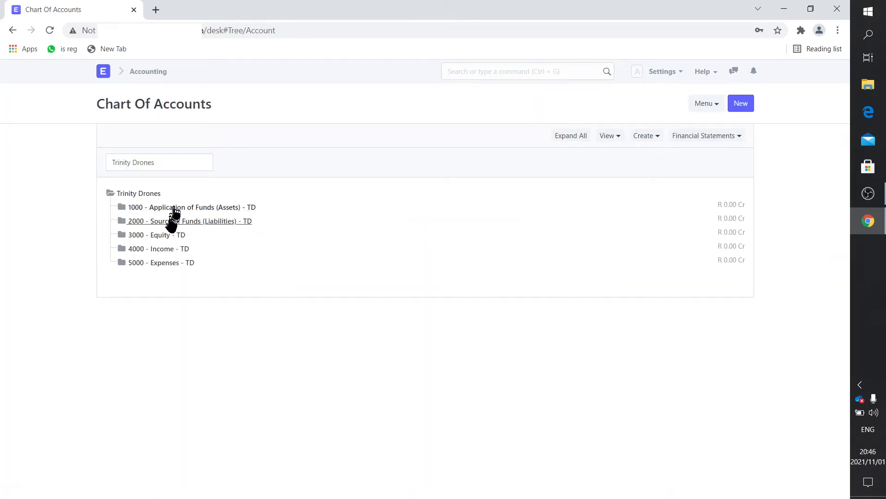
{"action": "left_click", "coordinate": [175, 208]}
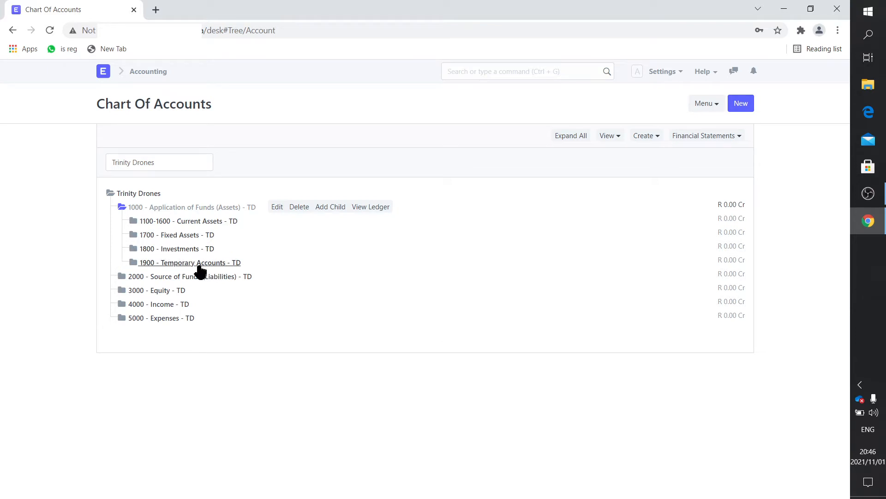
{"action": "left_click", "coordinate": [185, 235]}
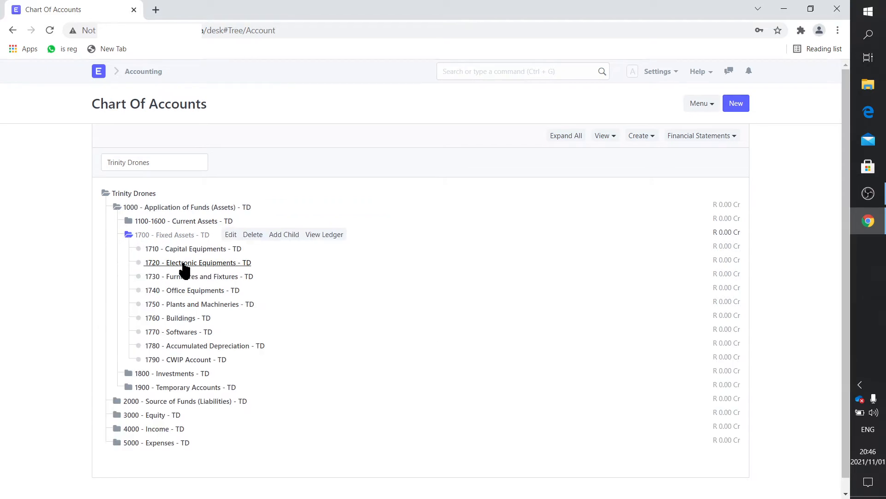
{"action": "left_click", "coordinate": [165, 236]}
{"action": "left_click", "coordinate": [179, 223]}
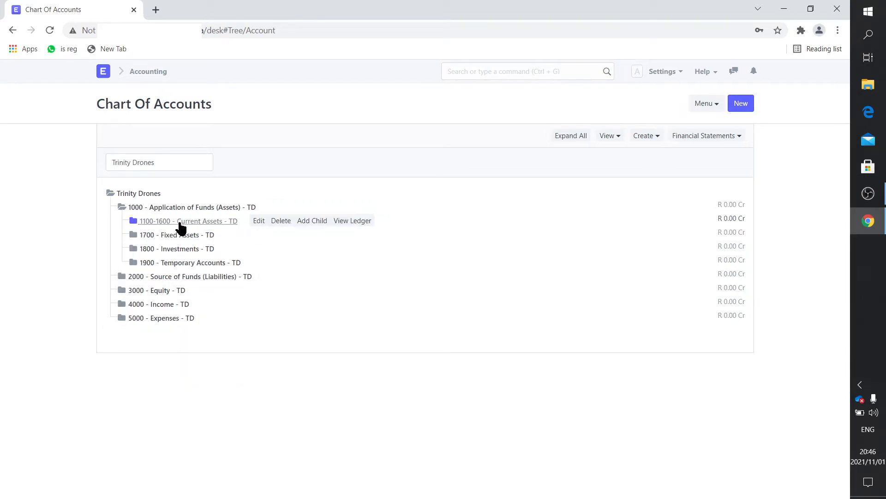
{"action": "left_click", "coordinate": [198, 277]}
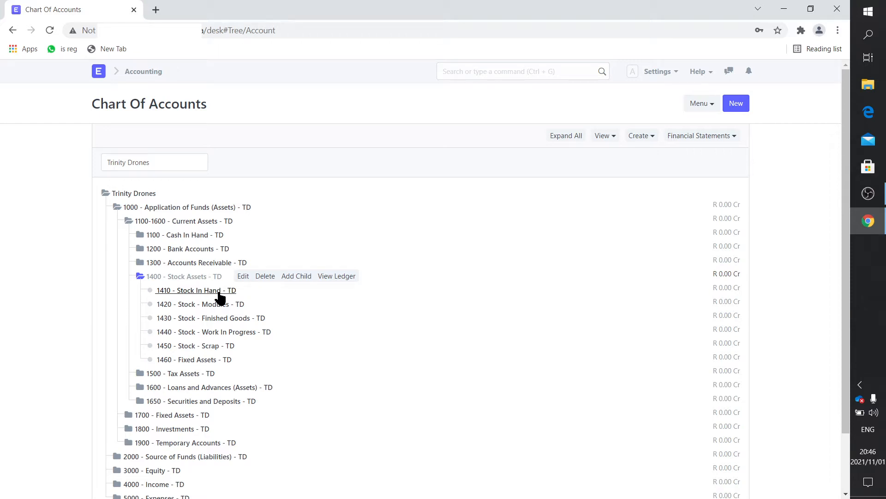
{"action": "left_click", "coordinate": [99, 72]}
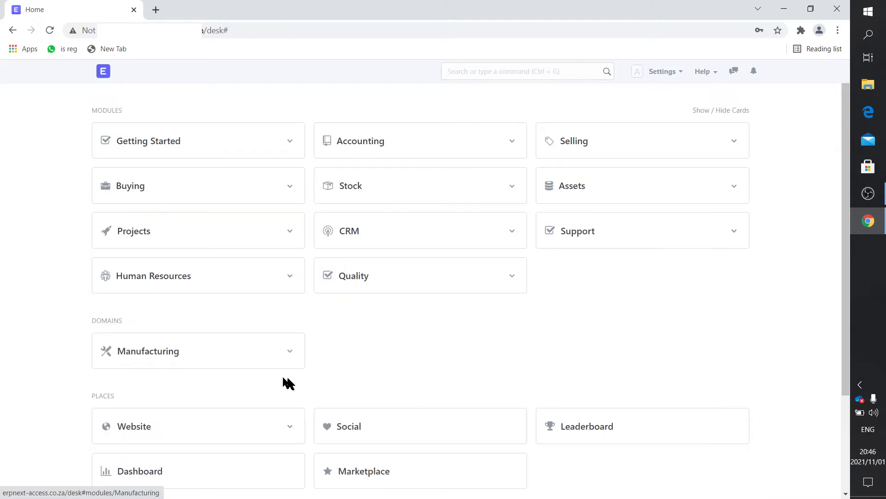
{"action": "scroll", "coordinate": [288, 383], "scroll_direction": "down", "scroll_amount": 3}
{"action": "left_click", "coordinate": [360, 421]}
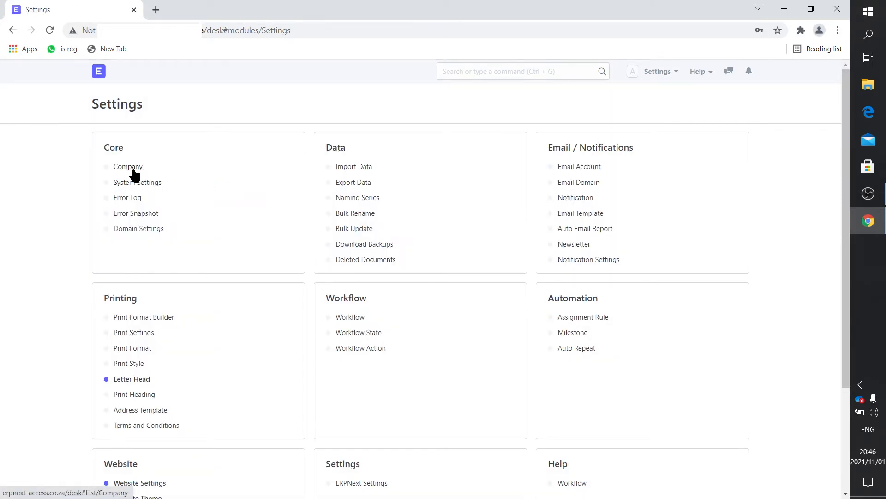
{"action": "left_click", "coordinate": [133, 169]}
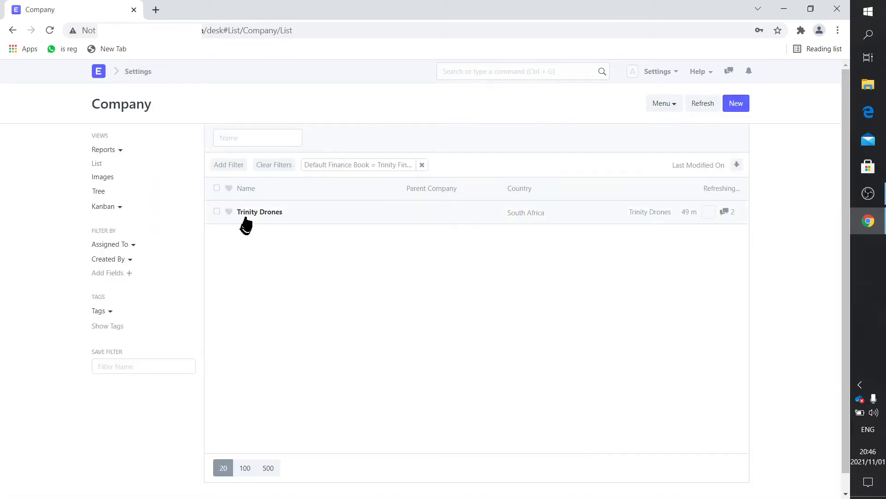
{"action": "left_click", "coordinate": [248, 213]}
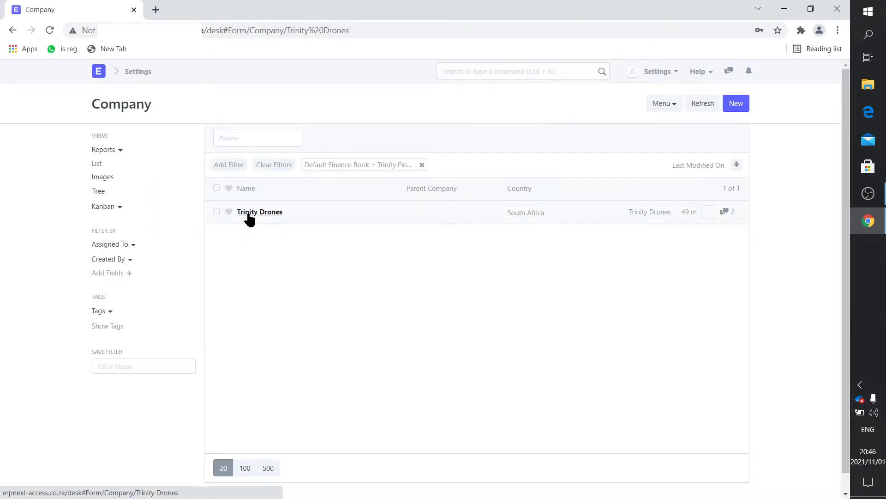
{"action": "scroll", "coordinate": [384, 397], "scroll_direction": "down", "scroll_amount": 10}
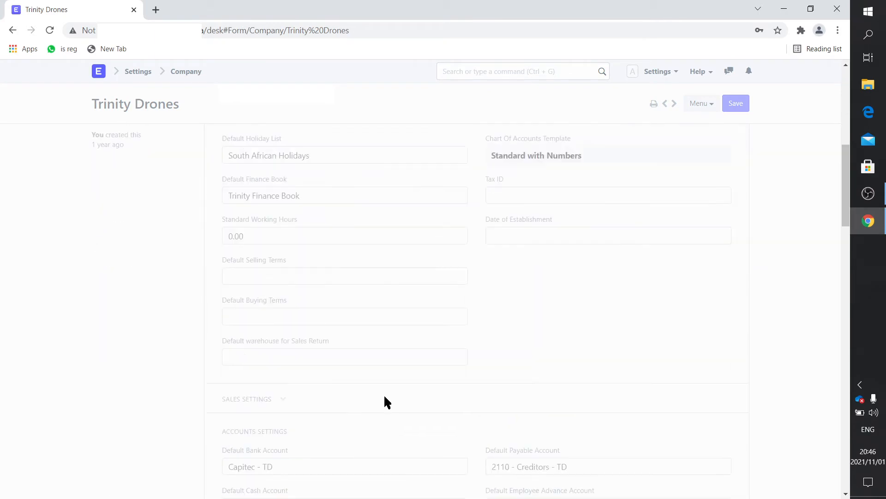
{"action": "scroll", "coordinate": [384, 397], "scroll_direction": "down", "scroll_amount": 15}
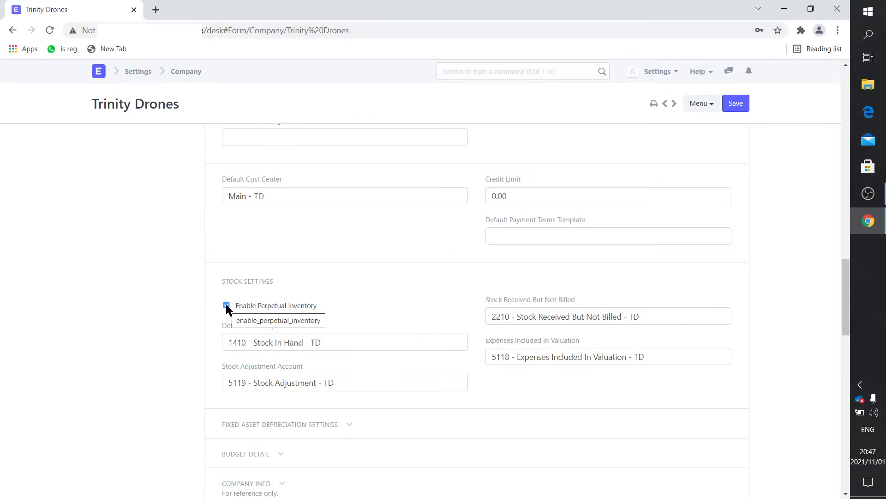
{"action": "left_click", "coordinate": [99, 72]}
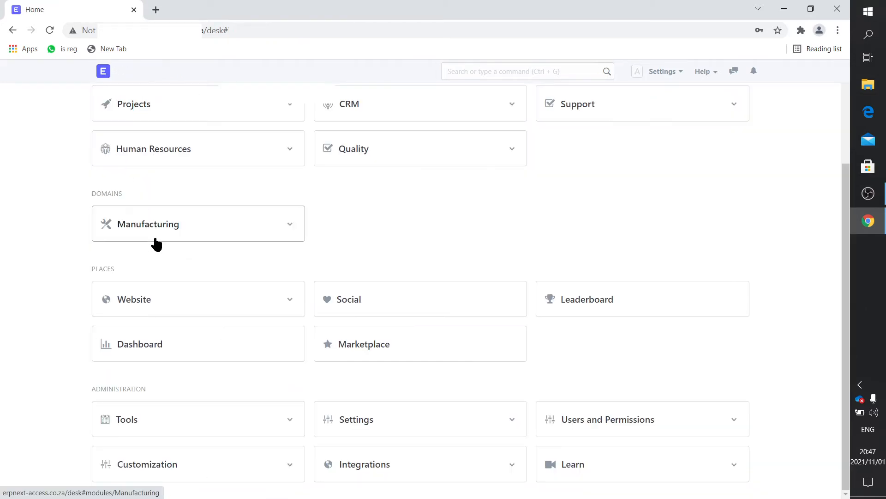
{"action": "scroll", "coordinate": [217, 239], "scroll_direction": "up", "scroll_amount": 3}
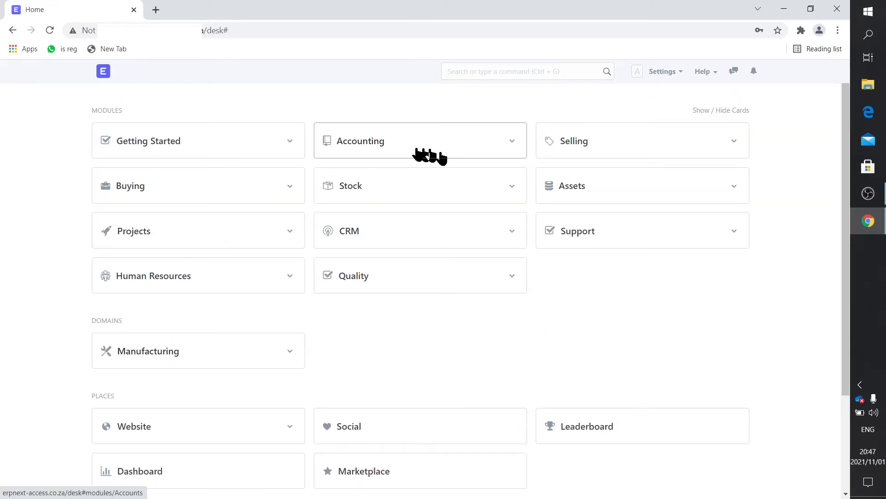
Inspect the 1460 - Fixed Assets - TD account, type Stock under 1400 - Stock Assets
{"action": "left_click", "coordinate": [367, 145]}
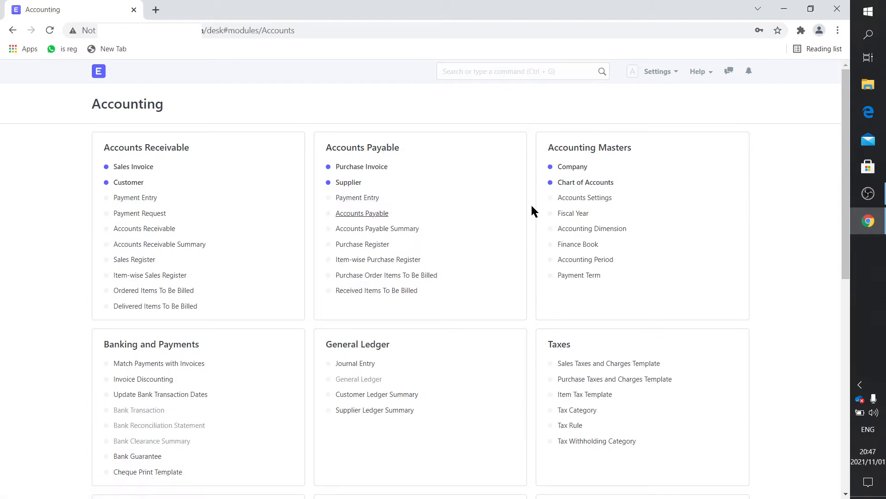
{"action": "left_click", "coordinate": [562, 183]}
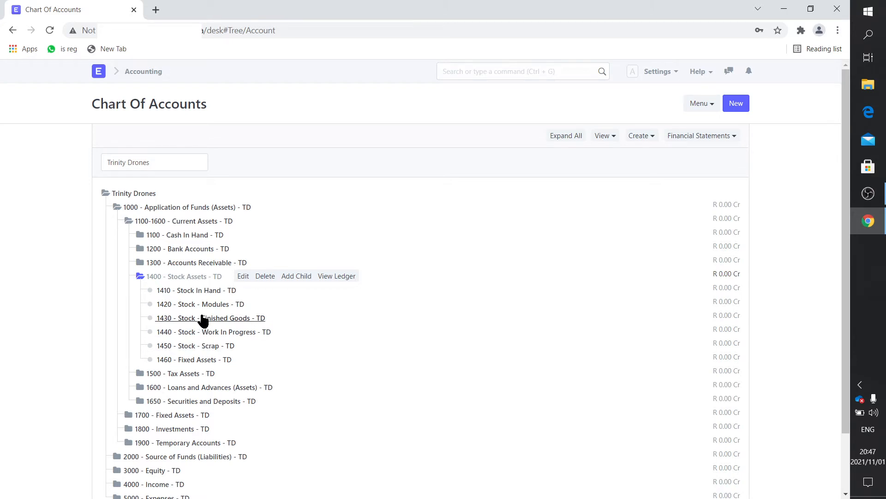
{"action": "left_click", "coordinate": [185, 361]}
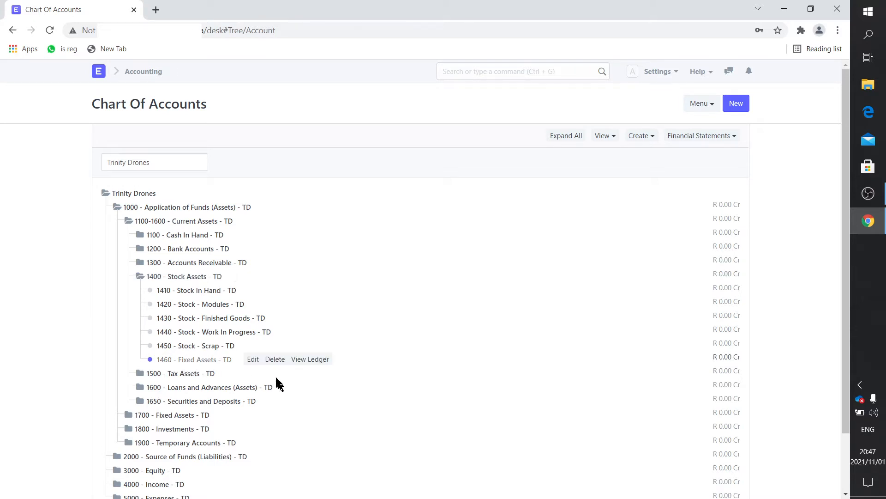
{"action": "left_click", "coordinate": [253, 360]}
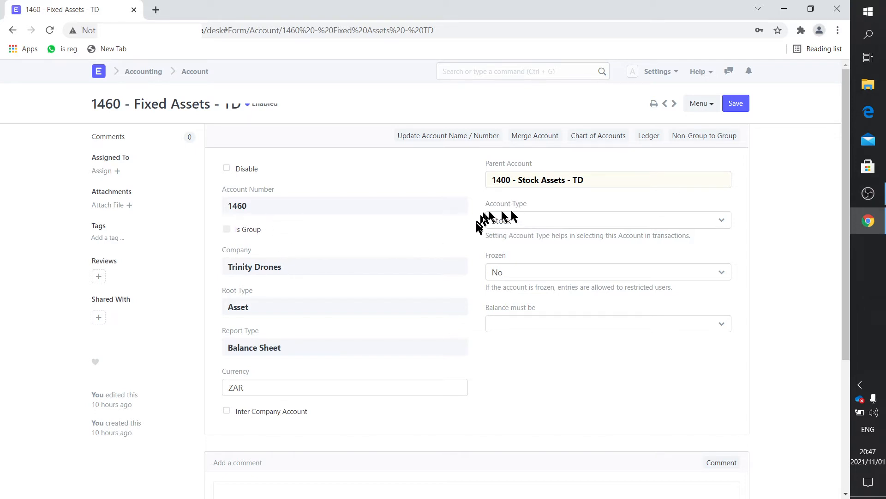
{"action": "left_click", "coordinate": [99, 72]}
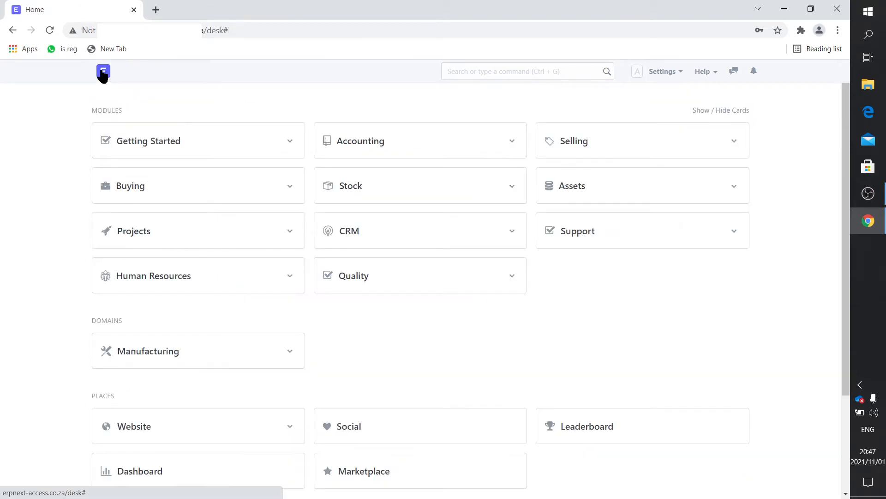
Open the Plastic Land draft purchase invoice from the Buying module
{"action": "left_click", "coordinate": [134, 187]}
{"action": "left_click", "coordinate": [144, 200]}
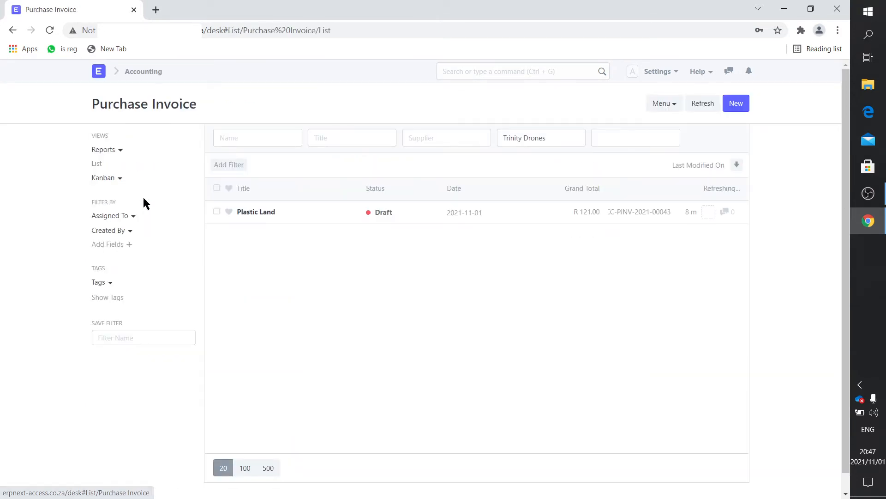
{"action": "left_click", "coordinate": [261, 213]}
{"action": "scroll", "coordinate": [738, 332], "scroll_direction": "down", "scroll_amount": 15}
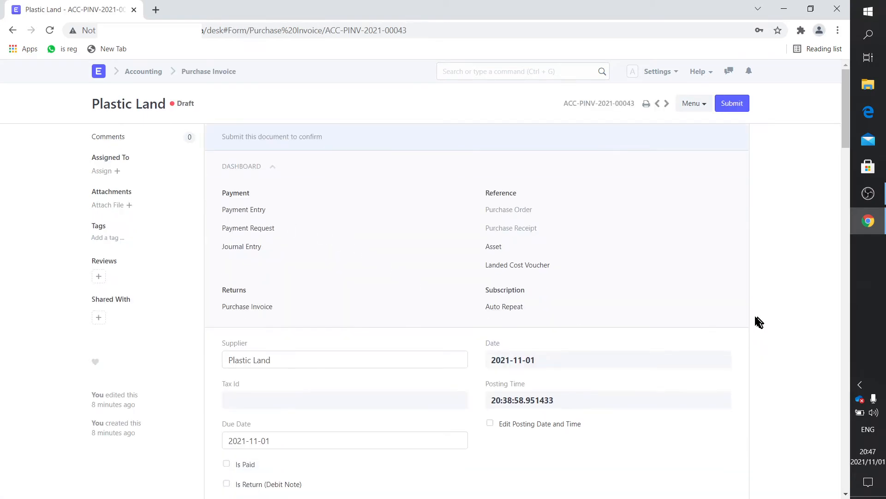
{"action": "scroll", "coordinate": [727, 331], "scroll_direction": "down", "scroll_amount": 18}
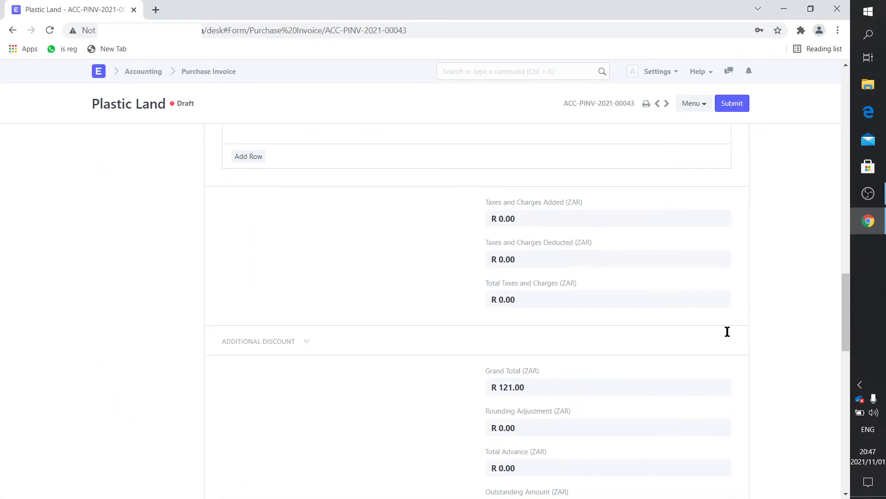
{"action": "scroll", "coordinate": [727, 329], "scroll_direction": "up", "scroll_amount": 7}
{"action": "scroll", "coordinate": [727, 333], "scroll_direction": "up", "scroll_amount": 10}
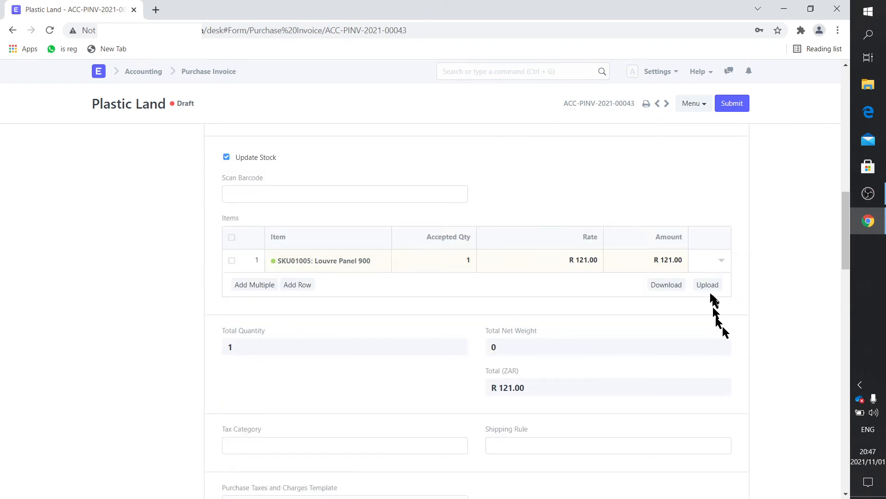
Verify the first item row uses the Fixed assets warehouse and 1460 expense head
{"action": "left_click", "coordinate": [721, 261]}
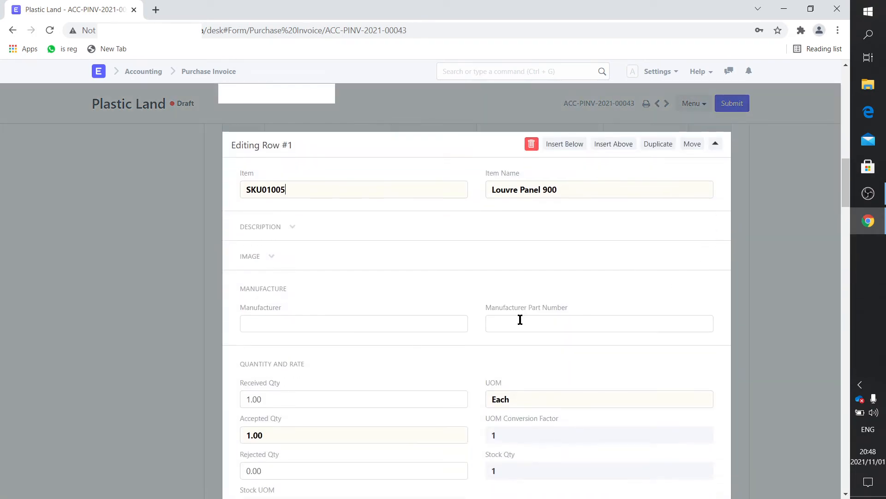
{"action": "scroll", "coordinate": [520, 319], "scroll_direction": "down", "scroll_amount": 14}
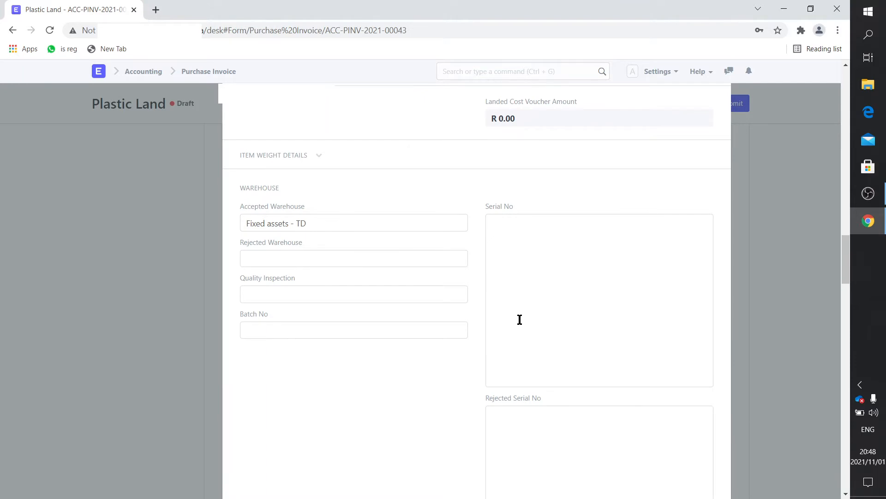
{"action": "scroll", "coordinate": [521, 321], "scroll_direction": "down", "scroll_amount": 7}
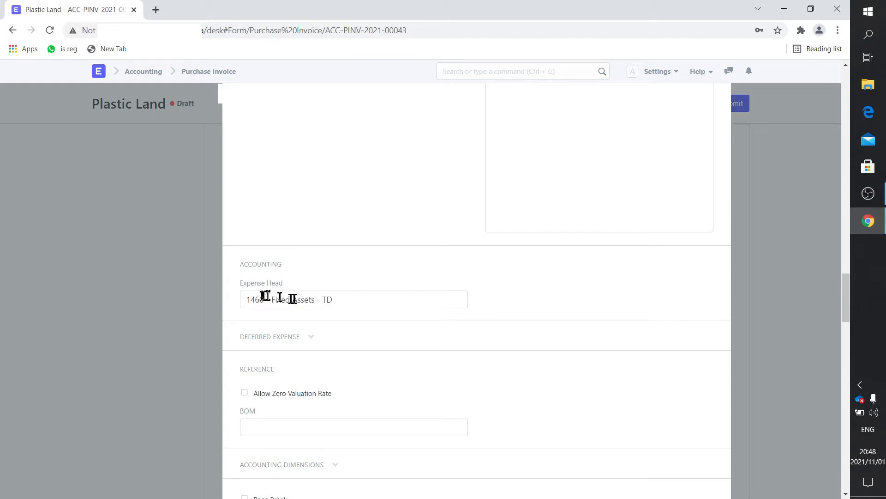
{"action": "left_click", "coordinate": [168, 267]}
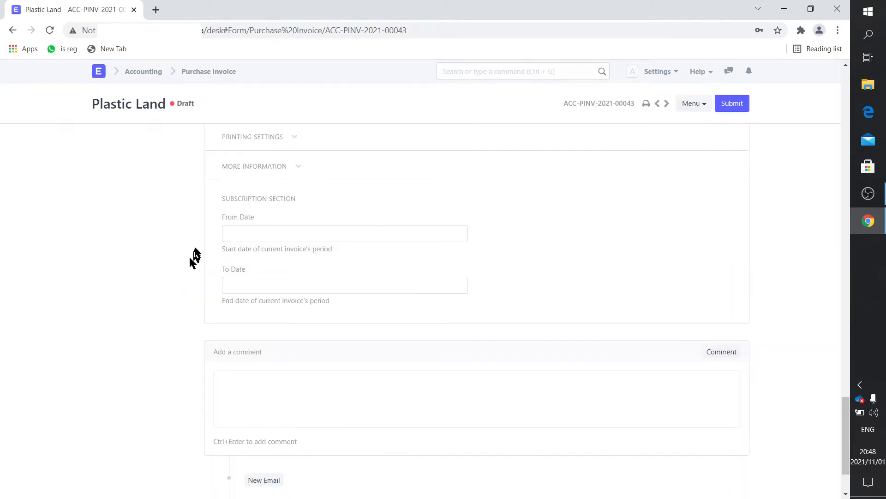
Bring up the Trinity Drones warehouse list from the Stock module
{"action": "left_click", "coordinate": [100, 73]}
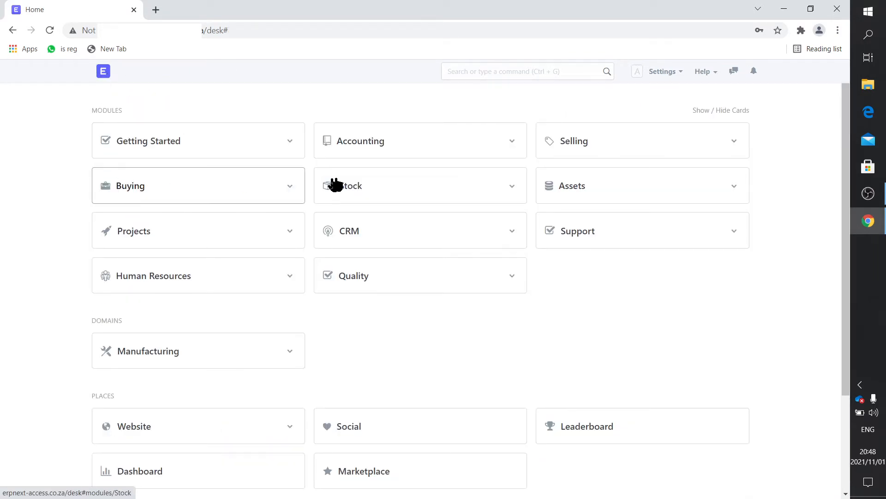
{"action": "left_click", "coordinate": [351, 189]}
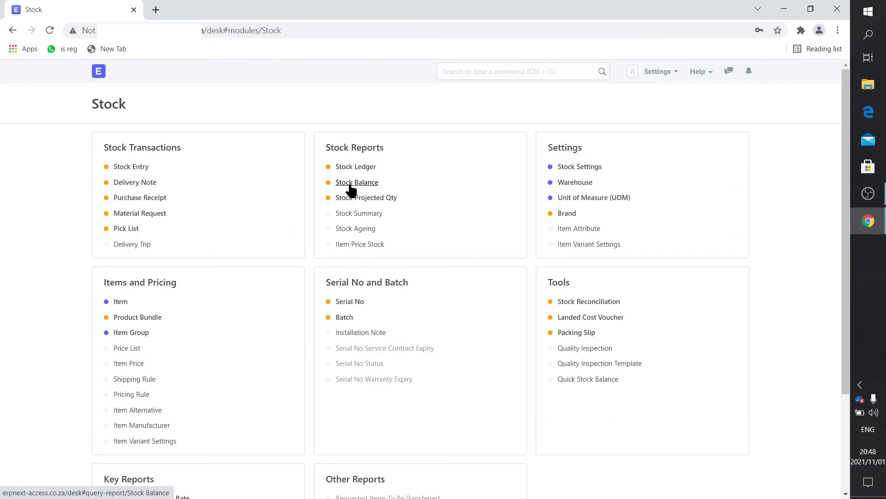
{"action": "left_click", "coordinate": [584, 185]}
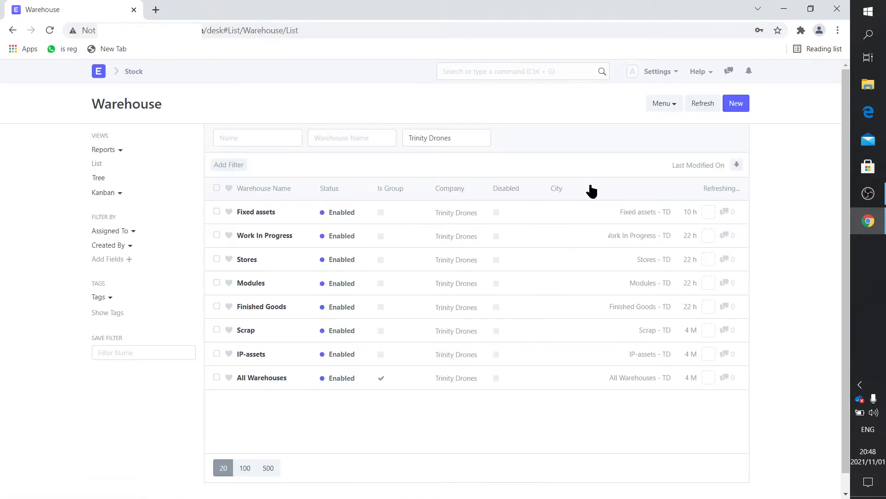
Compare the Fixed assets and Work In Progress warehouses' linked accounts, including 1440 - Stock - Work In Progress - TD
{"action": "left_click", "coordinate": [254, 214]}
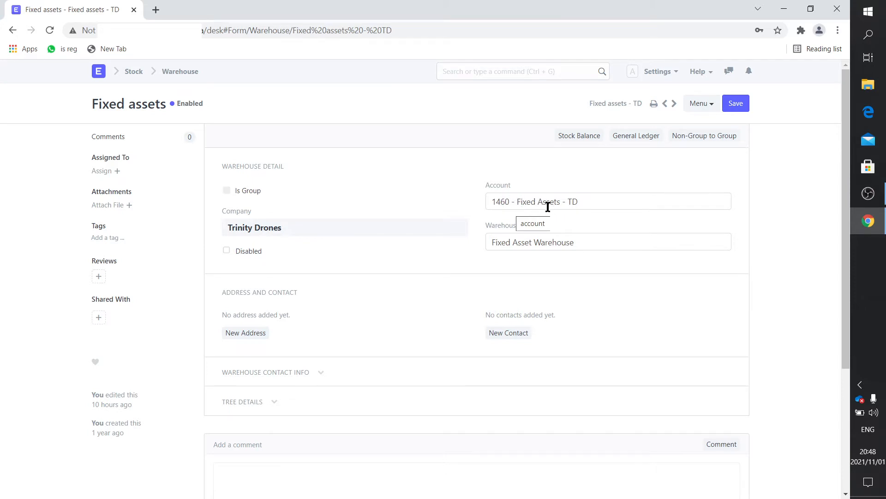
{"action": "left_click", "coordinate": [184, 77]}
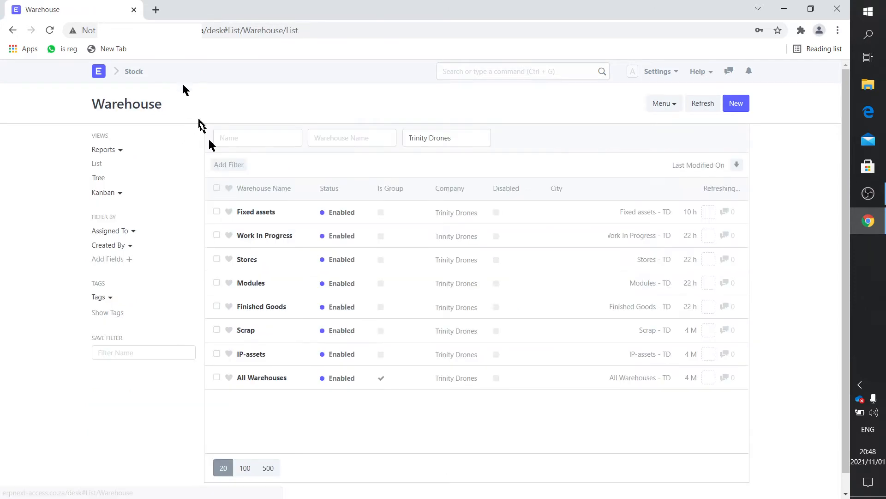
{"action": "left_click", "coordinate": [263, 237]}
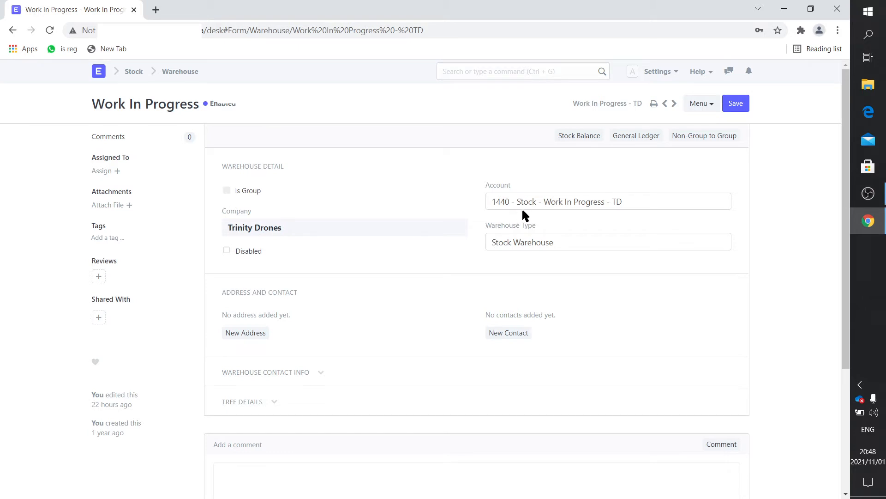
{"action": "left_click", "coordinate": [168, 78]}
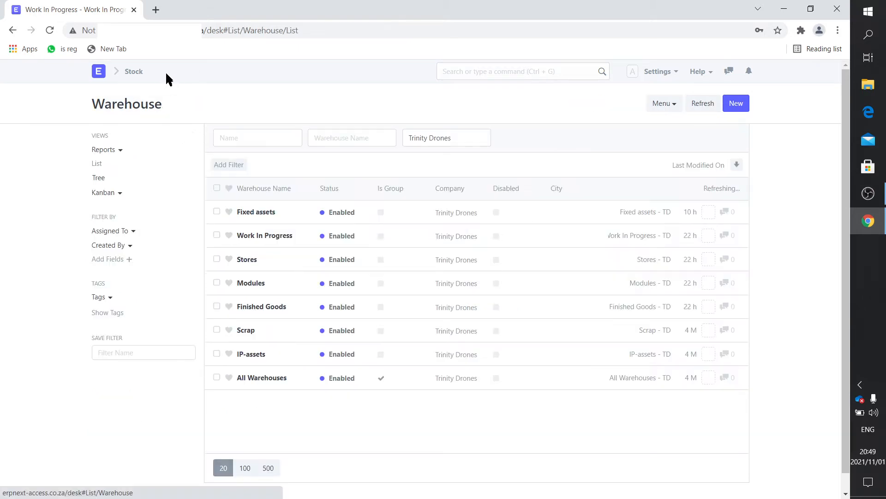
{"action": "left_click", "coordinate": [100, 73]}
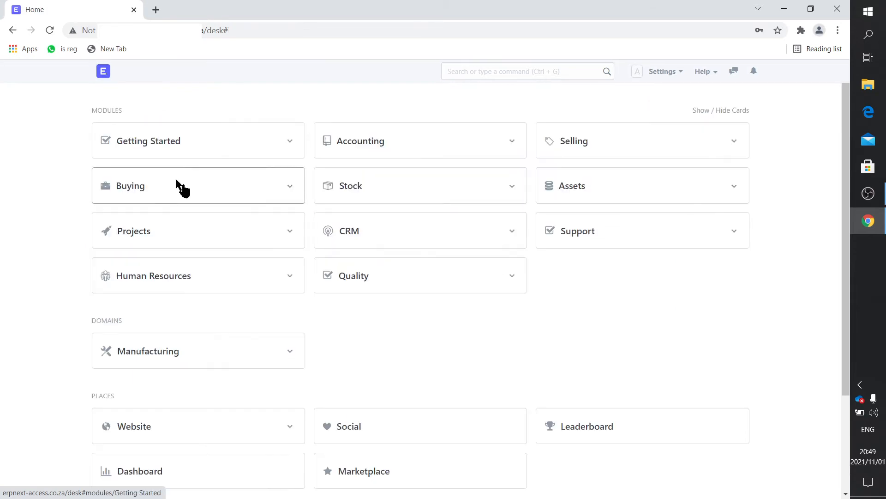
{"action": "left_click", "coordinate": [361, 150]}
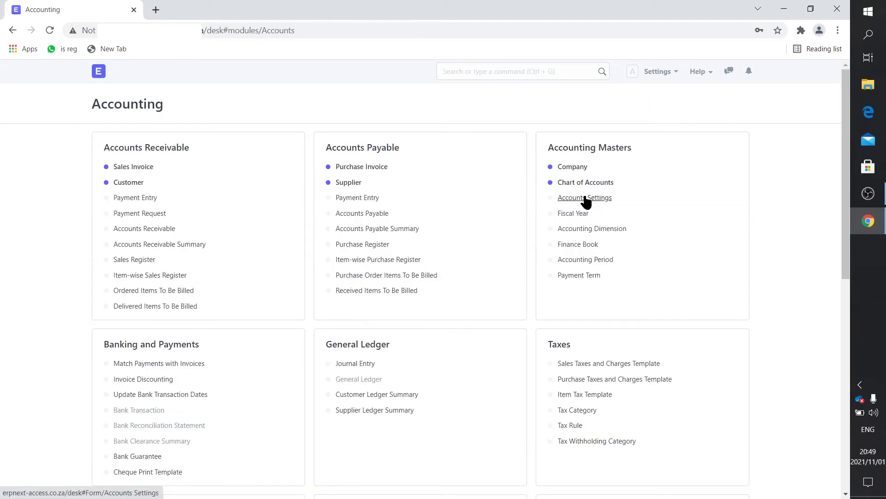
{"action": "left_click", "coordinate": [578, 183]}
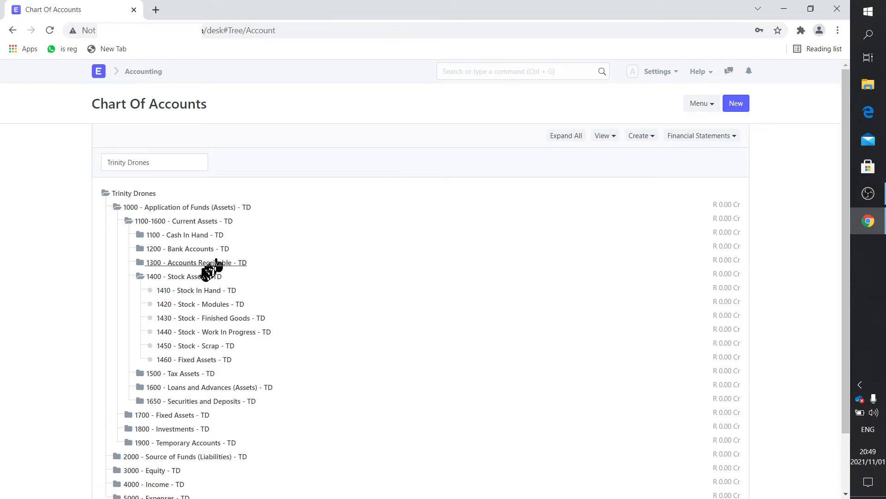
{"action": "left_click", "coordinate": [198, 291]}
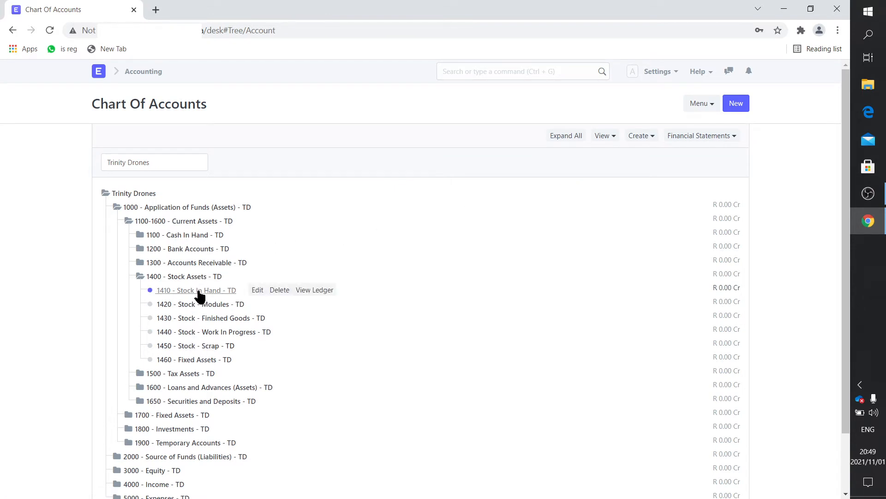
{"action": "left_click", "coordinate": [255, 290]}
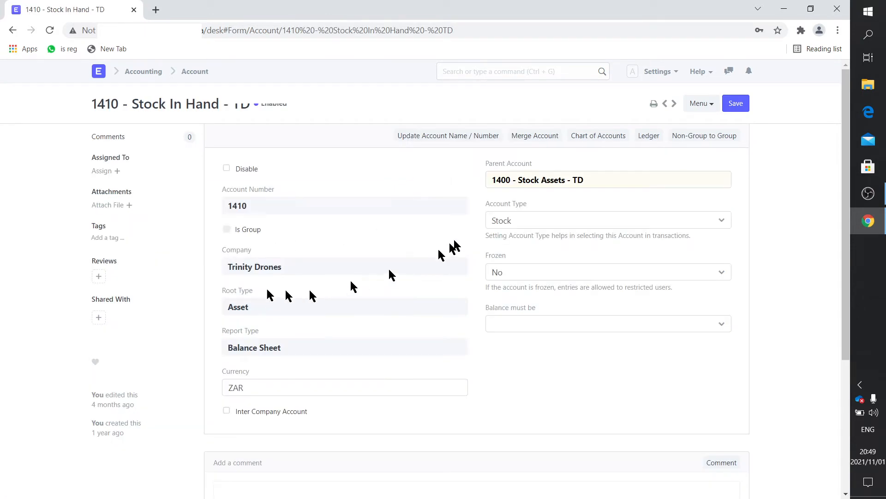
{"action": "left_click", "coordinate": [196, 71]}
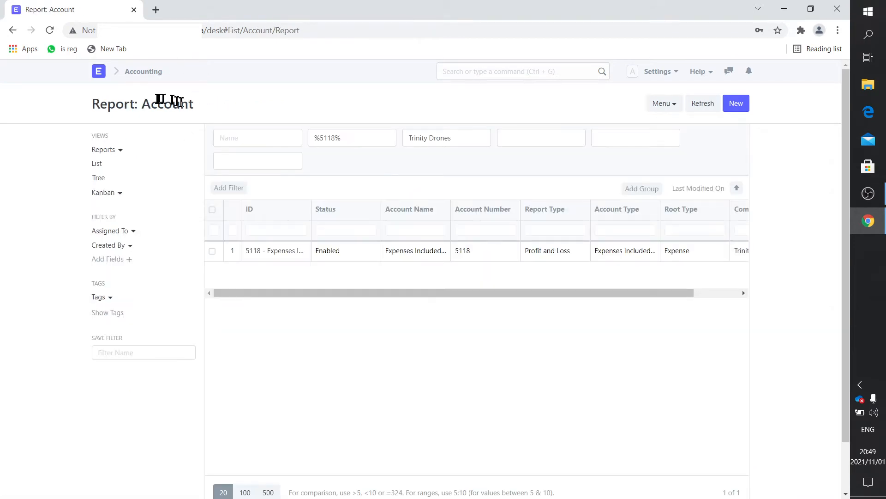
{"action": "left_click", "coordinate": [99, 179]}
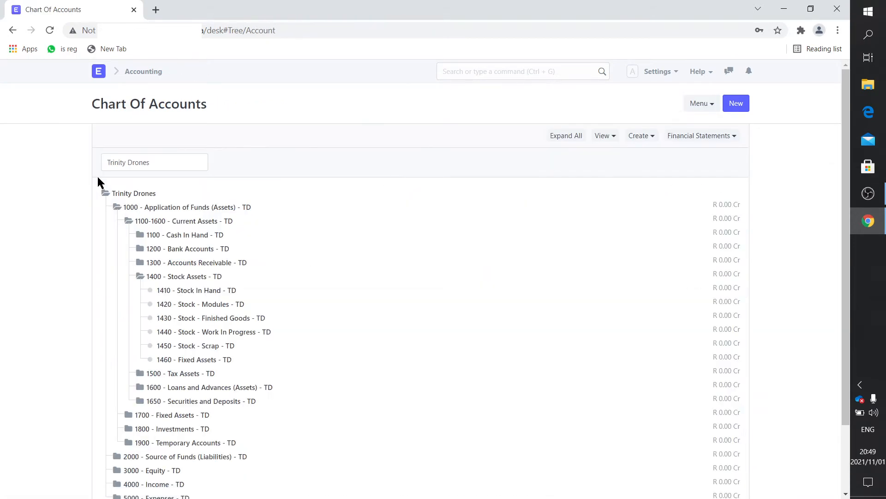
{"action": "left_click", "coordinate": [203, 363]}
{"action": "left_click", "coordinate": [248, 361]}
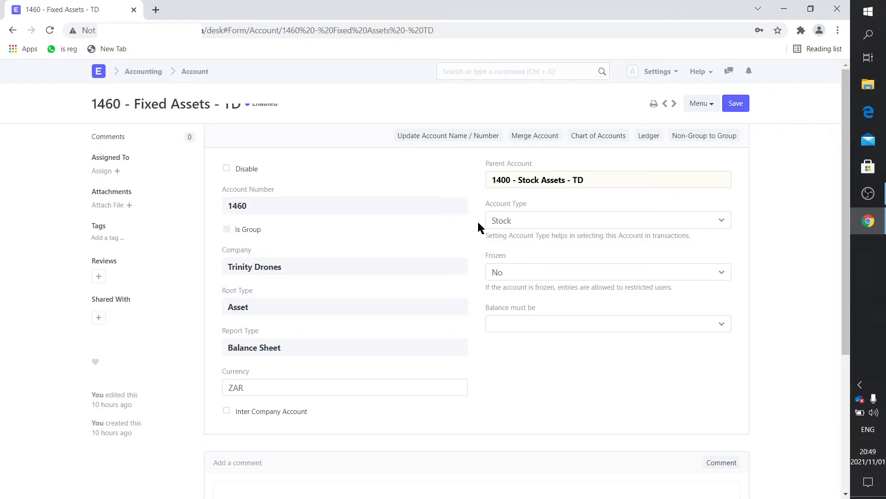
{"action": "left_click", "coordinate": [102, 73]}
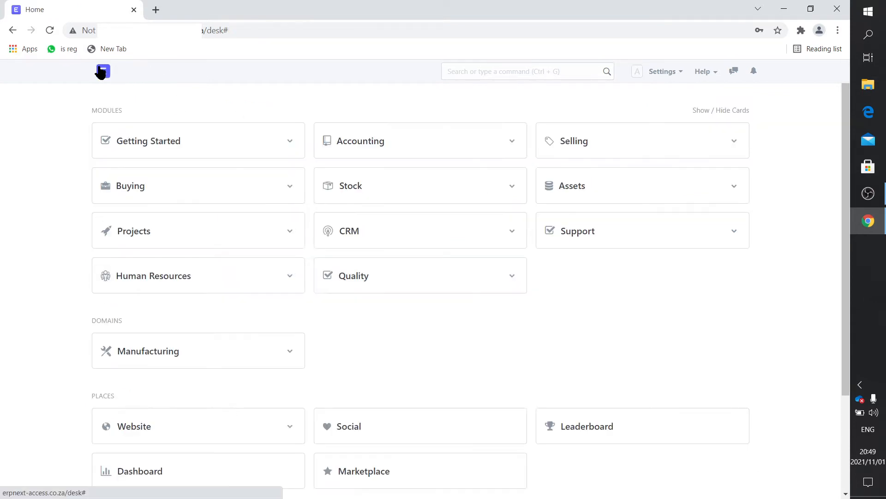
Open the Fixed assets warehouse record from the Stock warehouse list
{"action": "left_click", "coordinate": [339, 191]}
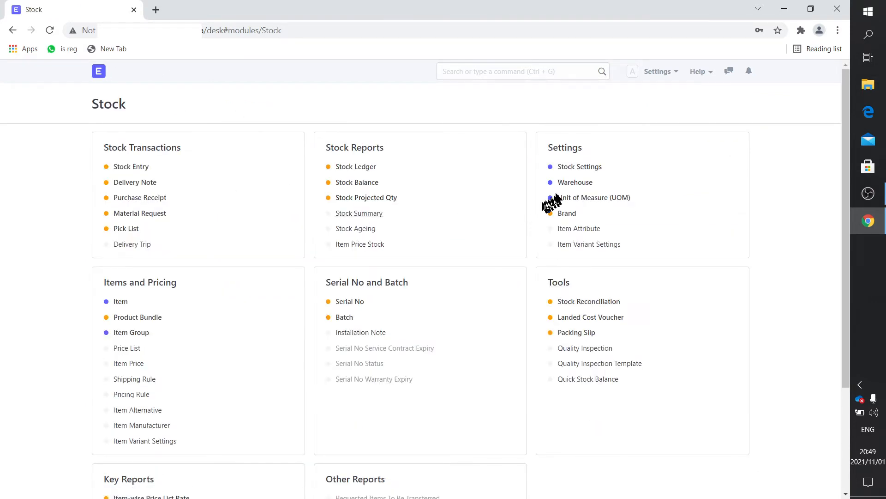
{"action": "left_click", "coordinate": [572, 185]}
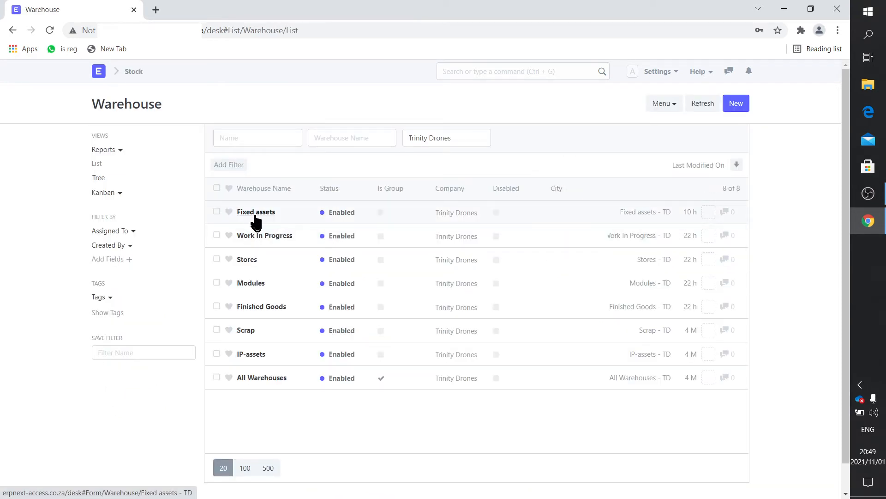
{"action": "left_click", "coordinate": [251, 213]}
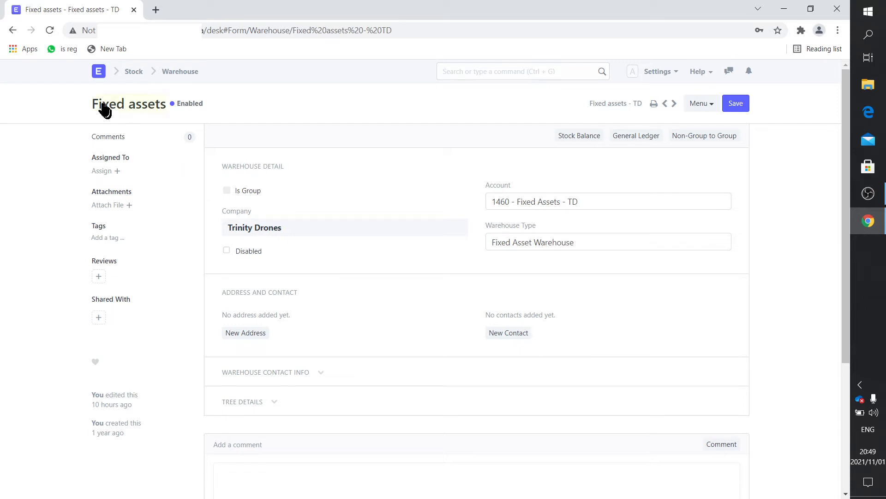
Show the purchase invoice list with the draft Plastic Land invoice for R 121.00
{"action": "left_click", "coordinate": [98, 73]}
{"action": "left_click", "coordinate": [137, 202]}
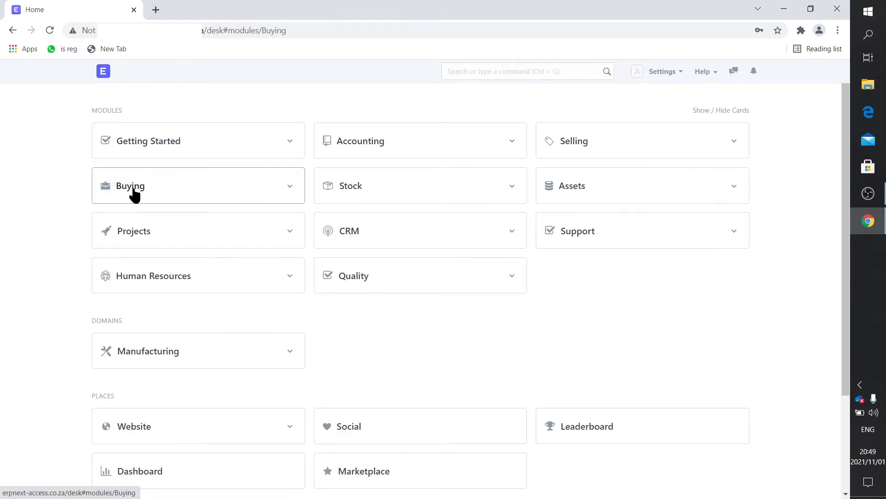
{"action": "left_click", "coordinate": [155, 200]}
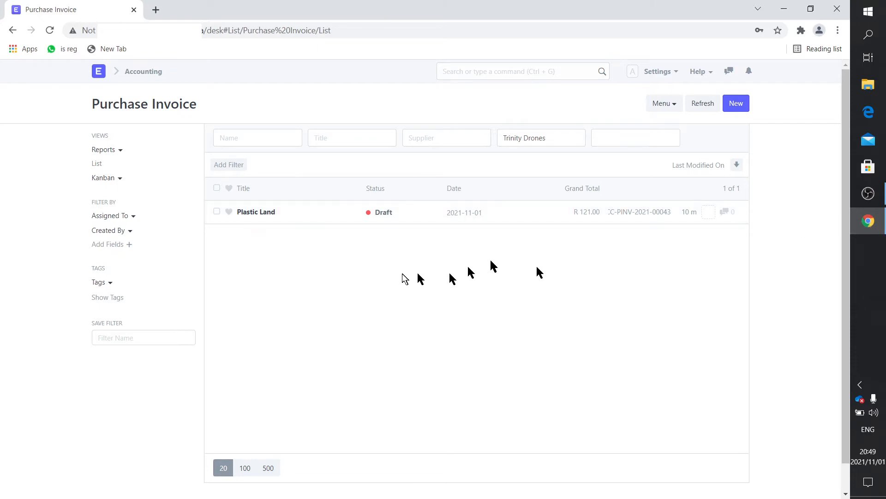
Start a new purchase invoice with Plastic Land as the supplier
{"action": "left_click", "coordinate": [738, 106]}
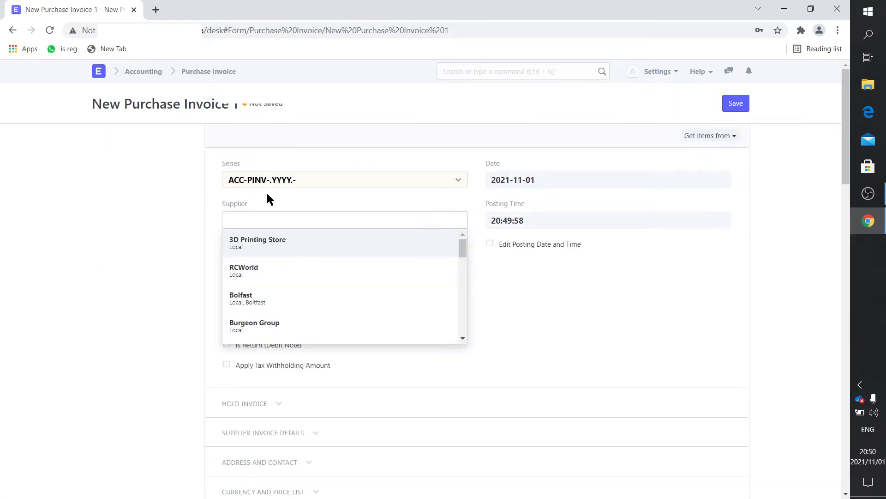
{"action": "type", "text": "Pplas"}
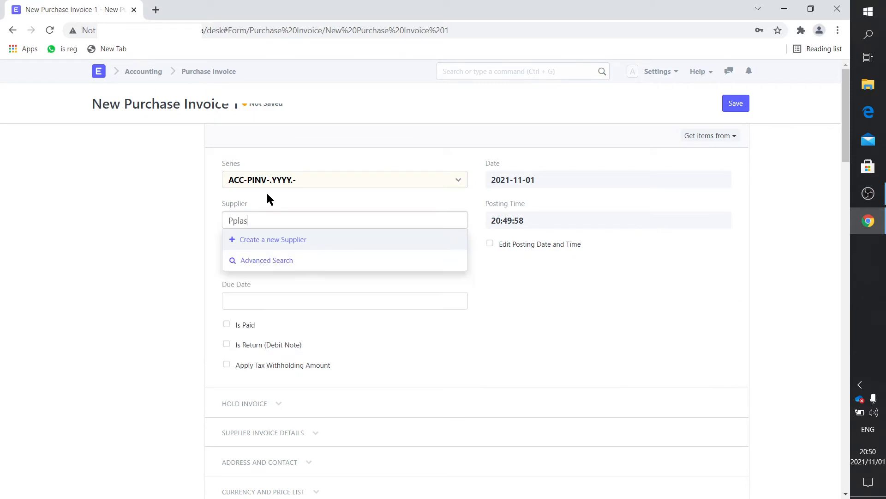
{"action": "key", "text": "BackSpace"}
{"action": "key", "text": "BackSpace"}
{"action": "key", "text": "BackSpace"}
{"action": "key", "text": "BackSpace"}
{"action": "key", "text": "BackSpace"}
{"action": "type", "text": "Pl"}
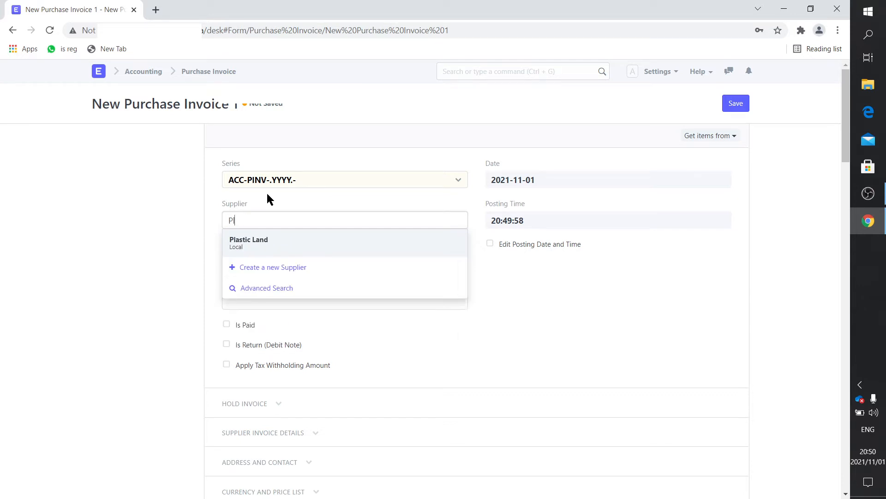
{"action": "type", "text": "ast"}
{"action": "left_click", "coordinate": [271, 240]}
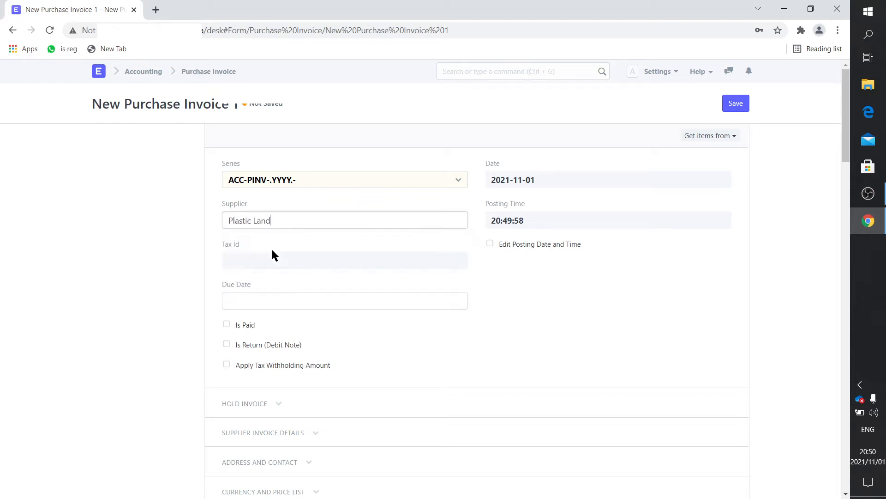
Turn on Update Stock, leaving the unsaved invoice for the Buying module
{"action": "scroll", "coordinate": [272, 252], "scroll_direction": "down", "scroll_amount": 5}
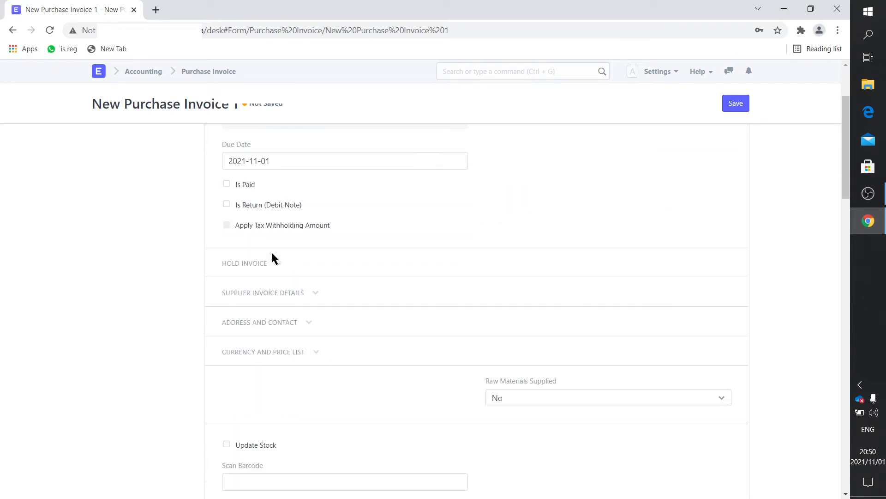
{"action": "scroll", "coordinate": [273, 260], "scroll_direction": "down", "scroll_amount": 3}
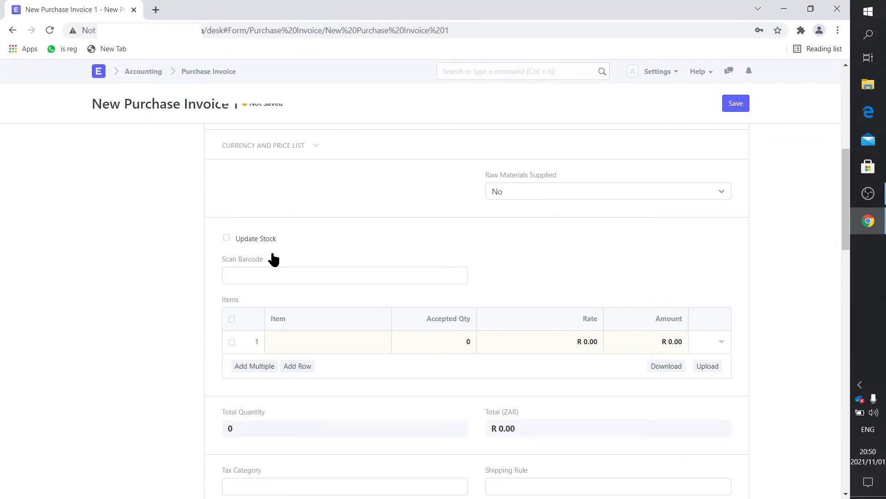
{"action": "left_click", "coordinate": [226, 238]}
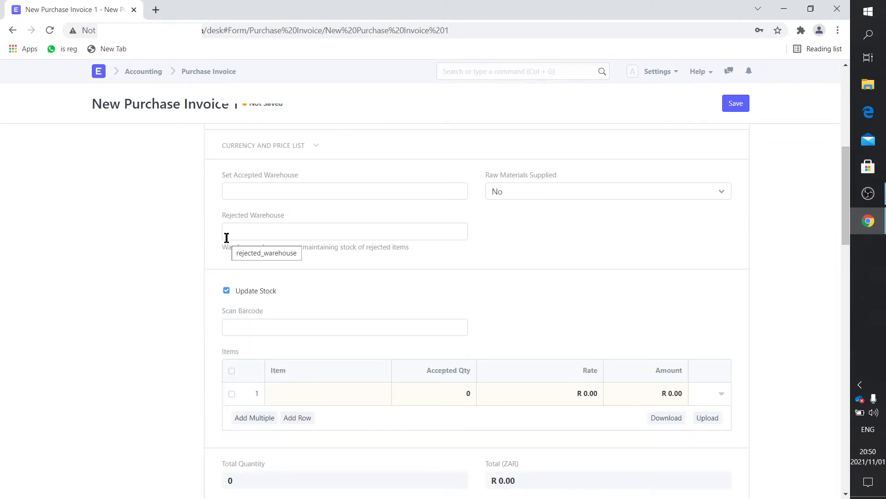
{"action": "left_click", "coordinate": [99, 74]}
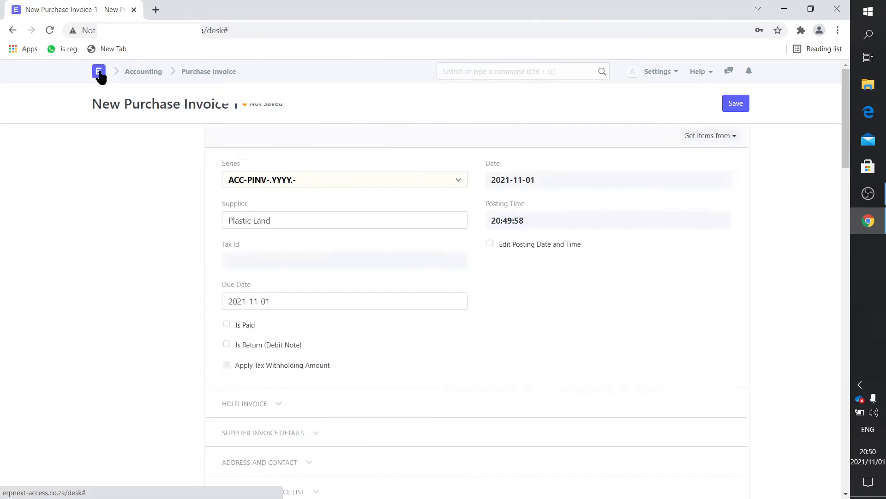
{"action": "left_click", "coordinate": [149, 193]}
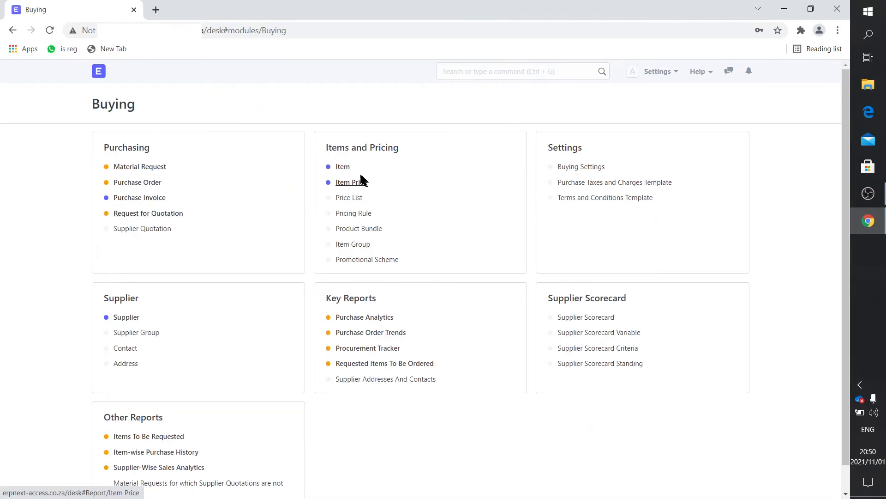
Remove the Raw Material group filter and open the Louvre Panel 900 item
{"action": "left_click", "coordinate": [342, 170]}
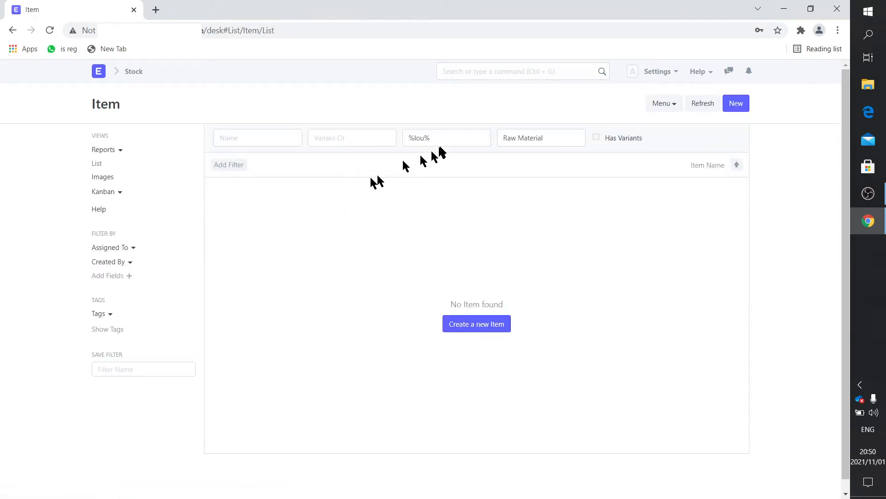
{"action": "left_click_drag", "start_coordinate": [552, 139], "coordinate": [480, 140]}
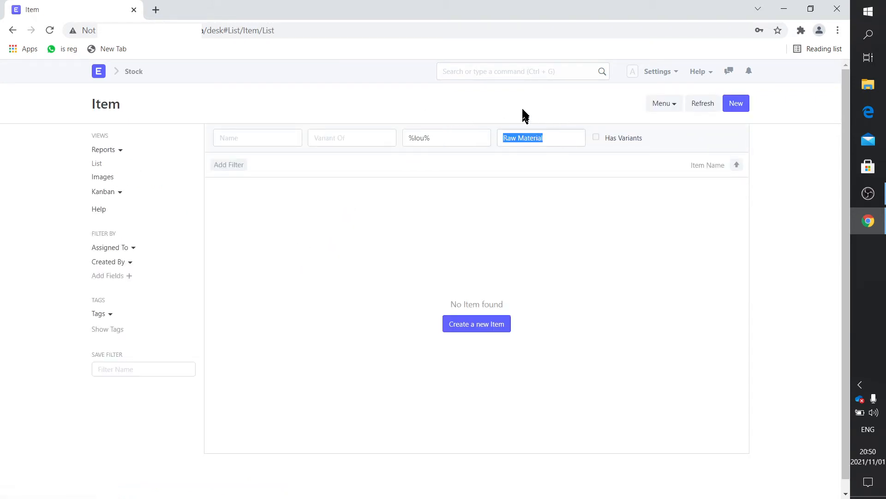
{"action": "key", "text": "BackSpace"}
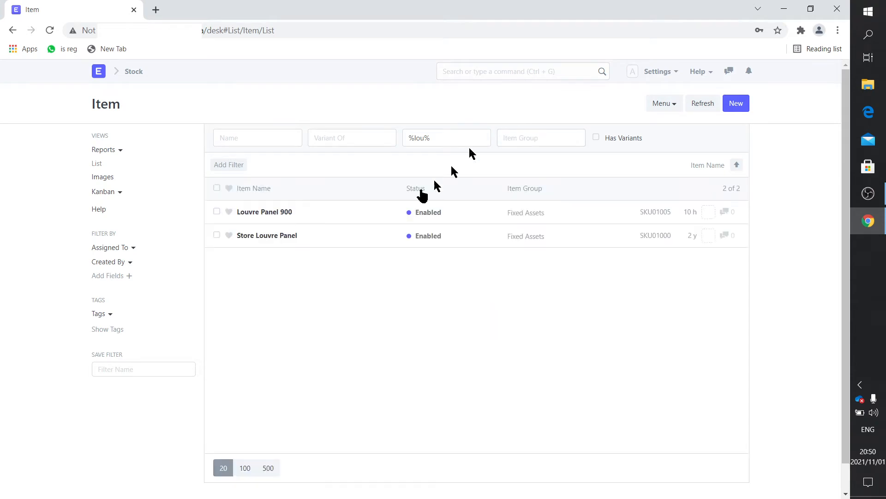
{"action": "left_click", "coordinate": [284, 213]}
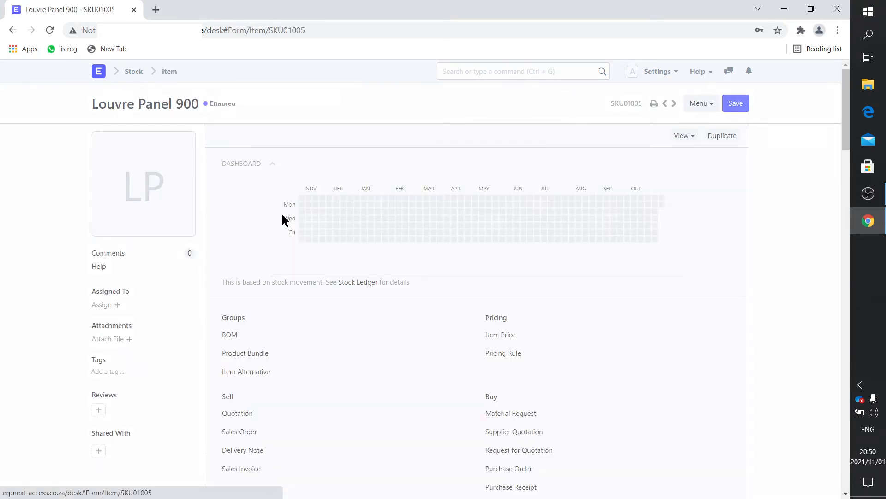
{"action": "scroll", "coordinate": [455, 396], "scroll_direction": "down", "scroll_amount": 9}
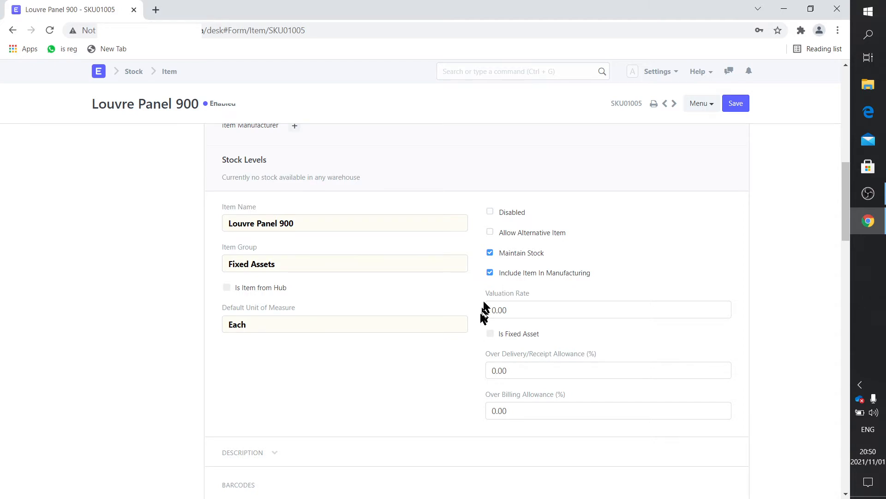
{"action": "scroll", "coordinate": [480, 313], "scroll_direction": "down", "scroll_amount": 6}
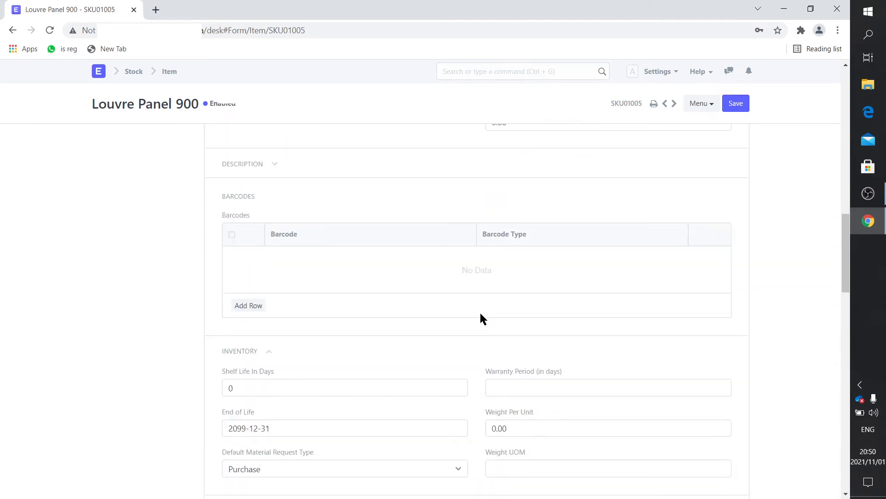
{"action": "scroll", "coordinate": [481, 314], "scroll_direction": "down", "scroll_amount": 6}
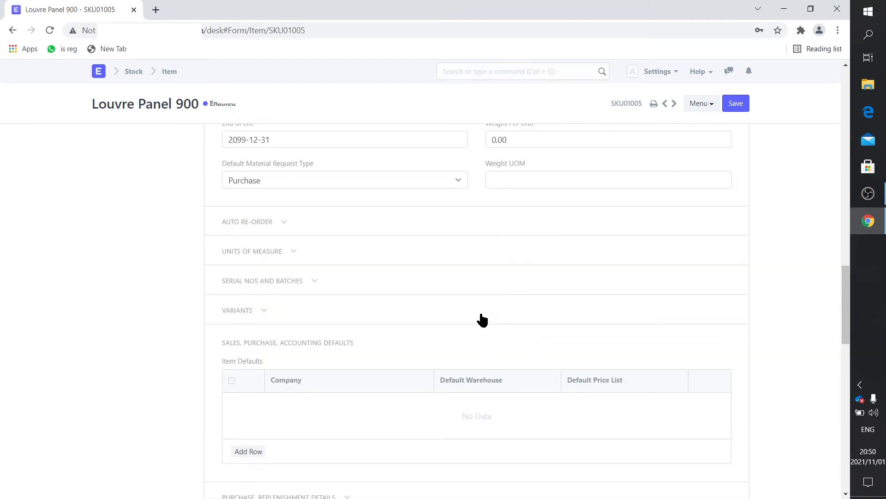
{"action": "scroll", "coordinate": [481, 315], "scroll_direction": "up", "scroll_amount": 6}
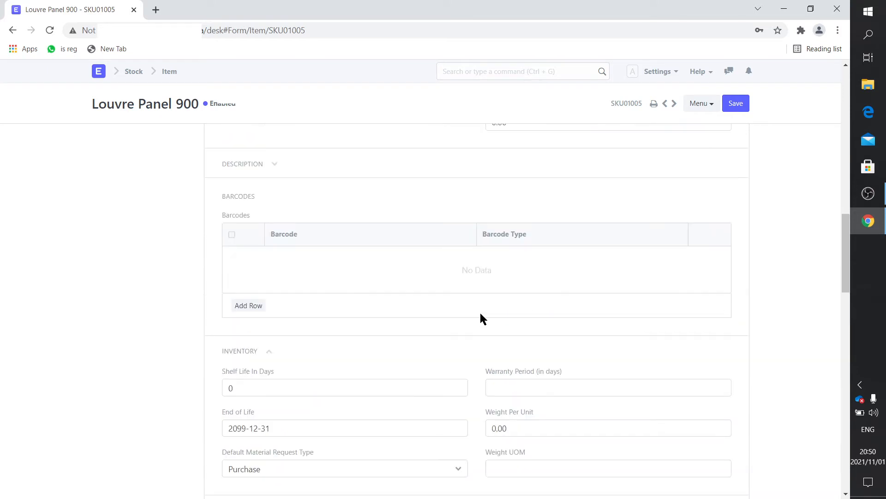
{"action": "scroll", "coordinate": [481, 313], "scroll_direction": "down", "scroll_amount": 2}
{"action": "scroll", "coordinate": [480, 313], "scroll_direction": "down", "scroll_amount": 4}
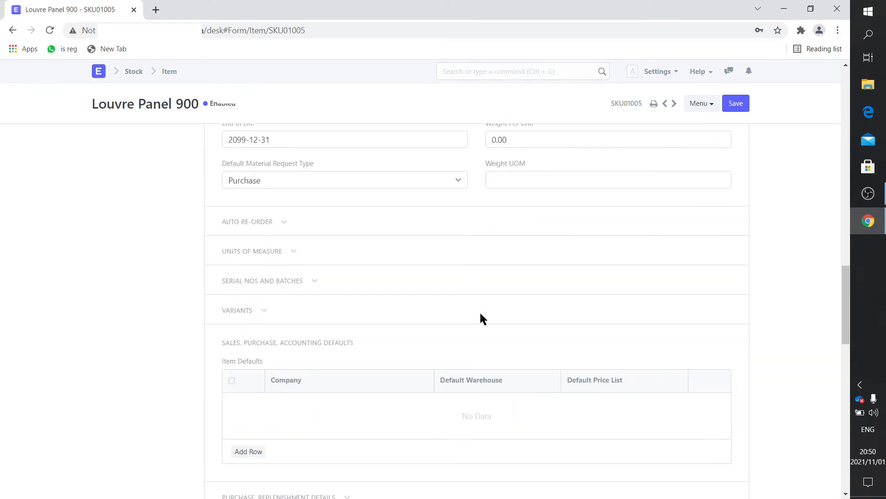
Add an item defaults row with default warehouse Fixed assets - TD instead of Stores - TD
{"action": "left_click", "coordinate": [253, 449]}
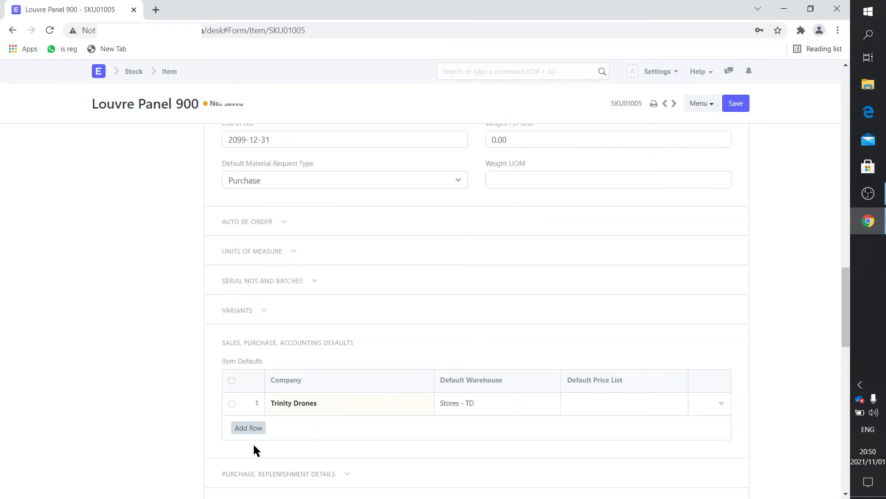
{"action": "left_click", "coordinate": [480, 401]}
{"action": "left_click", "coordinate": [481, 401]}
{"action": "key", "text": "BackSpace"}
{"action": "key", "text": "BackSpace"}
{"action": "key", "text": "BackSpace"}
{"action": "key", "text": "BackSpace"}
{"action": "key", "text": "BackSpace"}
{"action": "key", "text": "BackSpace"}
{"action": "key", "text": "BackSpace"}
{"action": "key", "text": "BackSpace"}
{"action": "key", "text": "BackSpace"}
{"action": "key", "text": "BackSpace"}
{"action": "key", "text": "BackSpace"}
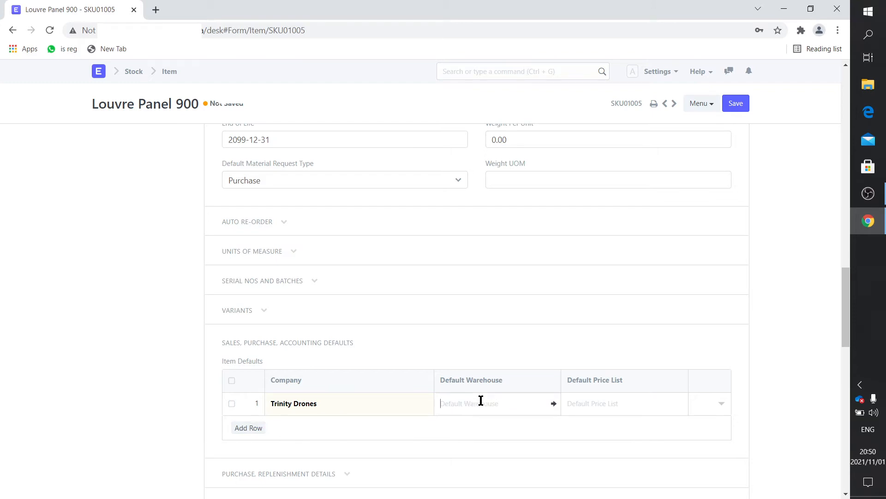
{"action": "type", "text": "td"}
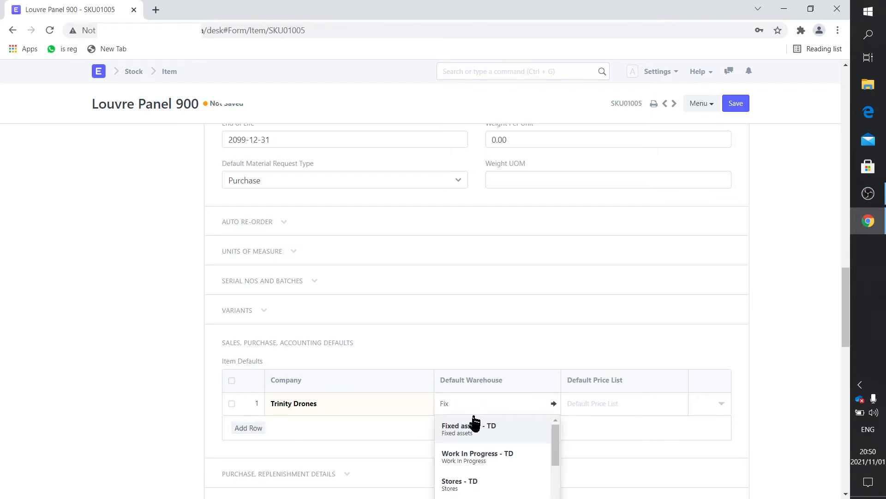
{"action": "left_click", "coordinate": [474, 422]}
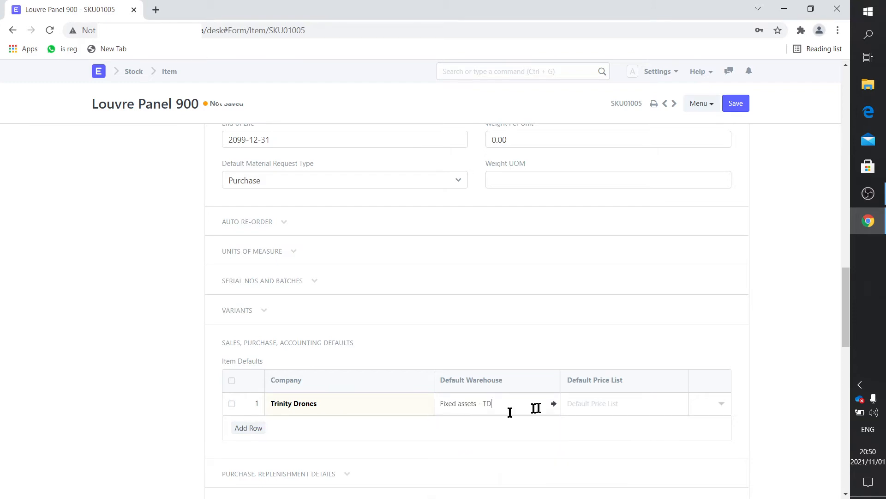
Give the defaults row buying cost center Main - TD and a default expense account
{"action": "left_click", "coordinate": [722, 403]}
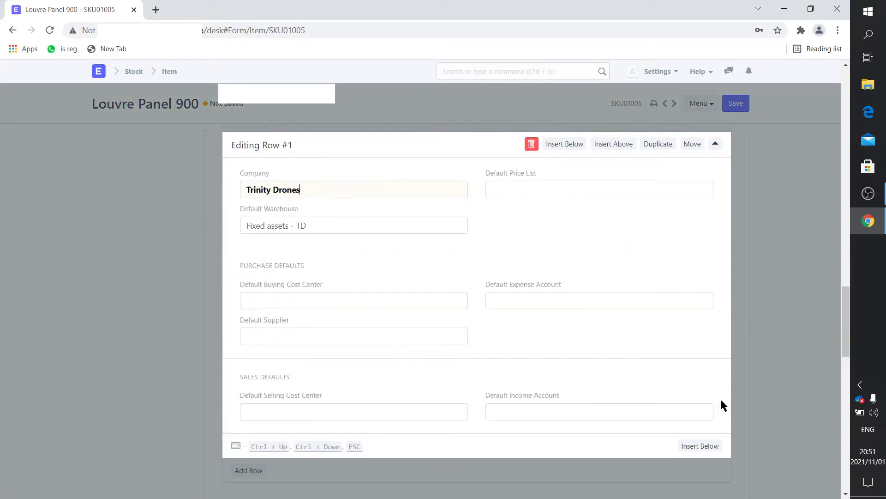
{"action": "left_click", "coordinate": [273, 300]}
{"action": "left_click", "coordinate": [273, 318]}
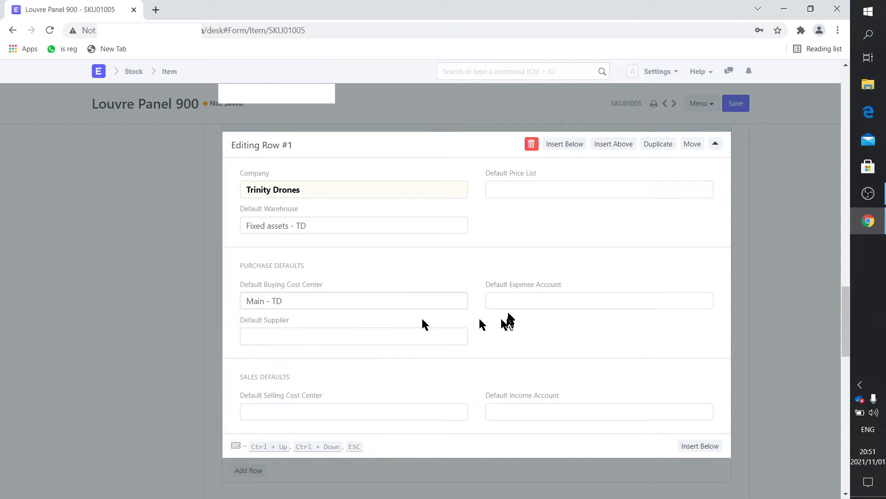
{"action": "left_click", "coordinate": [509, 301]}
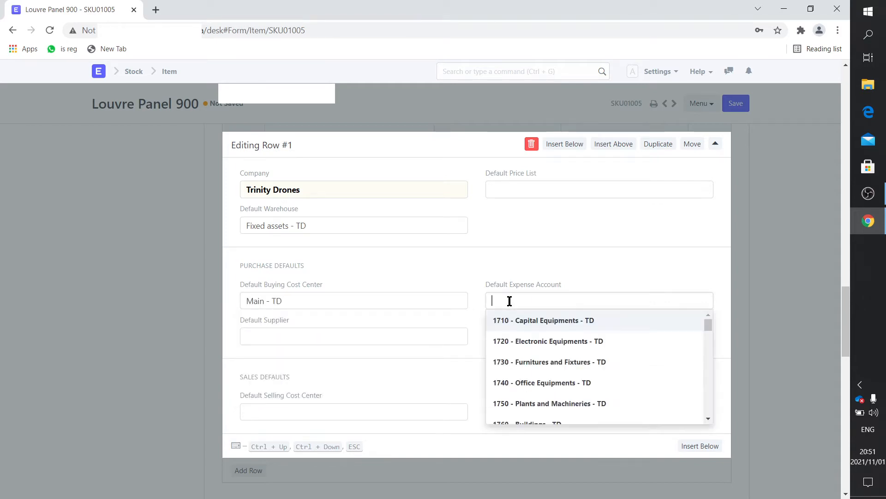
{"action": "scroll", "coordinate": [587, 342], "scroll_direction": "up", "scroll_amount": 2}
{"action": "scroll", "coordinate": [587, 339], "scroll_direction": "down", "scroll_amount": 6}
{"action": "scroll", "coordinate": [586, 338], "scroll_direction": "up", "scroll_amount": 3}
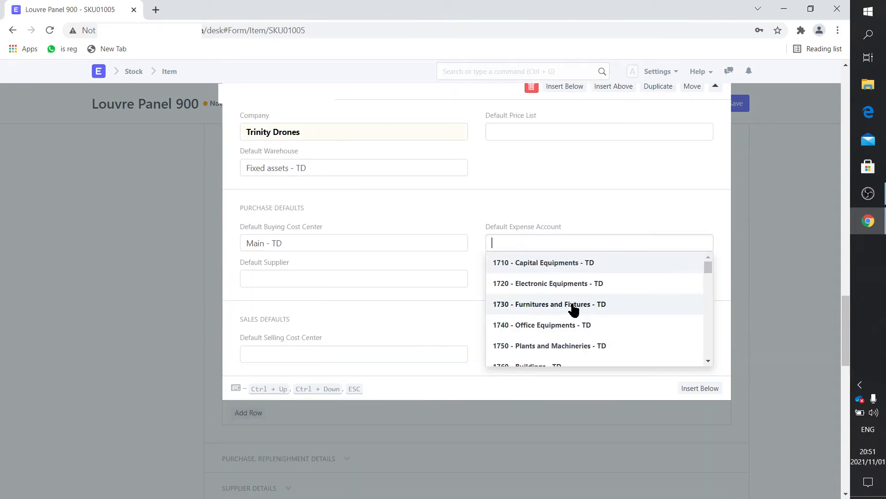
{"action": "left_click", "coordinate": [598, 208]}
{"action": "scroll", "coordinate": [570, 192], "scroll_direction": "up", "scroll_amount": 1}
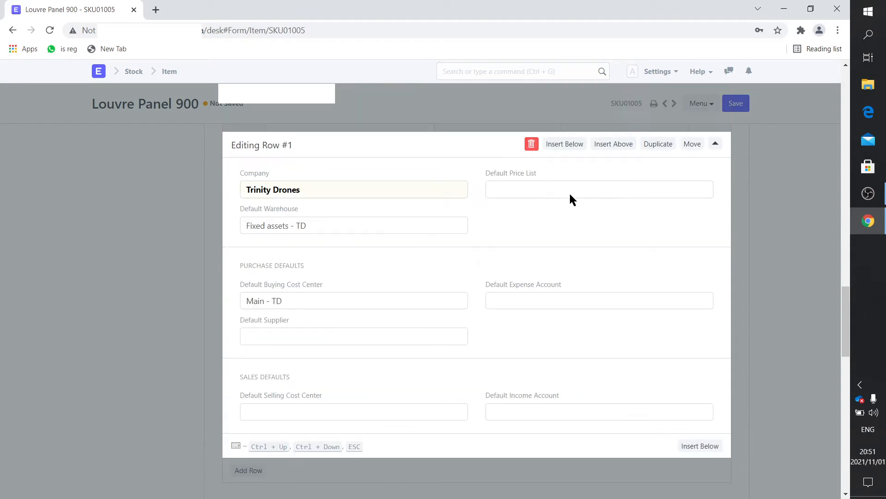
{"action": "left_click", "coordinate": [115, 259]}
Uncheck Include Item In Manufacturing and save the item
{"action": "scroll", "coordinate": [376, 279], "scroll_direction": "up", "scroll_amount": 15}
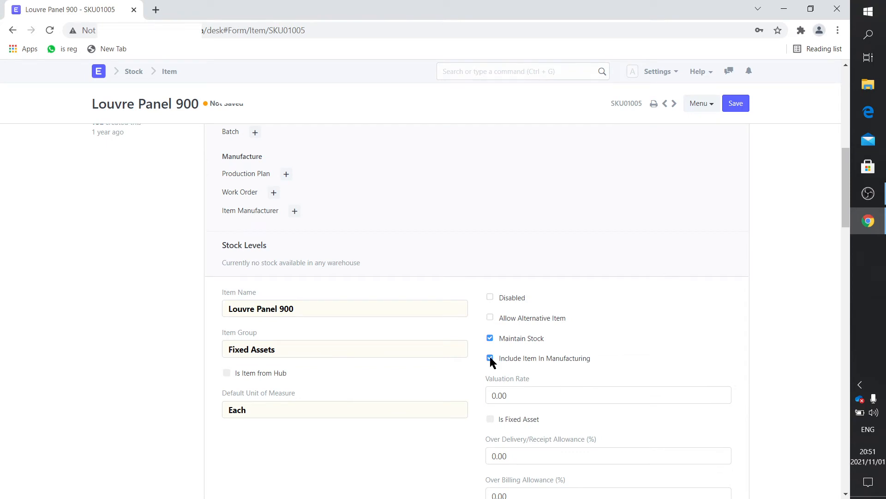
{"action": "left_click", "coordinate": [490, 358]}
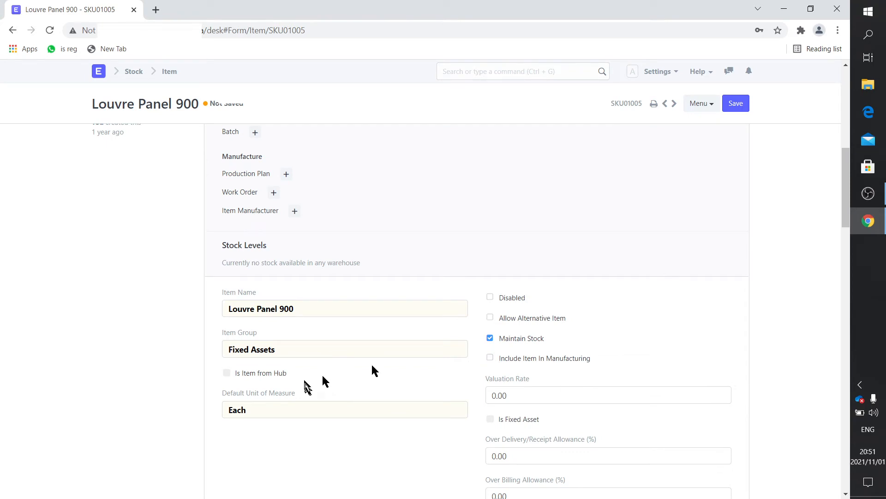
{"action": "left_click", "coordinate": [737, 104]}
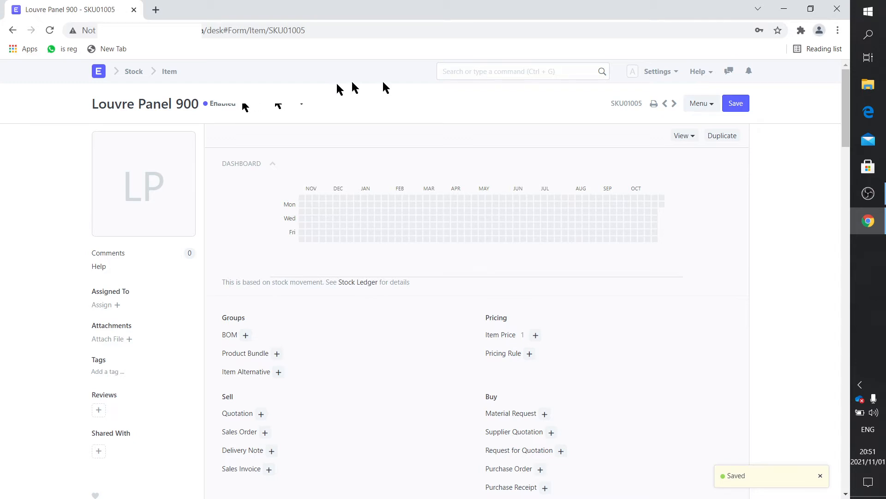
{"action": "left_click", "coordinate": [476, 70]}
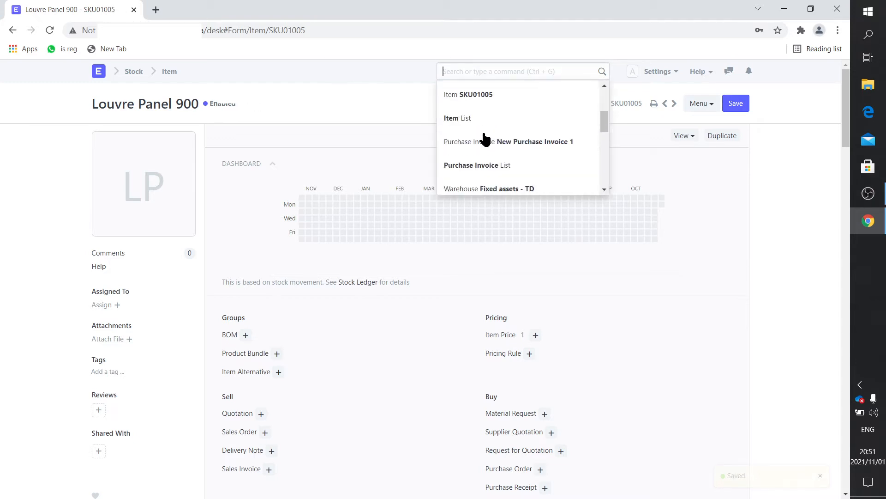
Add Louvre Panel 900 (SKU01005) at 1 × 121.00 to New Purchase Invoice 1 and open its row details
{"action": "left_click", "coordinate": [486, 139]}
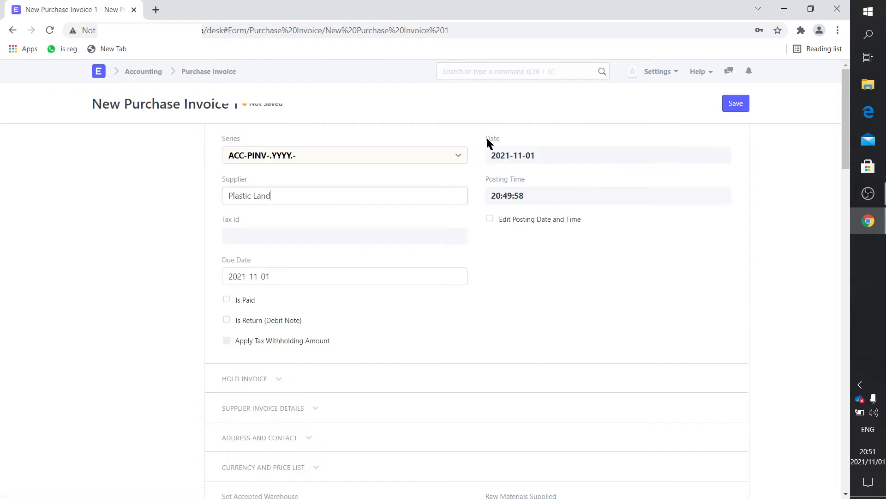
{"action": "scroll", "coordinate": [325, 346], "scroll_direction": "down", "scroll_amount": 7}
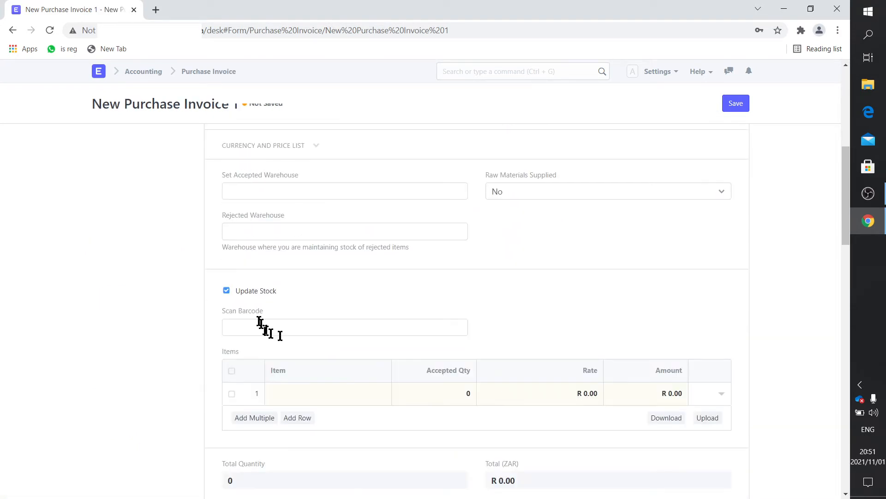
{"action": "left_click", "coordinate": [302, 398]}
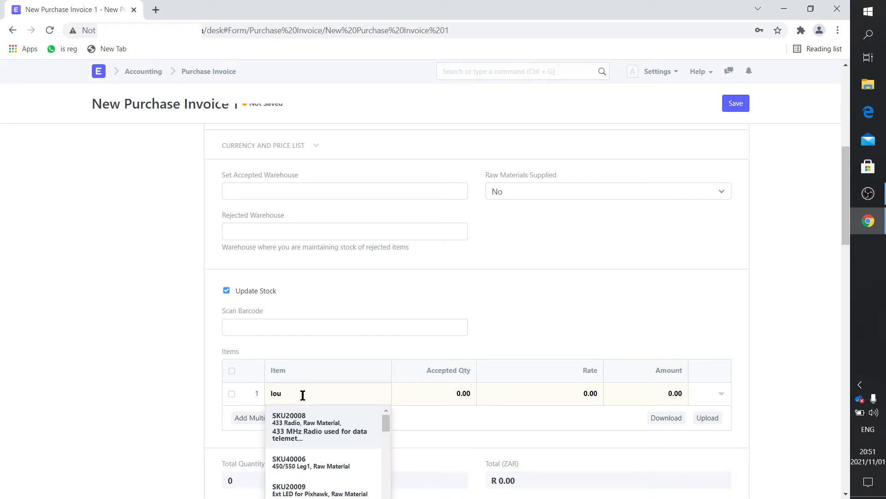
{"action": "left_click", "coordinate": [305, 418]}
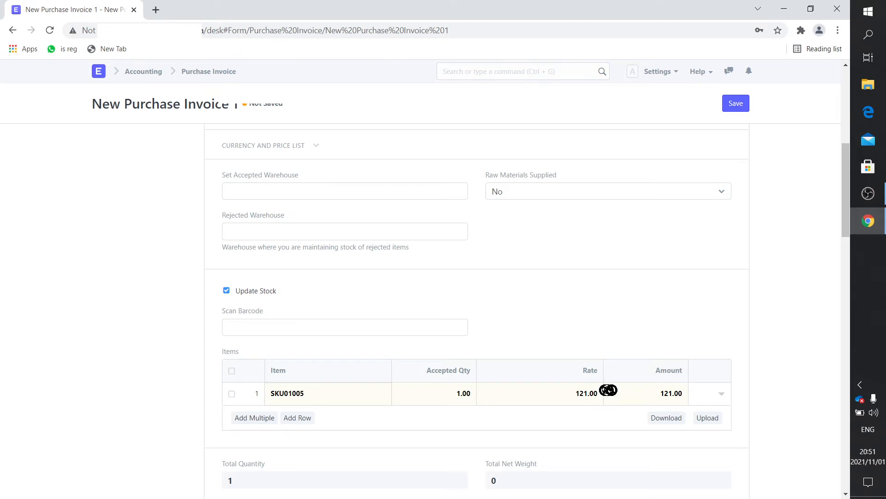
{"action": "left_click", "coordinate": [721, 395]}
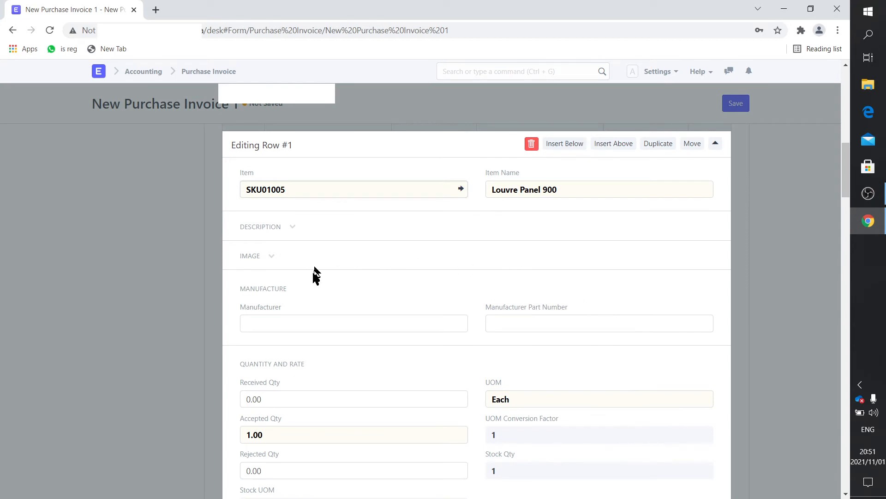
Change the Louvre Panel row's expense head from Cost of Goods Sold to 1740 - Office Equipments - TD
{"action": "scroll", "coordinate": [313, 277], "scroll_direction": "down", "scroll_amount": 5}
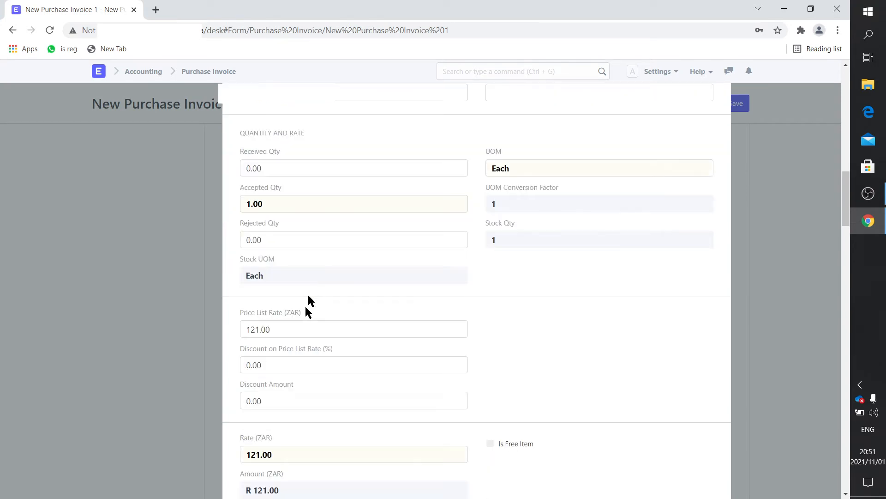
{"action": "scroll", "coordinate": [303, 322], "scroll_direction": "down", "scroll_amount": 3}
{"action": "scroll", "coordinate": [302, 324], "scroll_direction": "down", "scroll_amount": 5}
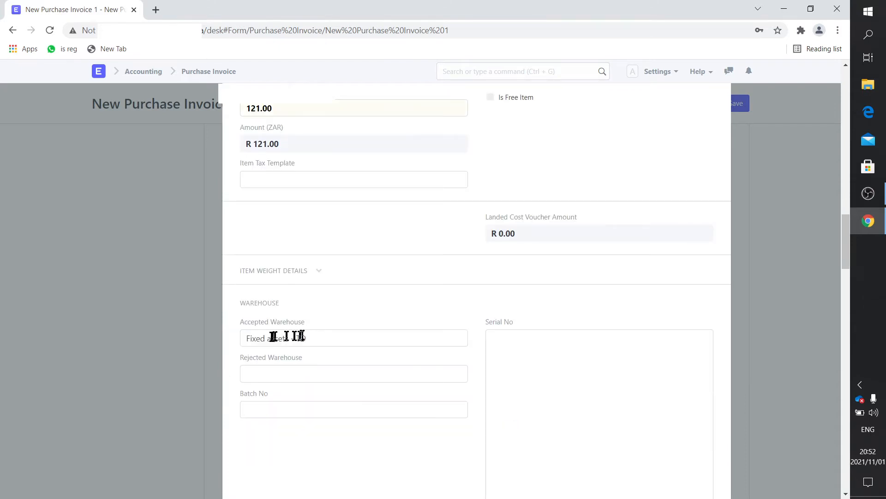
{"action": "scroll", "coordinate": [312, 342], "scroll_direction": "down", "scroll_amount": 6}
{"action": "scroll", "coordinate": [313, 343], "scroll_direction": "down", "scroll_amount": 3}
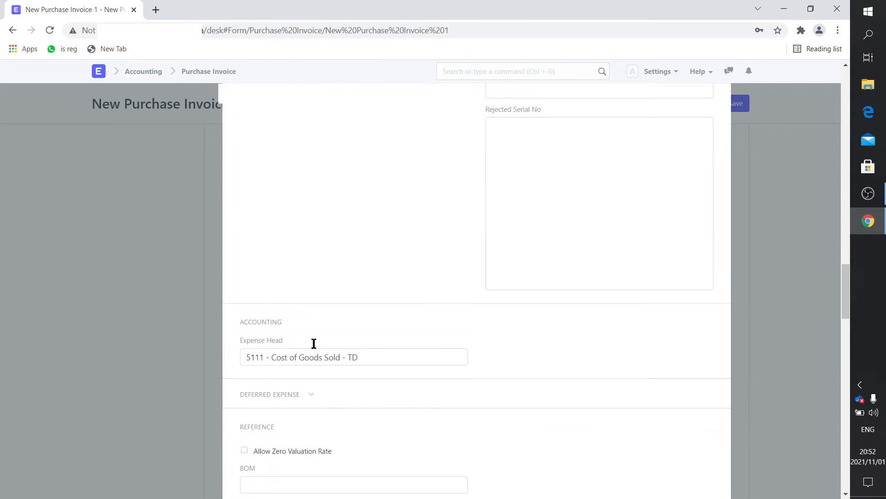
{"action": "left_click", "coordinate": [372, 357]}
{"action": "key", "text": "BackSpace"}
{"action": "key", "text": "BackSpace"}
{"action": "key", "text": "BackSpace"}
{"action": "key", "text": "BackSpace"}
{"action": "key", "text": "BackSpace"}
{"action": "key", "text": "BackSpace"}
{"action": "key", "text": "BackSpace"}
{"action": "key", "text": "BackSpace"}
{"action": "key", "text": "BackSpace"}
{"action": "key", "text": "BackSpace"}
{"action": "key", "text": "BackSpace"}
{"action": "key", "text": "BackSpace"}
{"action": "key", "text": "BackSpace"}
{"action": "key", "text": "BackSpace"}
{"action": "key", "text": "BackSpace"}
{"action": "key", "text": "BackSpace"}
{"action": "key", "text": "BackSpace"}
{"action": "key", "text": "BackSpace"}
{"action": "key", "text": "BackSpace"}
{"action": "key", "text": "BackSpace"}
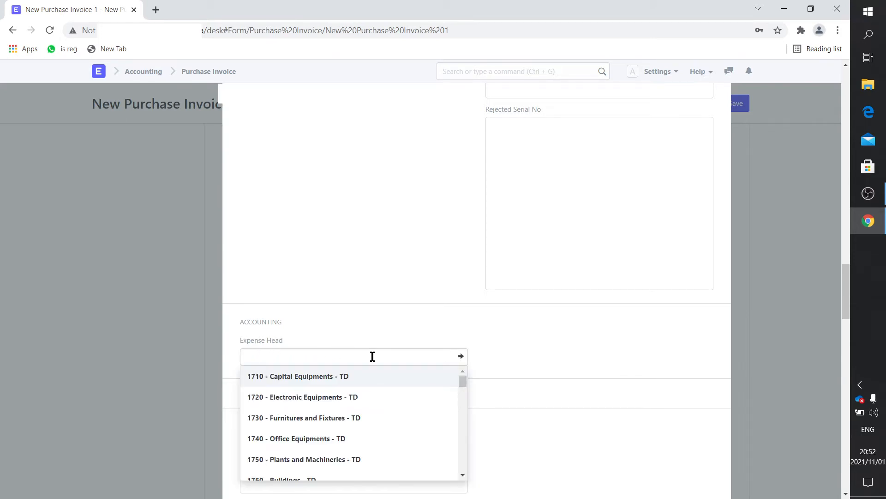
{"action": "left_click", "coordinate": [326, 441]}
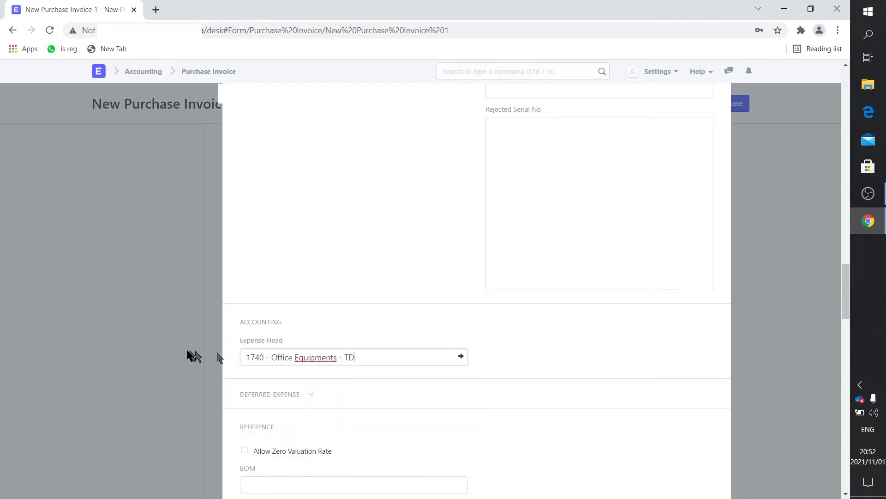
{"action": "scroll", "coordinate": [162, 329], "scroll_direction": "up", "scroll_amount": 7}
{"action": "left_click", "coordinate": [161, 325]}
Save the Plastic Land purchase invoice as a draft
{"action": "scroll", "coordinate": [164, 318], "scroll_direction": "up", "scroll_amount": 5}
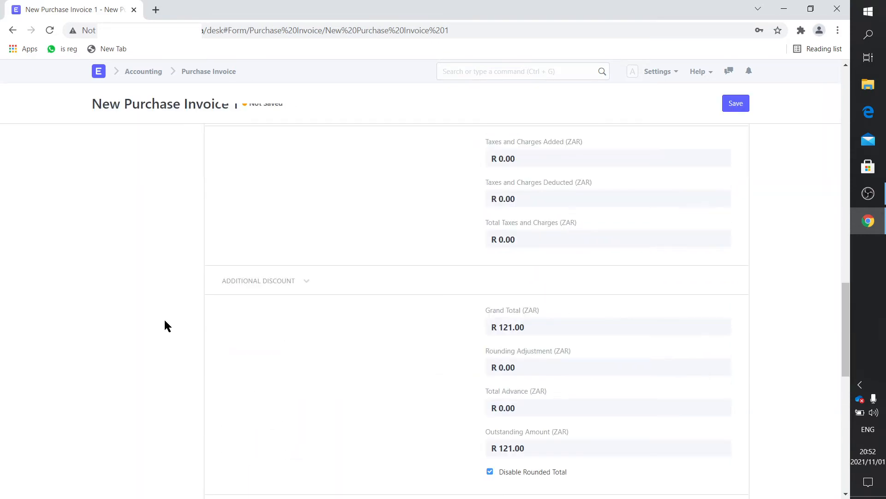
{"action": "scroll", "coordinate": [164, 318], "scroll_direction": "up", "scroll_amount": 5}
{"action": "scroll", "coordinate": [164, 318], "scroll_direction": "up", "scroll_amount": 4}
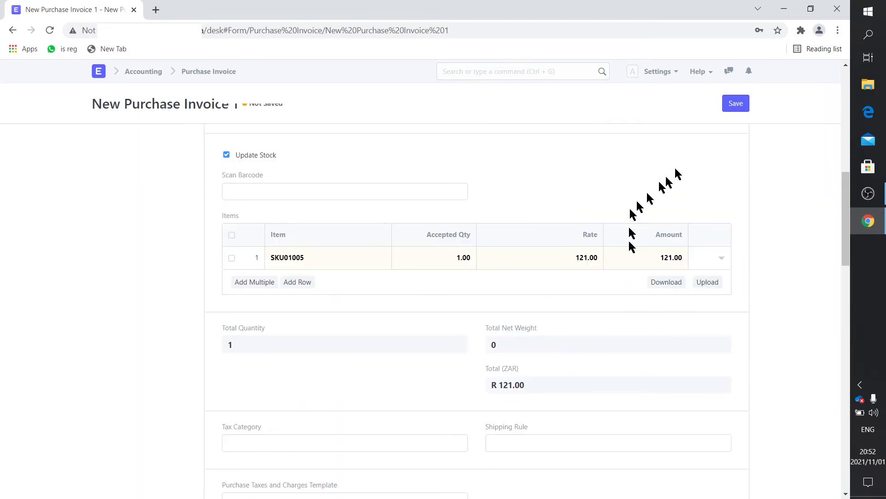
{"action": "left_click", "coordinate": [734, 105]}
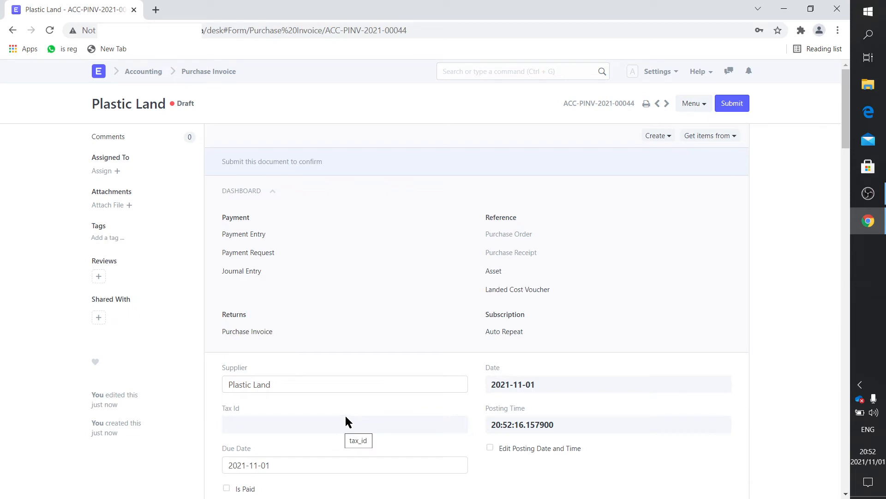
{"action": "scroll", "coordinate": [345, 418], "scroll_direction": "down", "scroll_amount": 10}
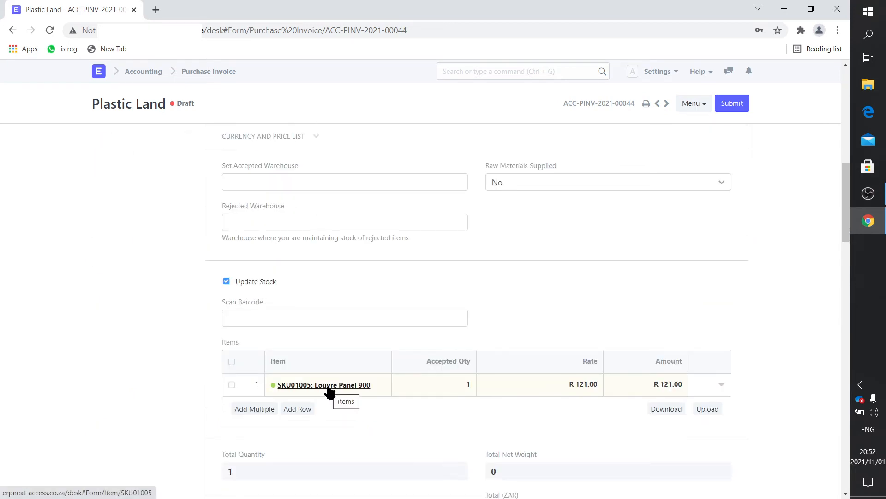
{"action": "left_click", "coordinate": [722, 388]}
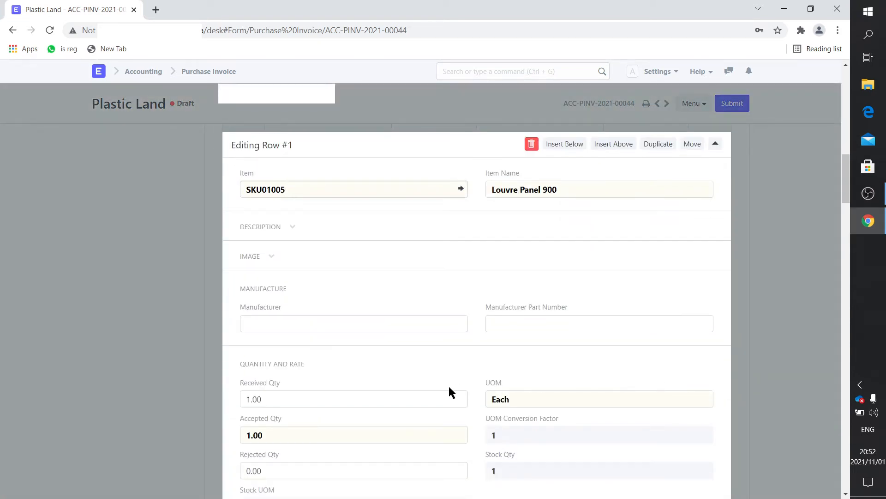
{"action": "scroll", "coordinate": [448, 386], "scroll_direction": "down", "scroll_amount": 5}
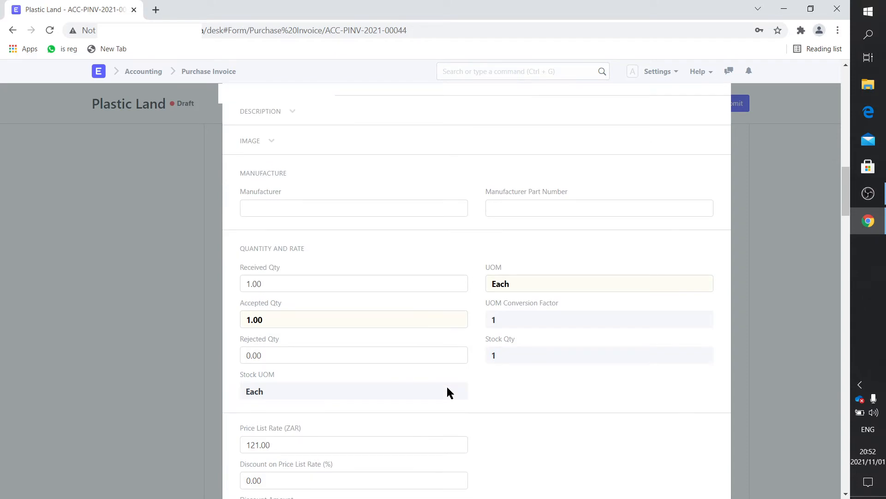
{"action": "scroll", "coordinate": [448, 388], "scroll_direction": "down", "scroll_amount": 15}
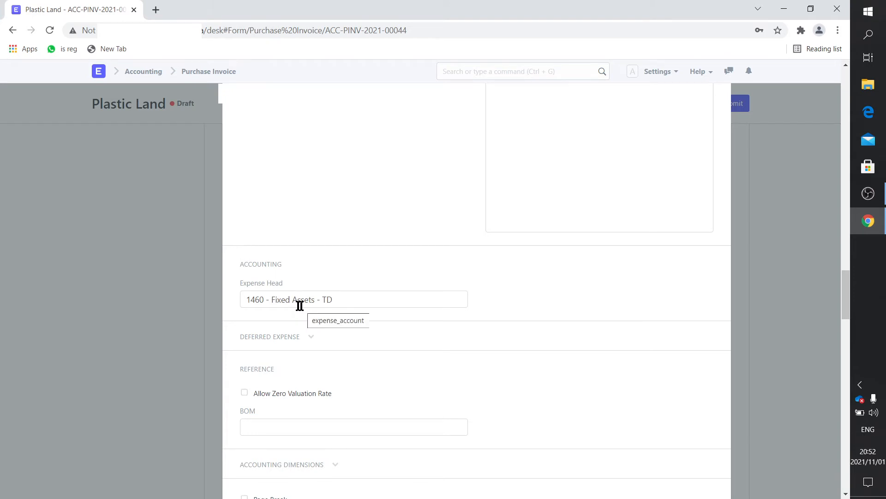
{"action": "left_click", "coordinate": [165, 310]}
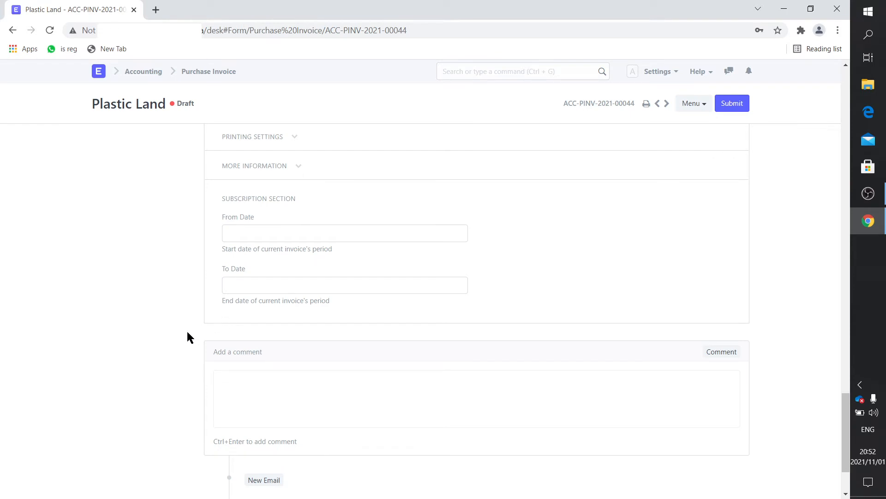
{"action": "scroll", "coordinate": [237, 340], "scroll_direction": "up", "scroll_amount": 20}
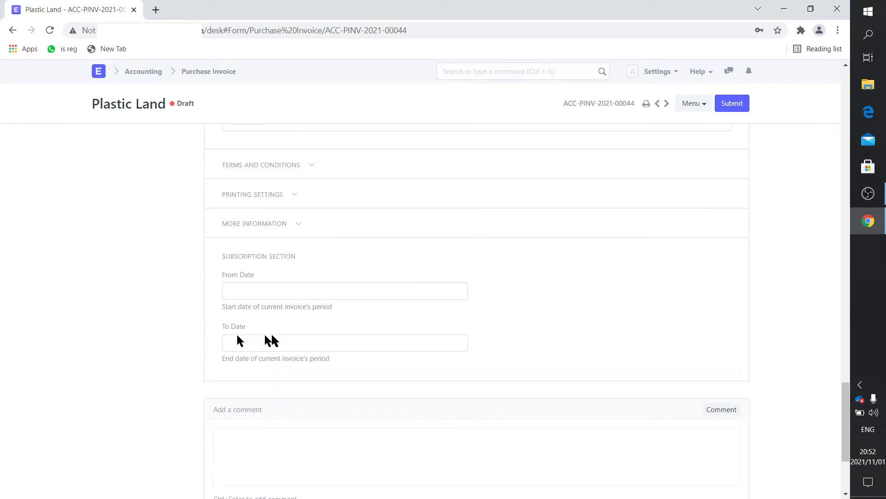
{"action": "scroll", "coordinate": [273, 340], "scroll_direction": "up", "scroll_amount": 10}
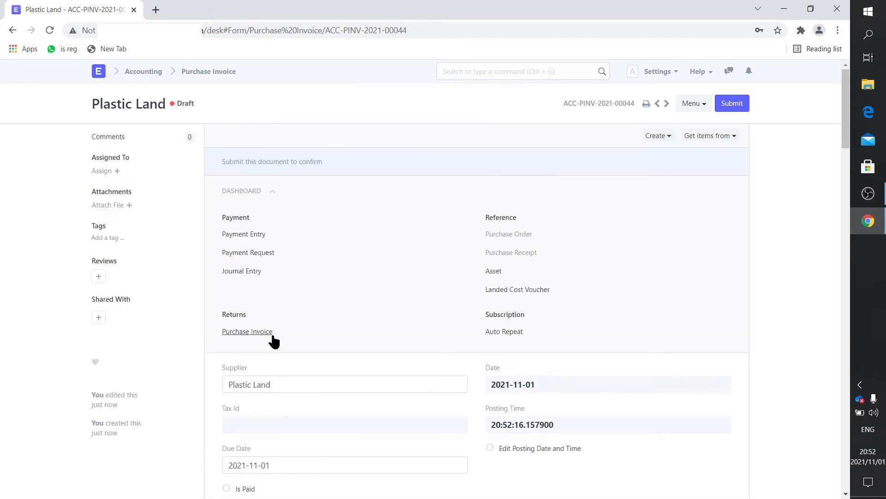
Review the first item row's details, then close them
{"action": "scroll", "coordinate": [272, 341], "scroll_direction": "down", "scroll_amount": 9}
{"action": "scroll", "coordinate": [273, 342], "scroll_direction": "down", "scroll_amount": 1}
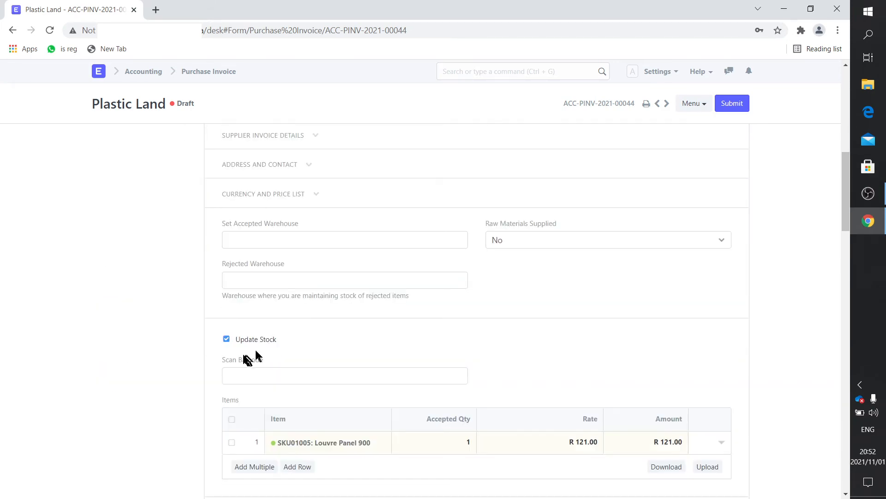
{"action": "left_click", "coordinate": [721, 442]}
{"action": "scroll", "coordinate": [368, 371], "scroll_direction": "down", "scroll_amount": 10}
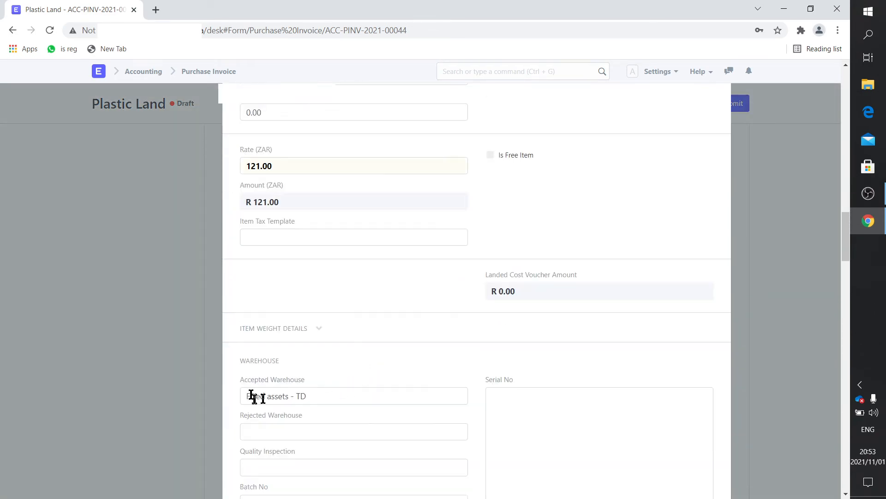
{"action": "left_click", "coordinate": [119, 300]}
{"action": "scroll", "coordinate": [398, 298], "scroll_direction": "up", "scroll_amount": 3}
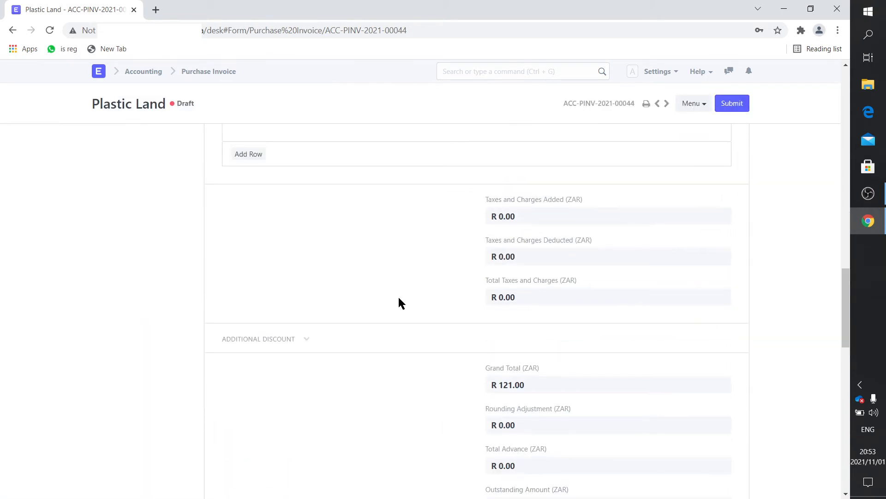
{"action": "scroll", "coordinate": [398, 299], "scroll_direction": "up", "scroll_amount": 3}
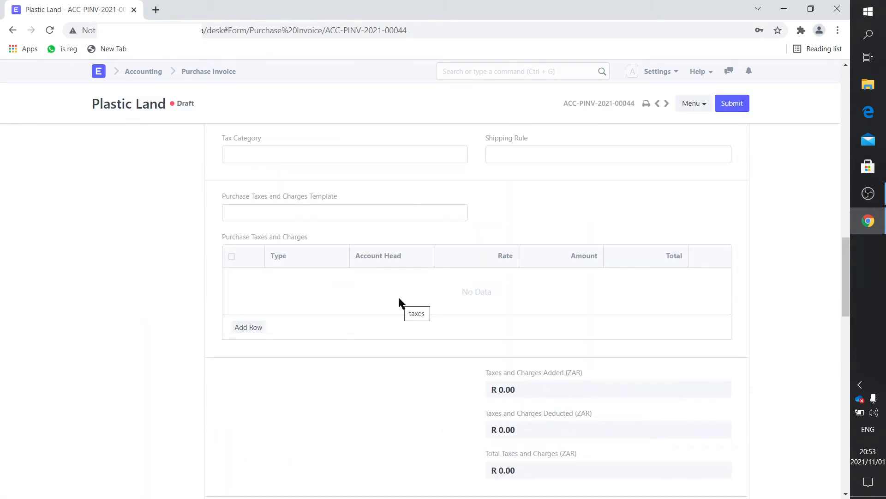
{"action": "scroll", "coordinate": [399, 300], "scroll_direction": "up", "scroll_amount": 4}
{"action": "scroll", "coordinate": [387, 323], "scroll_direction": "down", "scroll_amount": 5}
Apply the South Africa Tax - TD template, adding 15% VAT of R 18.15, and open the tax row
{"action": "left_click", "coordinate": [308, 214]}
{"action": "left_click", "coordinate": [304, 232]}
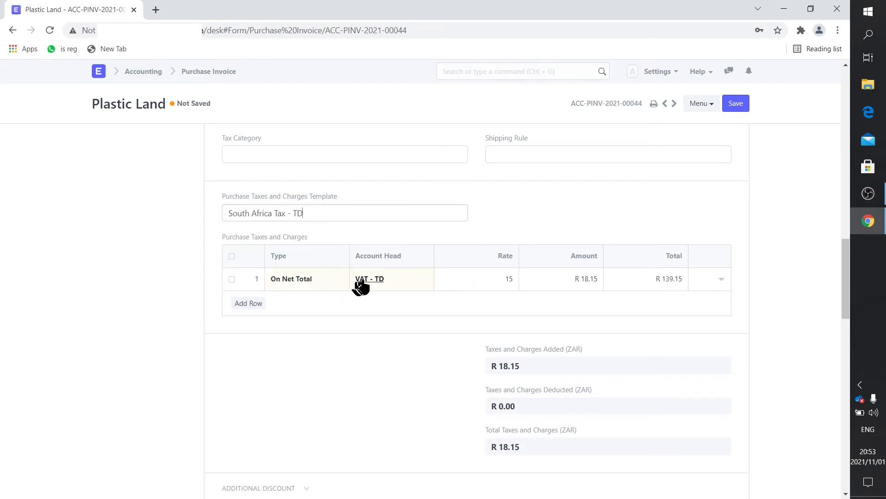
{"action": "left_click", "coordinate": [722, 279]}
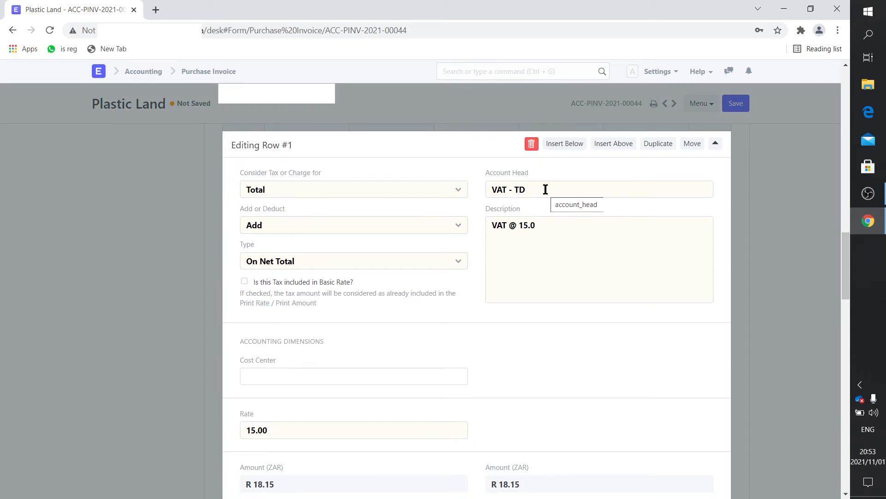
Set the tax row's account head to 5116 - Local VAT (not VAT-Registered) - TD at rate 15
{"action": "left_click", "coordinate": [545, 190]}
{"action": "key", "text": "BackSpace"}
{"action": "key", "text": "BackSpace"}
{"action": "key", "text": "BackSpace"}
{"action": "key", "text": "BackSpace"}
{"action": "key", "text": "BackSpace"}
{"action": "key", "text": "BackSpace"}
{"action": "key", "text": "BackSpace"}
{"action": "key", "text": "BackSpace"}
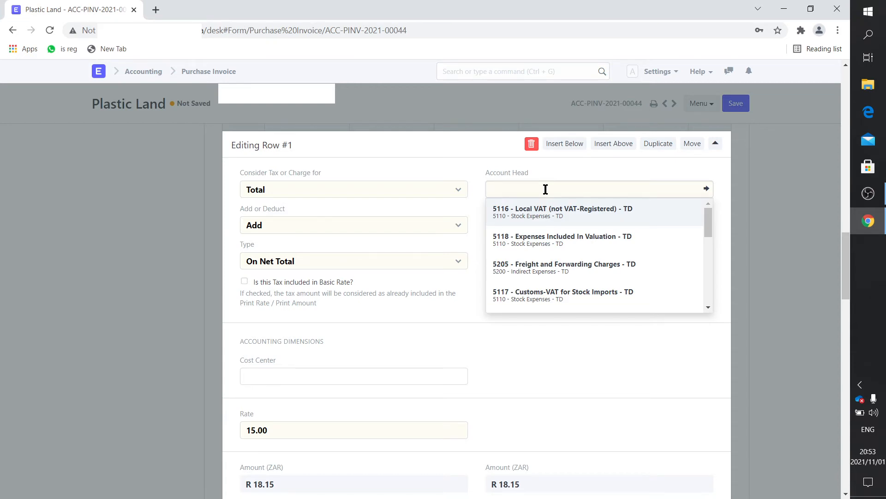
{"action": "left_click", "coordinate": [551, 207]}
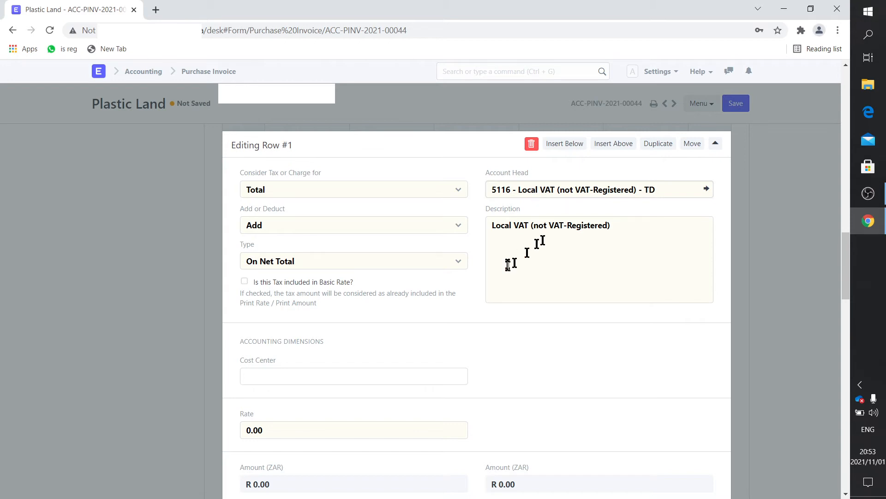
{"action": "left_click", "coordinate": [264, 427]}
{"action": "type", "text": "15"}
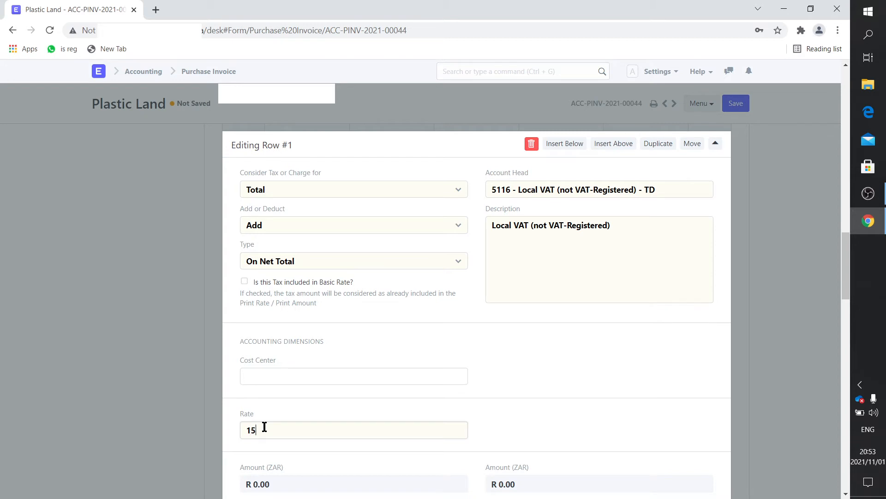
{"action": "left_click", "coordinate": [607, 410]}
{"action": "scroll", "coordinate": [607, 410], "scroll_direction": "down", "scroll_amount": 3}
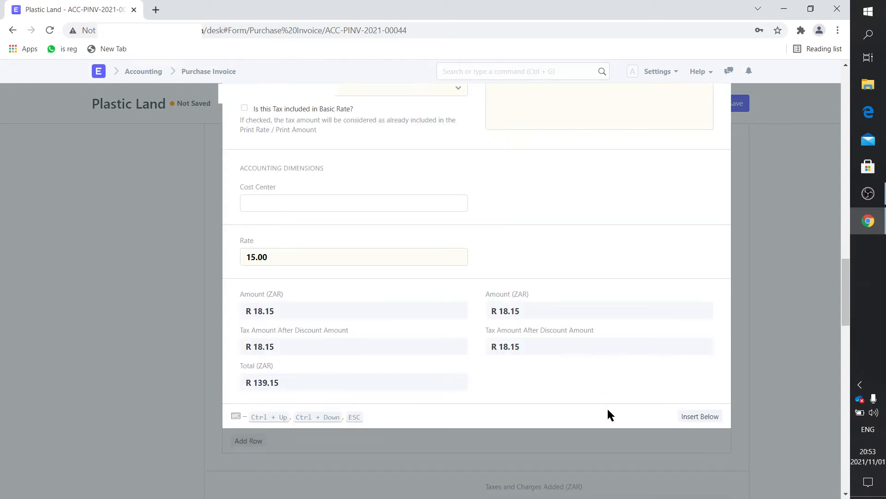
{"action": "left_click", "coordinate": [131, 289]}
{"action": "scroll", "coordinate": [391, 297], "scroll_direction": "up", "scroll_amount": 6}
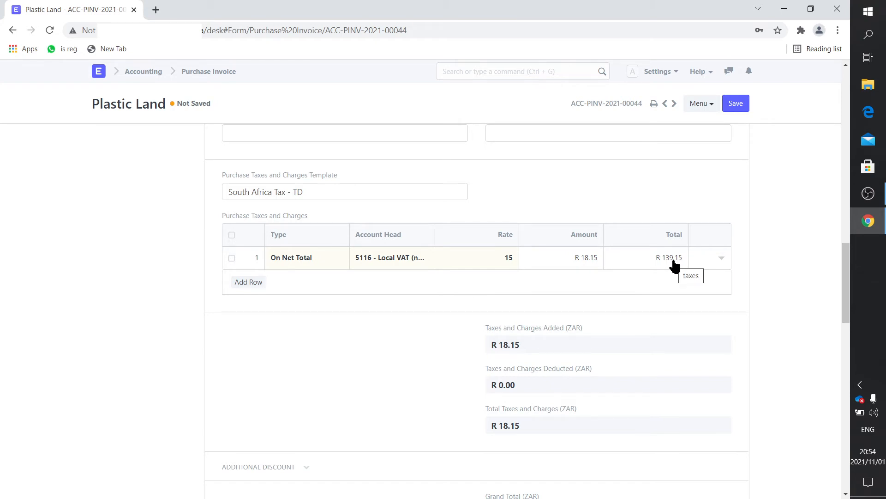
Save the invoice with the Local VAT account change
{"action": "scroll", "coordinate": [674, 265], "scroll_direction": "down", "scroll_amount": 10}
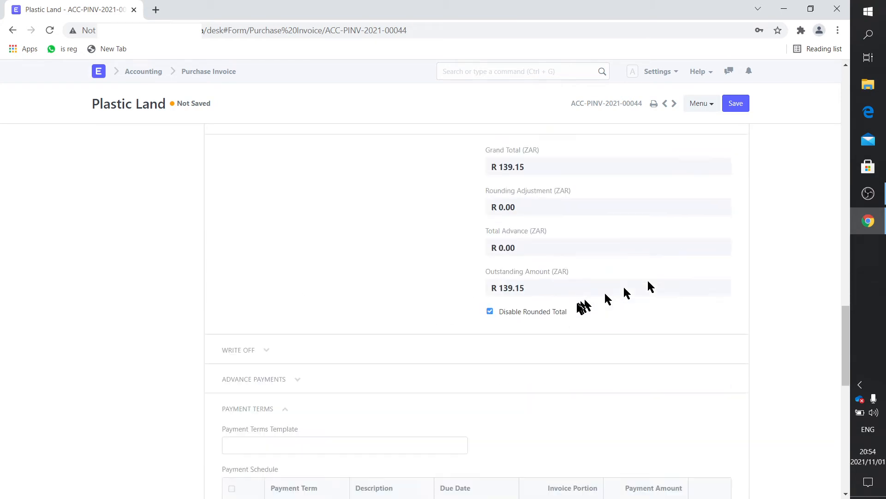
{"action": "scroll", "coordinate": [379, 320], "scroll_direction": "down", "scroll_amount": 4}
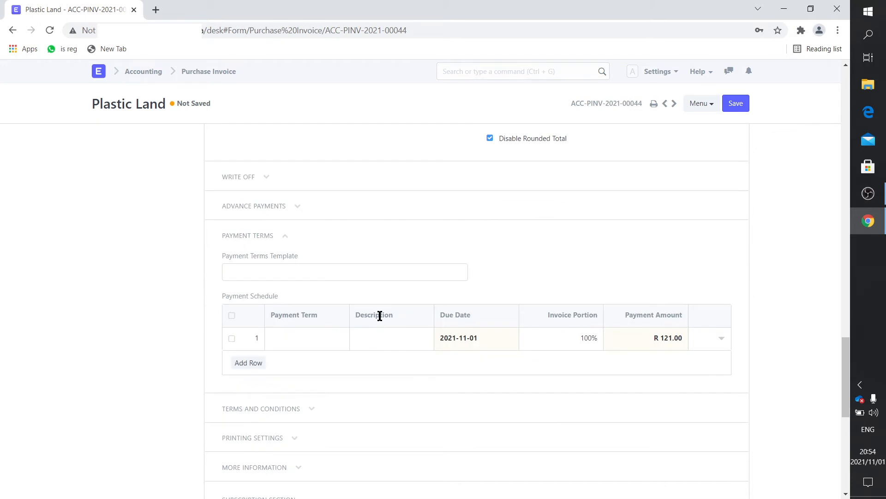
{"action": "scroll", "coordinate": [379, 320], "scroll_direction": "down", "scroll_amount": 3}
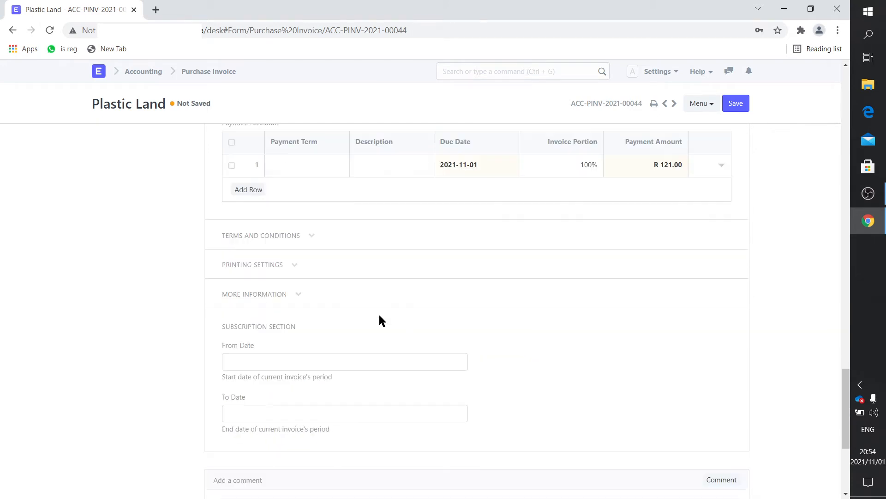
{"action": "scroll", "coordinate": [378, 331], "scroll_direction": "down", "scroll_amount": 3}
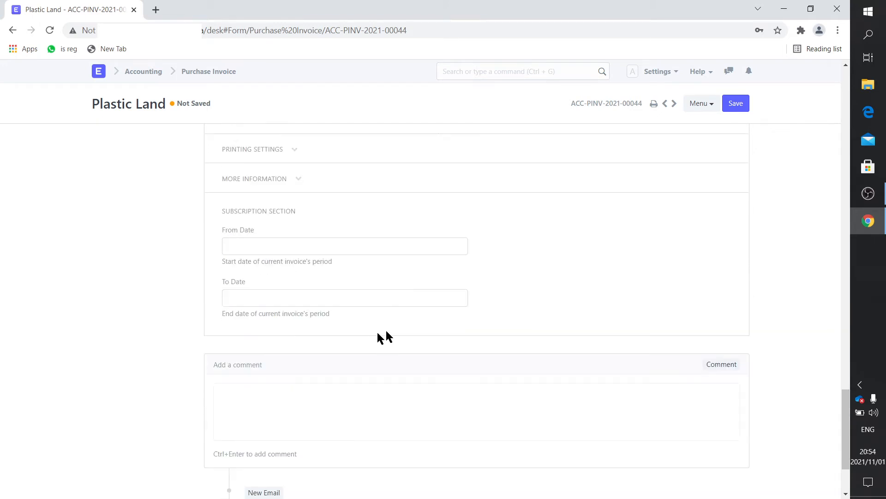
{"action": "left_click", "coordinate": [737, 105]}
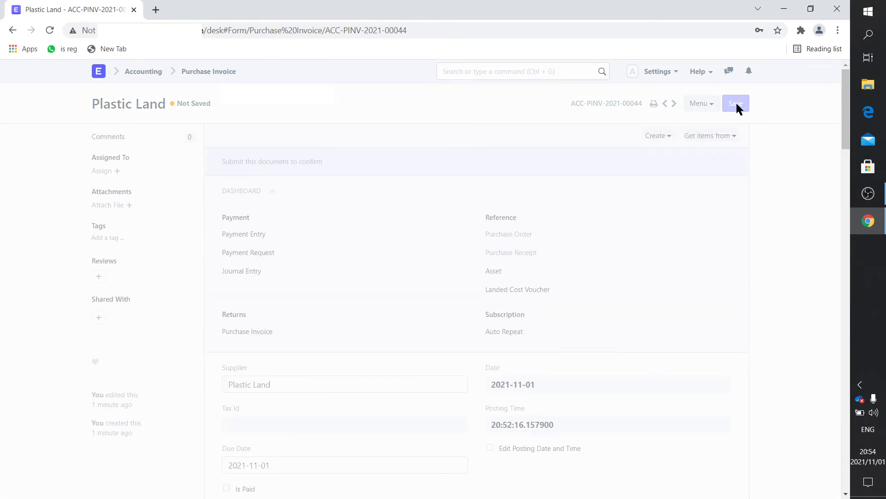
Attempt to submit the invoice and dismiss the error requiring a cost center for account 5116
{"action": "left_click", "coordinate": [737, 106]}
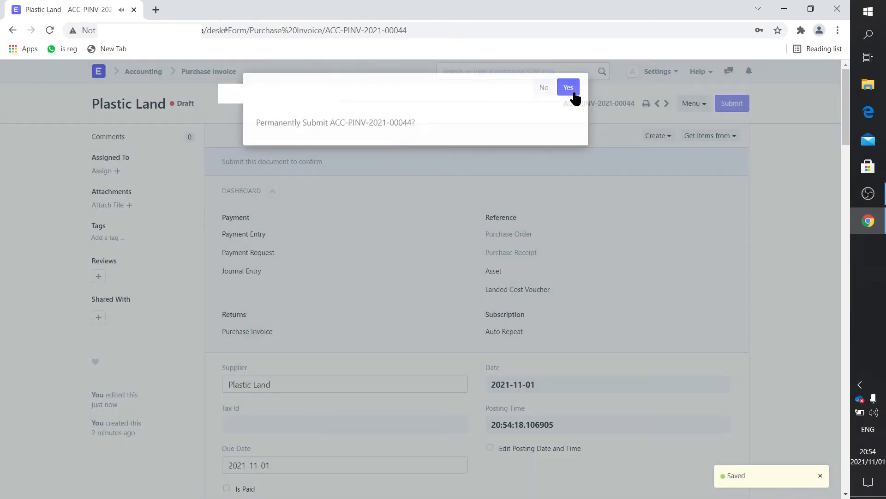
{"action": "left_click", "coordinate": [573, 92]}
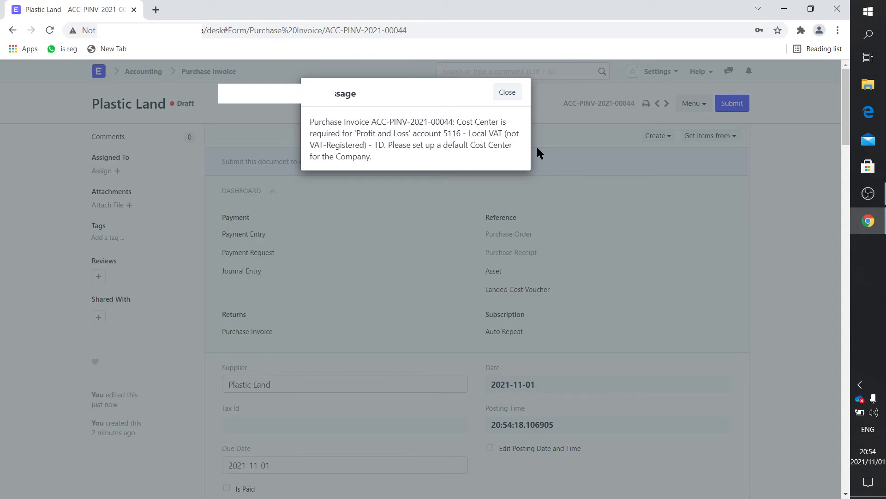
{"action": "left_click", "coordinate": [508, 92]}
{"action": "scroll", "coordinate": [471, 288], "scroll_direction": "down", "scroll_amount": 8}
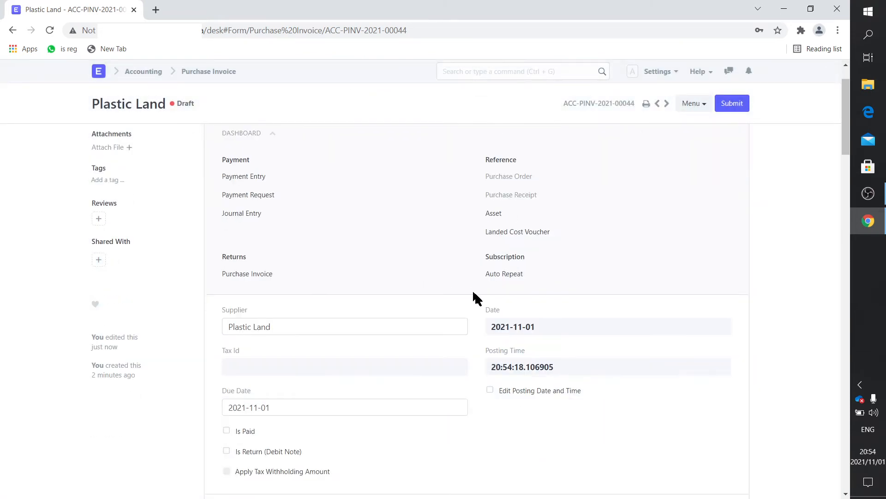
{"action": "scroll", "coordinate": [475, 298], "scroll_direction": "down", "scroll_amount": 5}
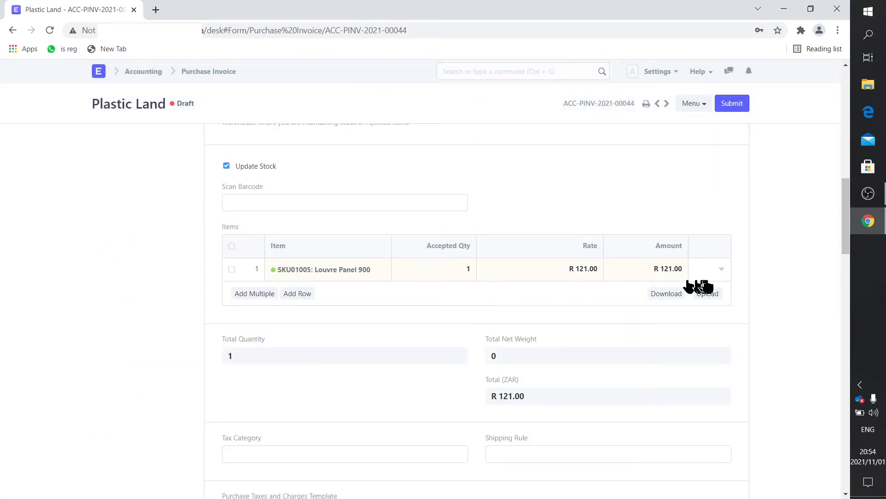
Inspect the Louvre Panel 900 item row details, then close them
{"action": "left_click", "coordinate": [721, 271]}
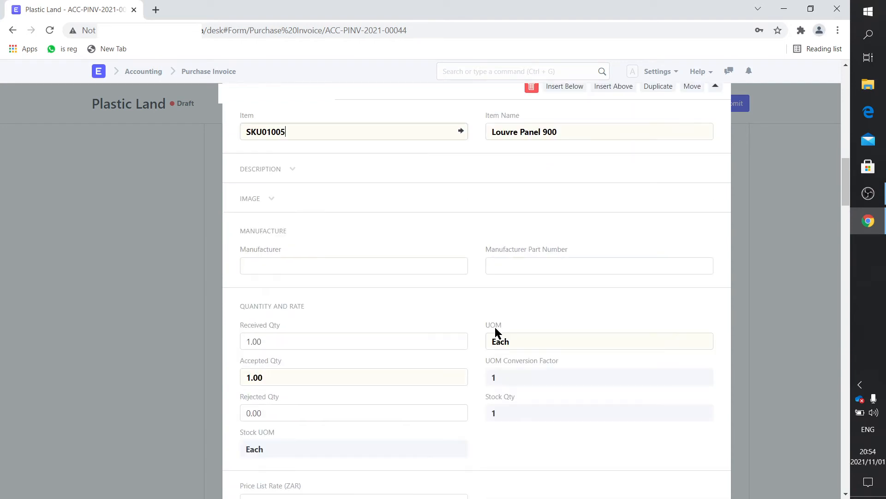
{"action": "scroll", "coordinate": [495, 327], "scroll_direction": "down", "scroll_amount": 11}
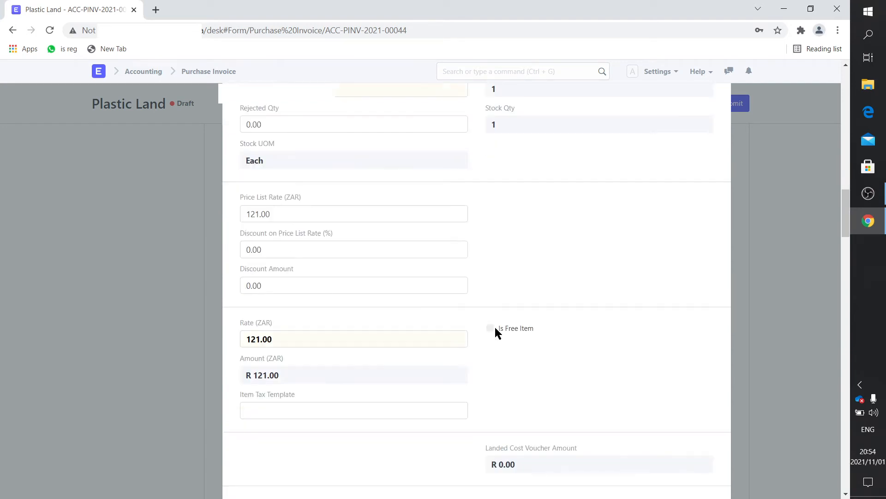
{"action": "scroll", "coordinate": [495, 332], "scroll_direction": "down", "scroll_amount": 1}
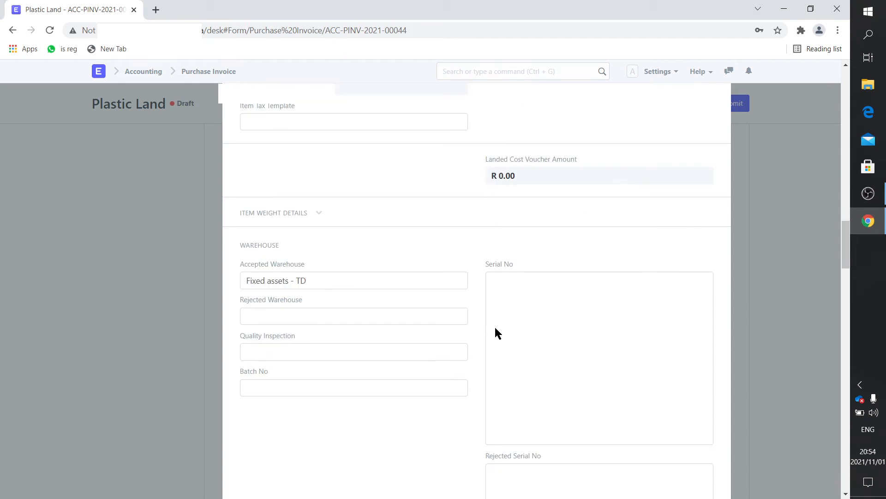
{"action": "scroll", "coordinate": [496, 333], "scroll_direction": "up", "scroll_amount": 6}
{"action": "scroll", "coordinate": [495, 332], "scroll_direction": "up", "scroll_amount": 2}
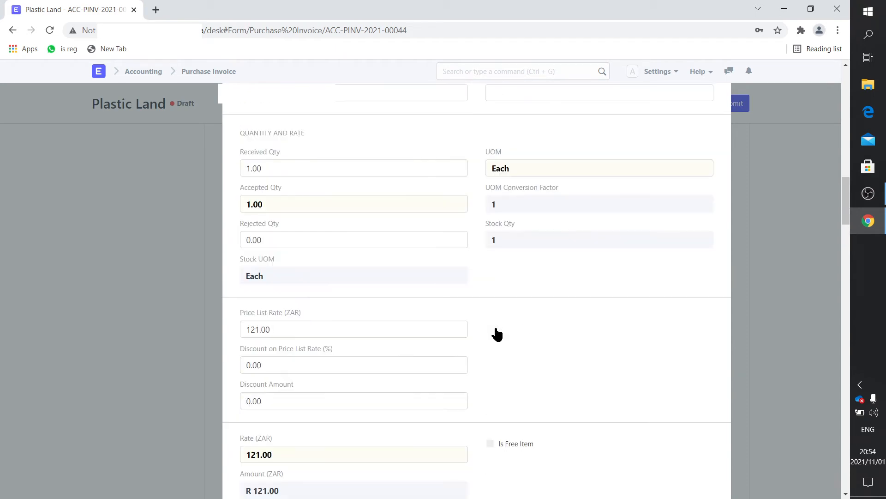
{"action": "left_click", "coordinate": [104, 257]}
{"action": "scroll", "coordinate": [555, 322], "scroll_direction": "down", "scroll_amount": 6}
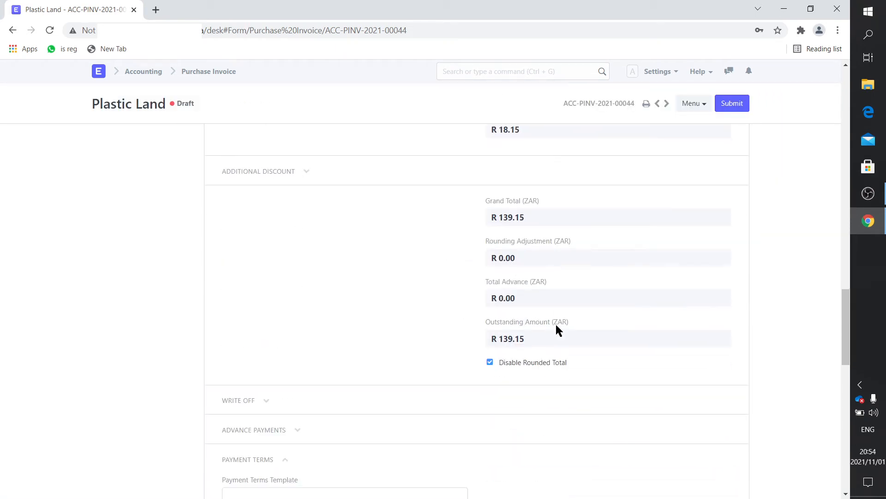
{"action": "scroll", "coordinate": [556, 322], "scroll_direction": "up", "scroll_amount": 7}
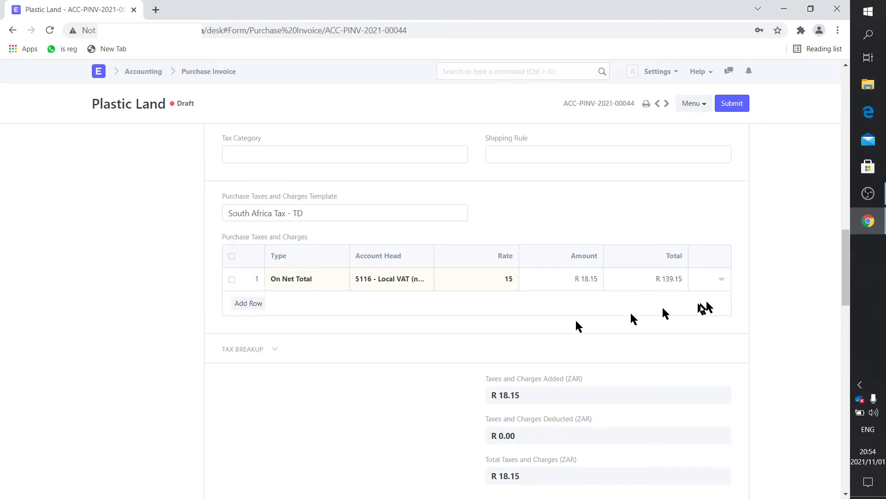
Give the Local VAT tax row cost center Main - TD and save the invoice
{"action": "left_click", "coordinate": [721, 280]}
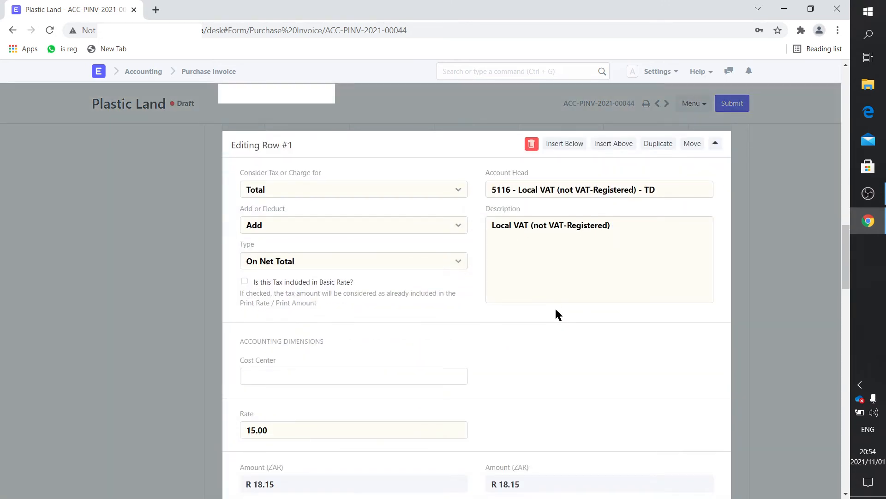
{"action": "left_click", "coordinate": [304, 373]}
{"action": "left_click", "coordinate": [303, 398]}
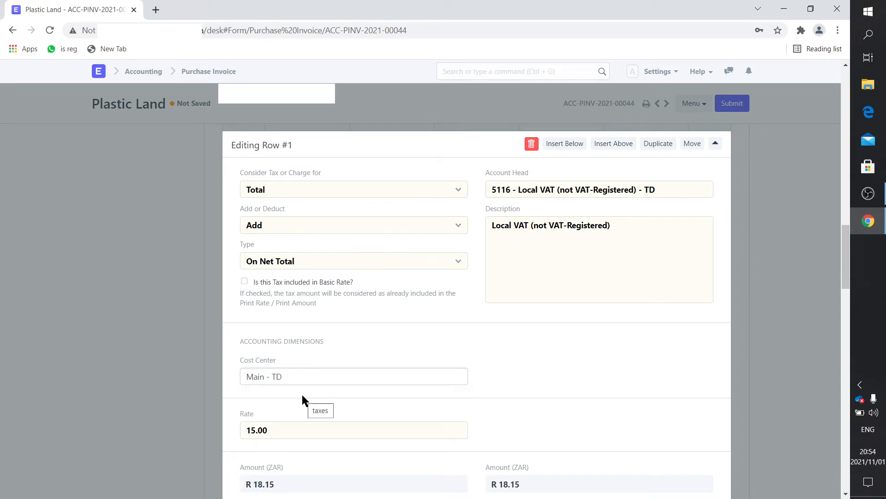
{"action": "left_click", "coordinate": [175, 301]}
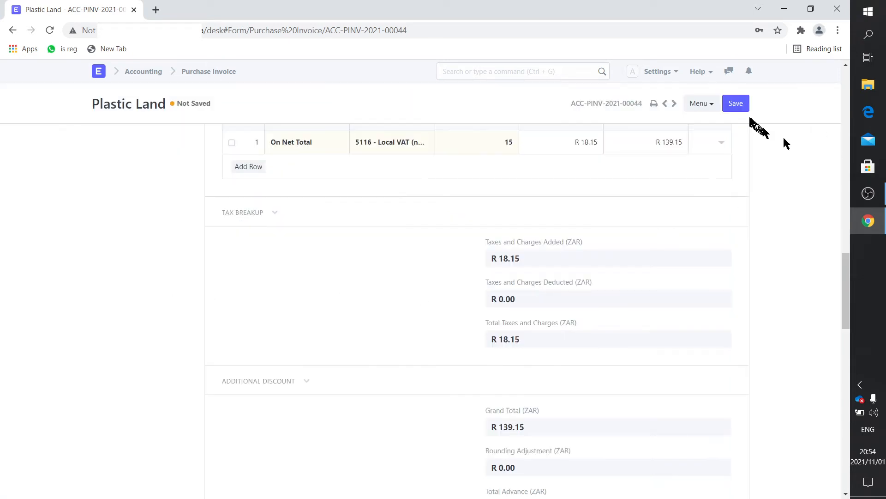
{"action": "left_click", "coordinate": [736, 104]}
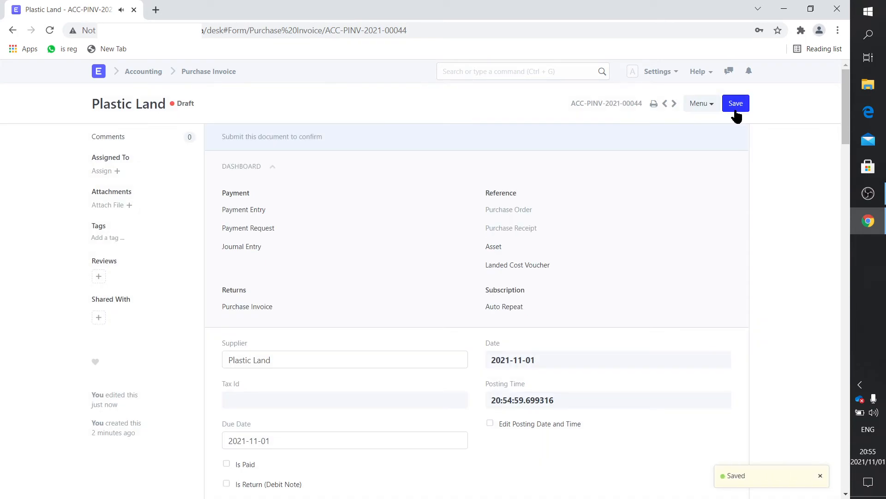
Submit invoice ACC-PINV-2021-00044, reopen it from the list and start a Payment from it
{"action": "left_click", "coordinate": [738, 110]}
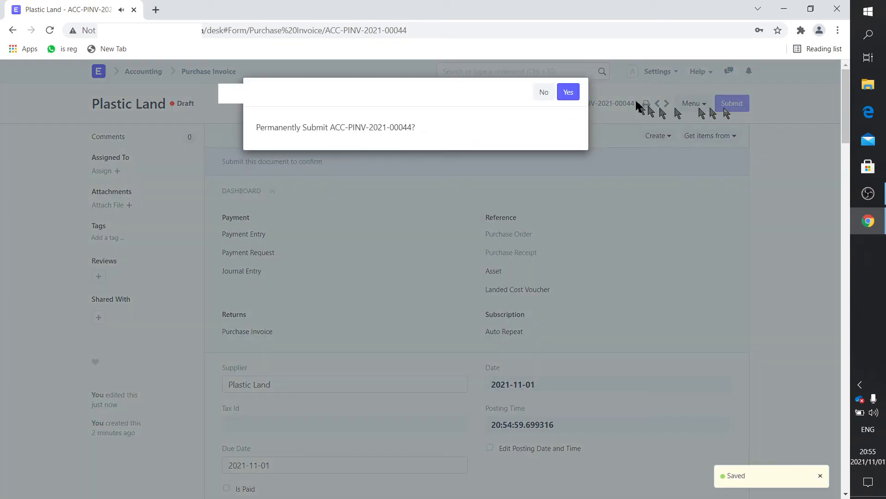
{"action": "left_click", "coordinate": [570, 92]}
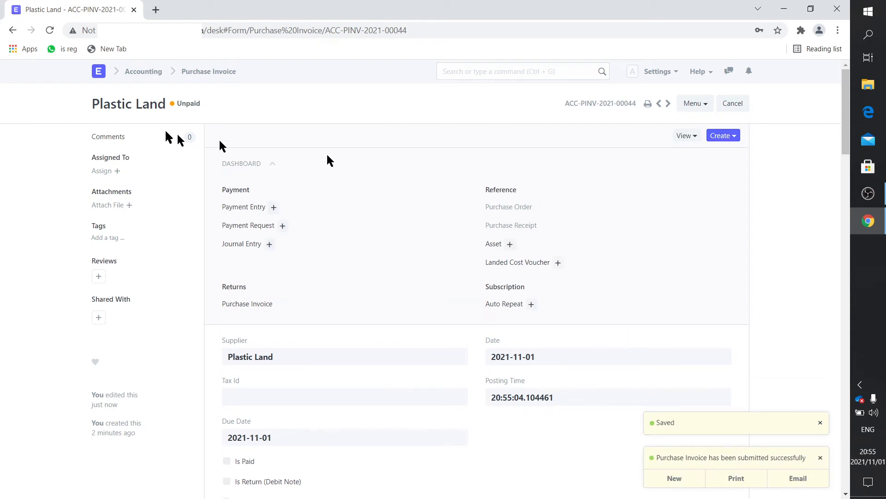
{"action": "left_click", "coordinate": [209, 72]}
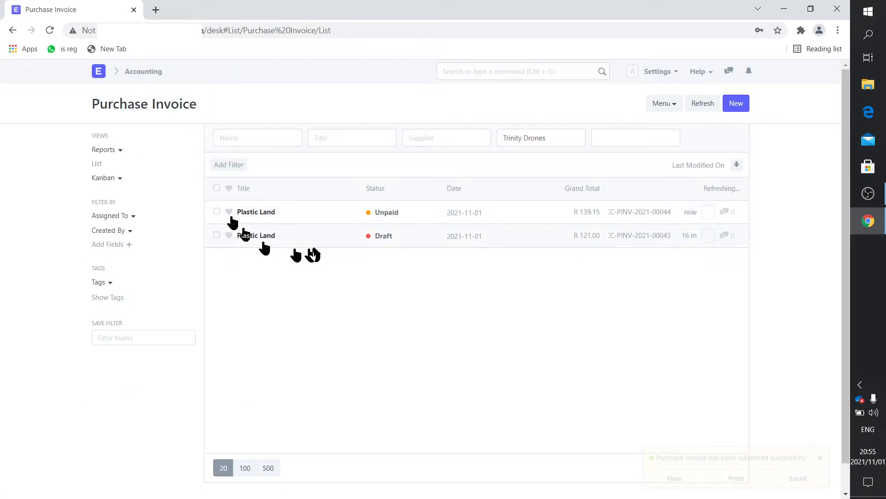
{"action": "left_click", "coordinate": [256, 213]}
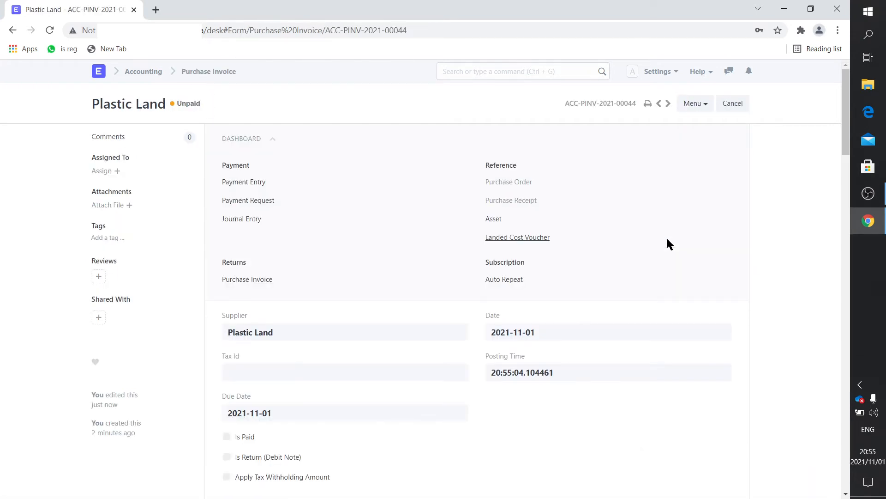
{"action": "left_click", "coordinate": [738, 144]}
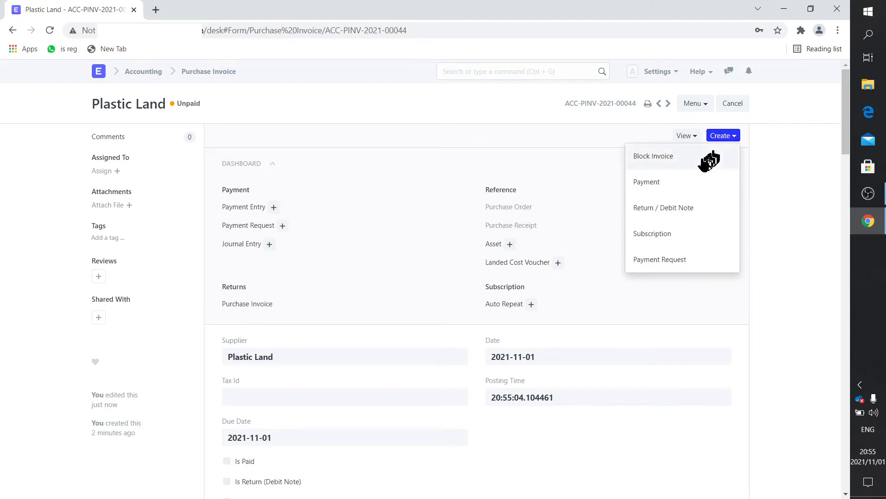
{"action": "left_click", "coordinate": [719, 180]}
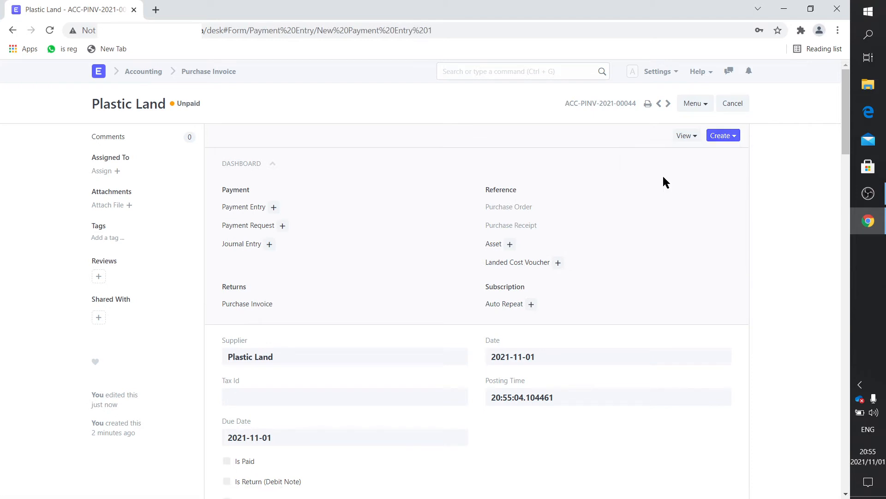
Set the payment's mode to Cash, reference number Cash1 and reference date 2021-11-01
{"action": "left_click", "coordinate": [530, 217]}
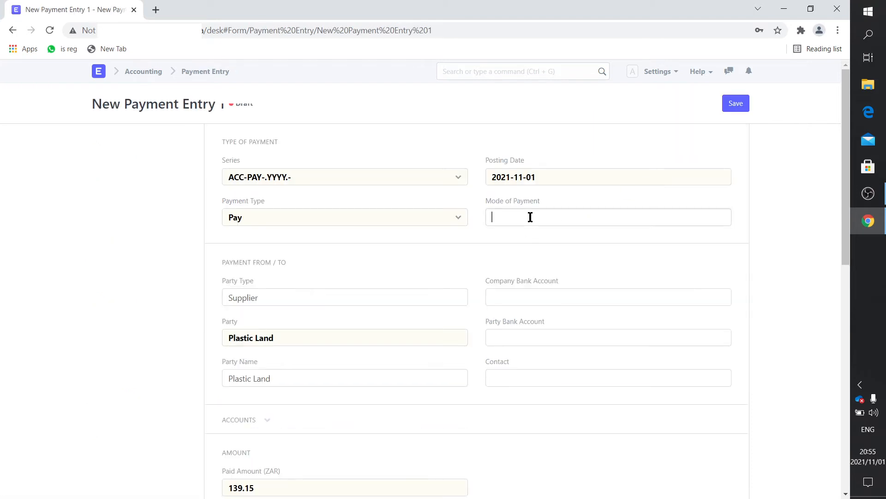
{"action": "type", "text": "cash"}
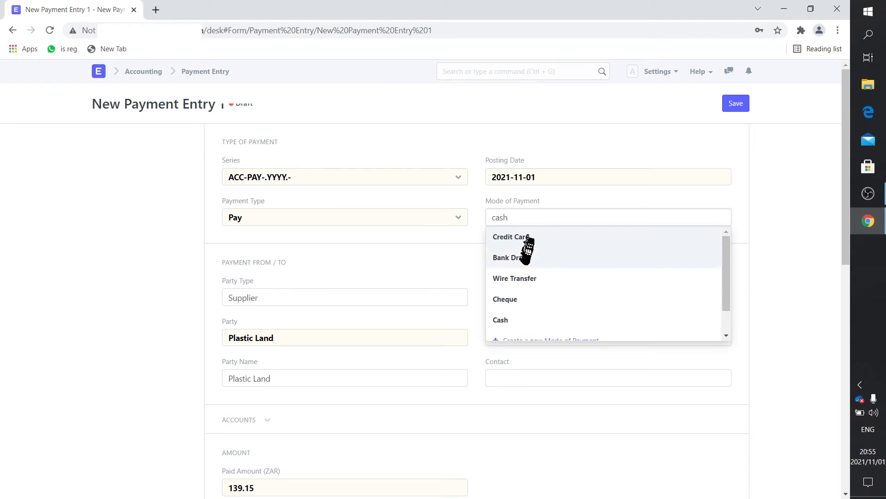
{"action": "left_click", "coordinate": [518, 238]}
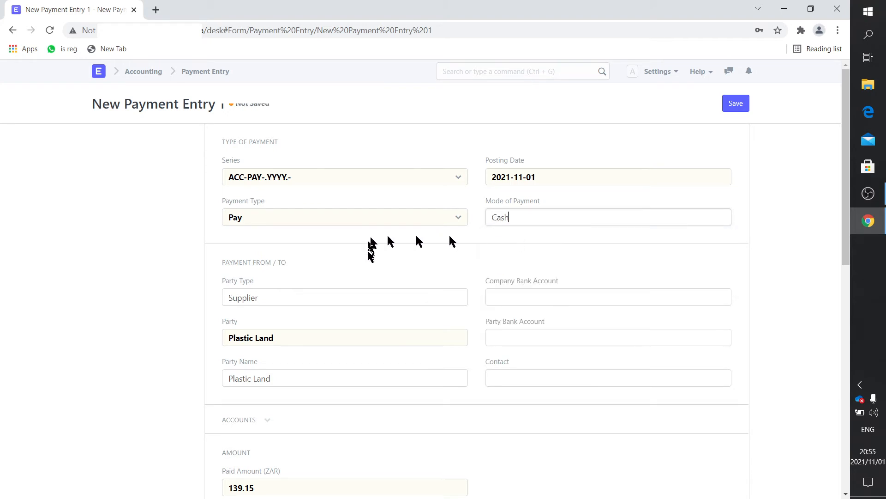
{"action": "scroll", "coordinate": [378, 277], "scroll_direction": "down", "scroll_amount": 1}
{"action": "scroll", "coordinate": [378, 277], "scroll_direction": "down", "scroll_amount": 3}
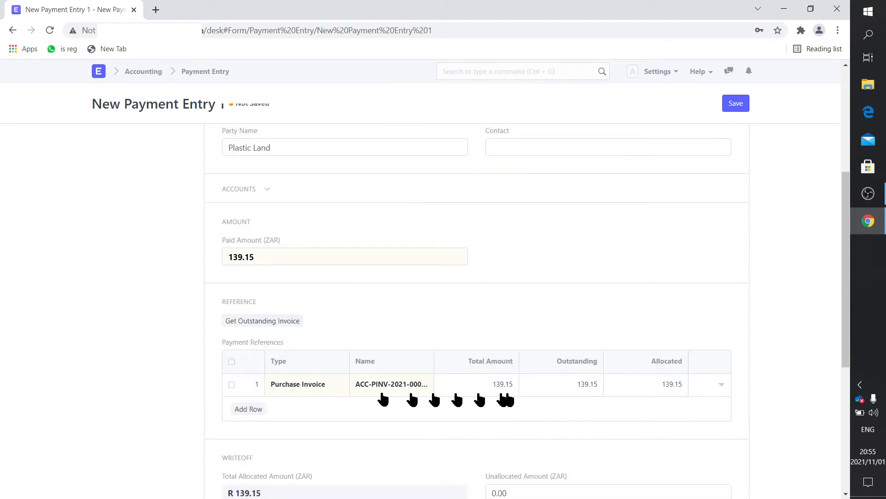
{"action": "scroll", "coordinate": [443, 408], "scroll_direction": "down", "scroll_amount": 2}
{"action": "scroll", "coordinate": [443, 408], "scroll_direction": "down", "scroll_amount": 3}
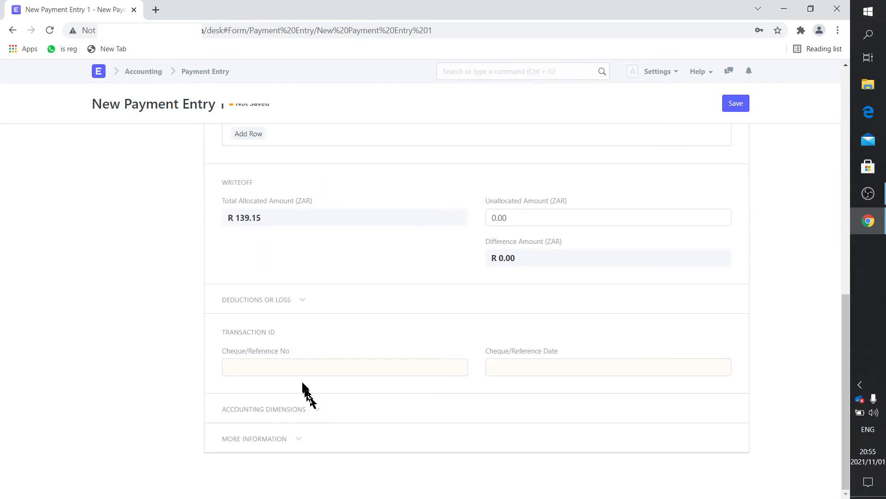
{"action": "left_click", "coordinate": [297, 369]}
{"action": "type", "text": "Cash1"}
{"action": "left_click", "coordinate": [515, 371]}
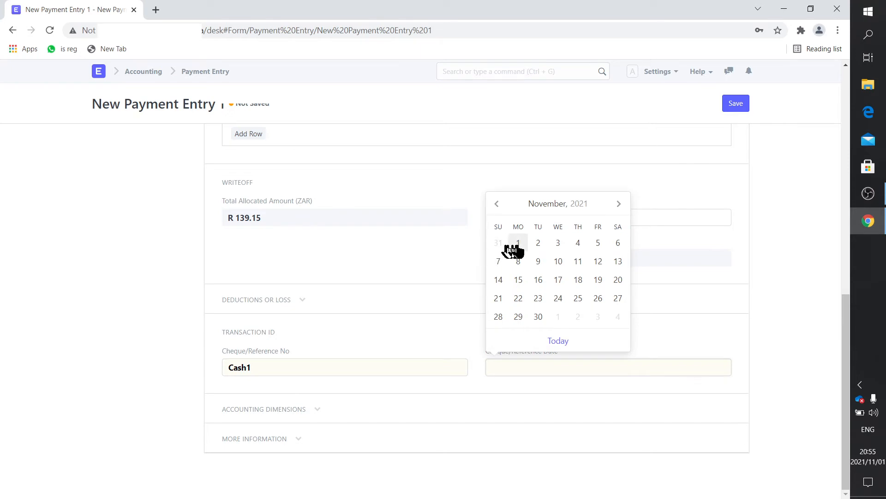
{"action": "left_click", "coordinate": [518, 245]}
Save and submit the R 139.15 payment entry to Plastic Land
{"action": "left_click", "coordinate": [738, 104]}
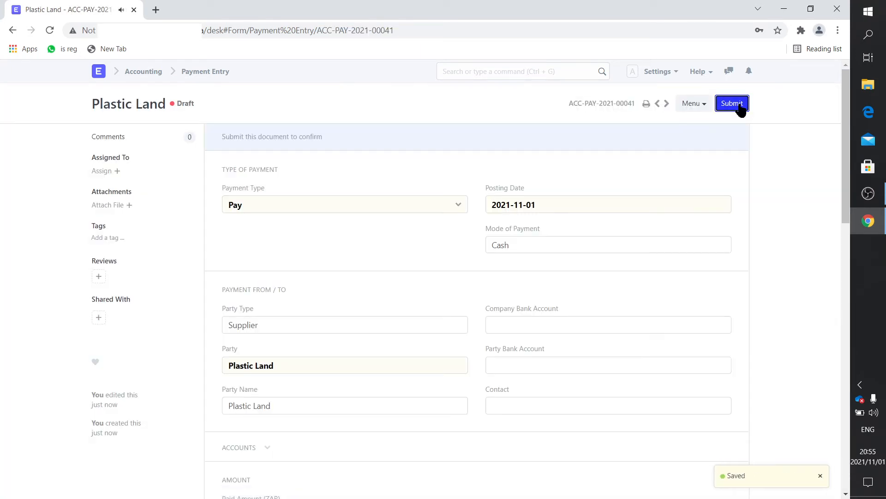
{"action": "left_click", "coordinate": [739, 104]}
{"action": "left_click", "coordinate": [570, 92]}
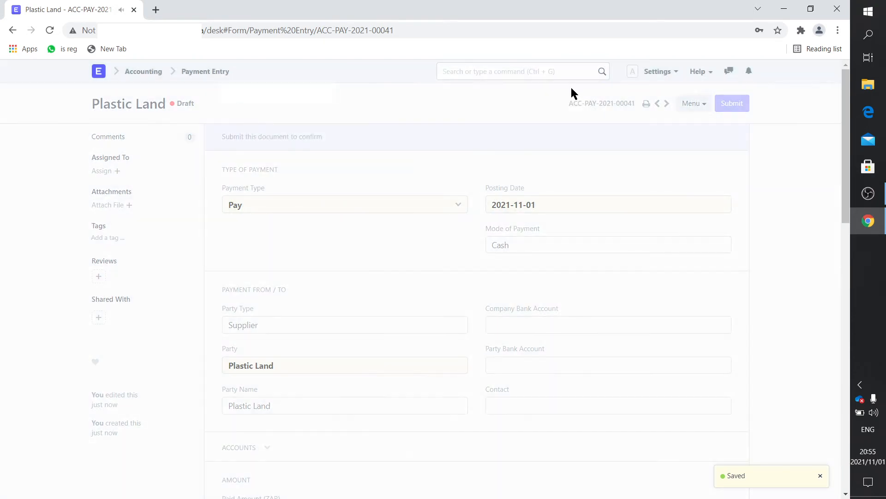
Run Stock Balance for warehouse Fixed assets - TD, showing one Louvre Panel 900 at R 121.00
{"action": "left_click", "coordinate": [102, 74]}
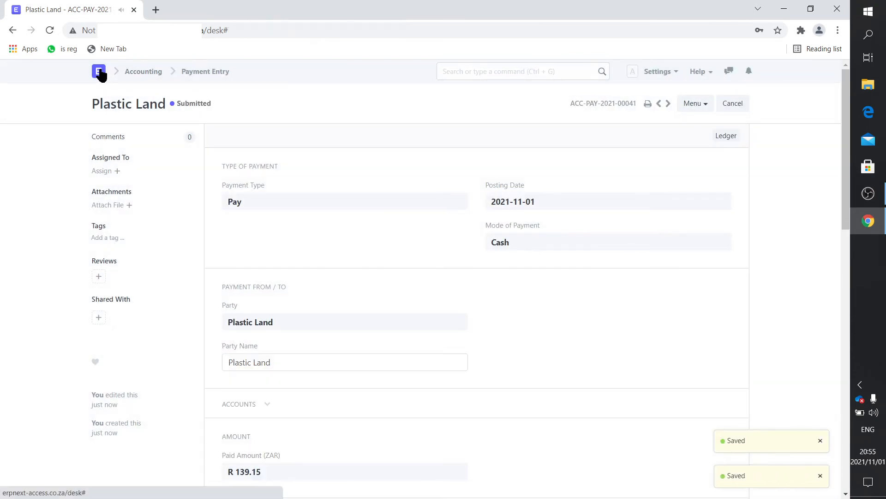
{"action": "left_click", "coordinate": [353, 189]}
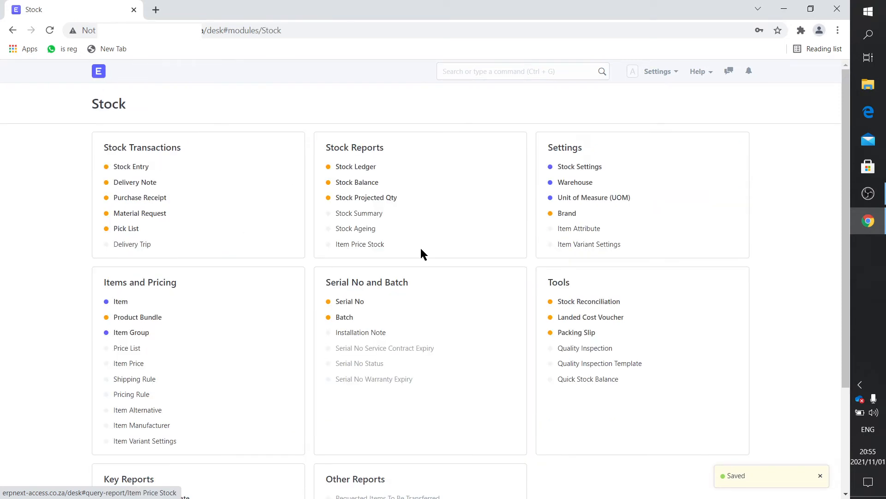
{"action": "left_click", "coordinate": [363, 182]}
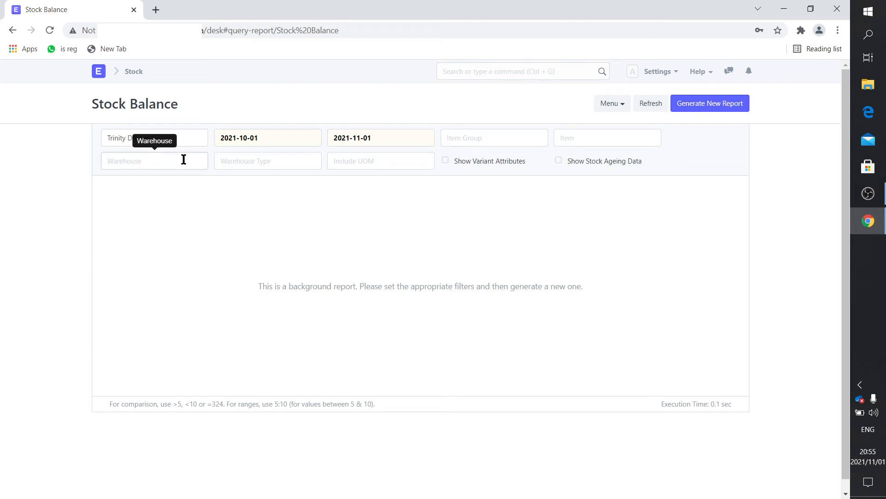
{"action": "left_click", "coordinate": [184, 160]}
{"action": "type", "text": "fix"}
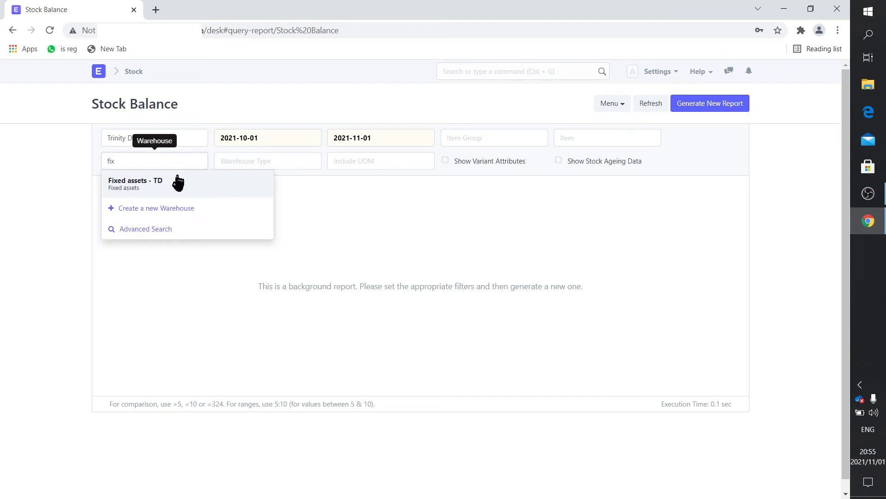
{"action": "left_click", "coordinate": [176, 178]}
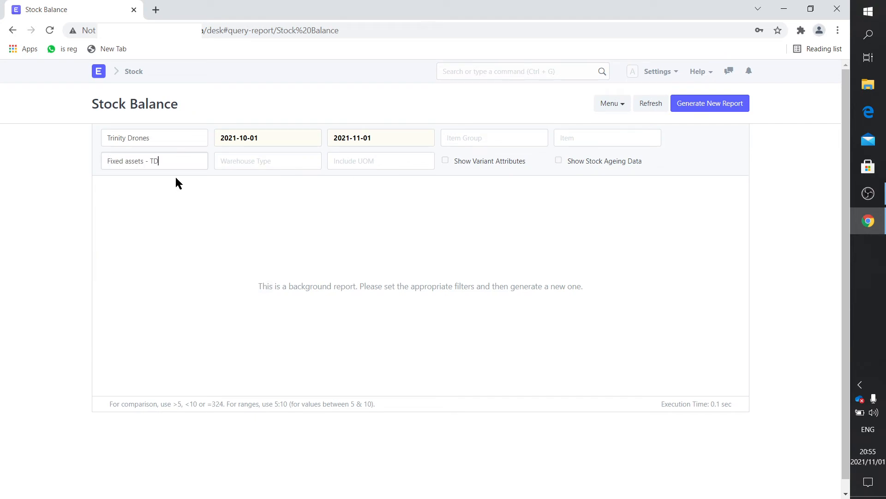
{"action": "left_click", "coordinate": [704, 111]}
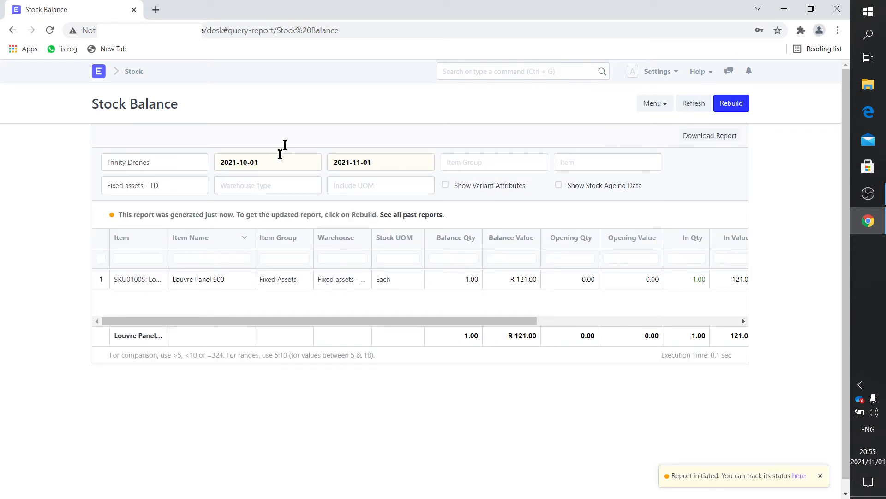
{"action": "left_click", "coordinate": [98, 75]}
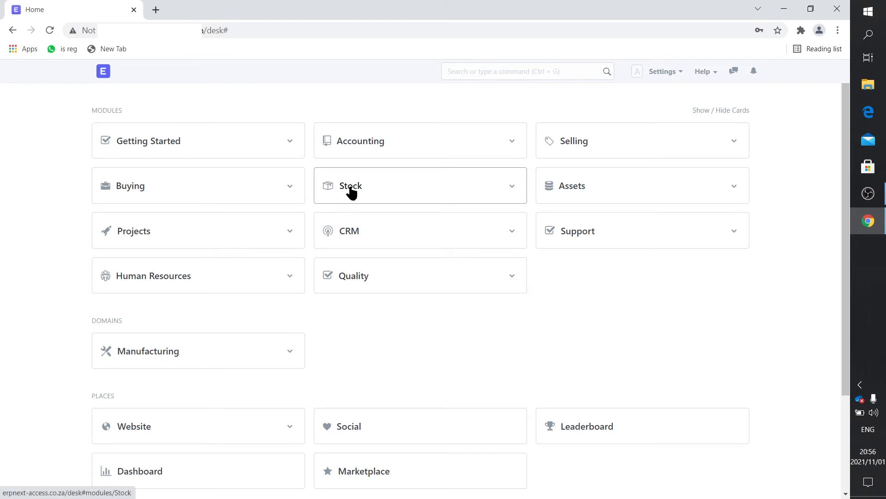
Log out of the ERPNext desk
{"action": "left_click", "coordinate": [353, 147]}
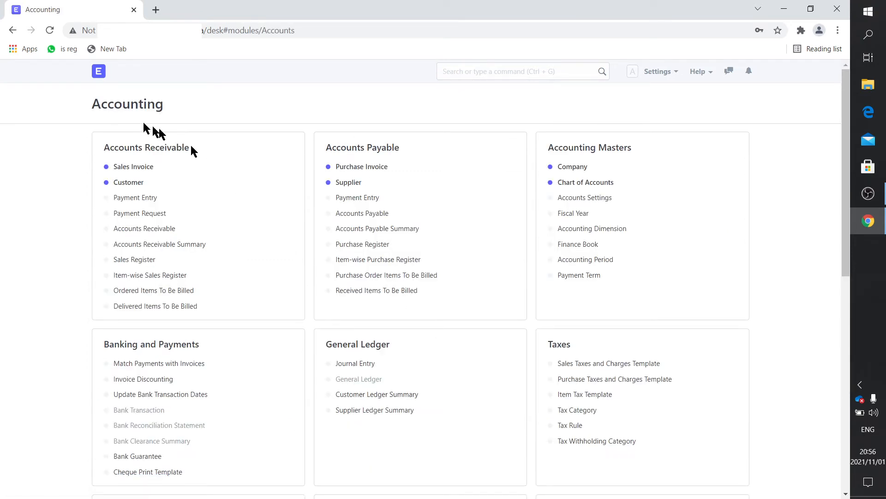
{"action": "left_click", "coordinate": [99, 75]}
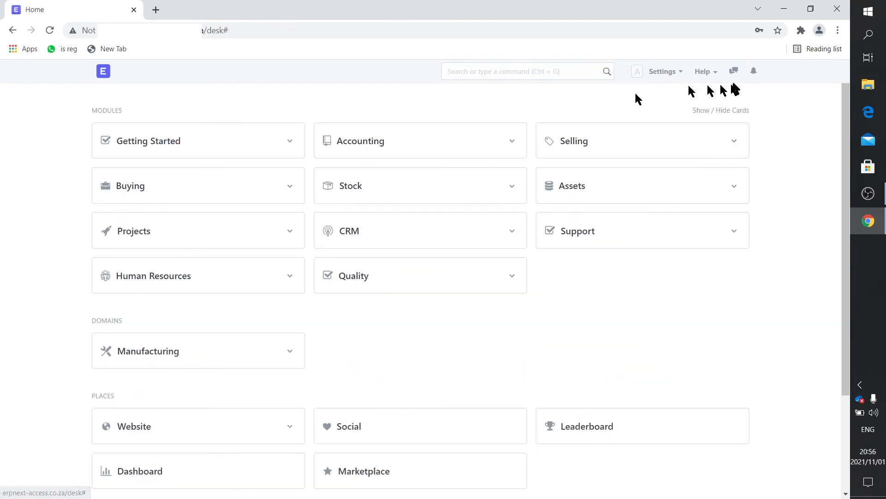
{"action": "left_click", "coordinate": [663, 73]}
{"action": "left_click", "coordinate": [603, 275]}
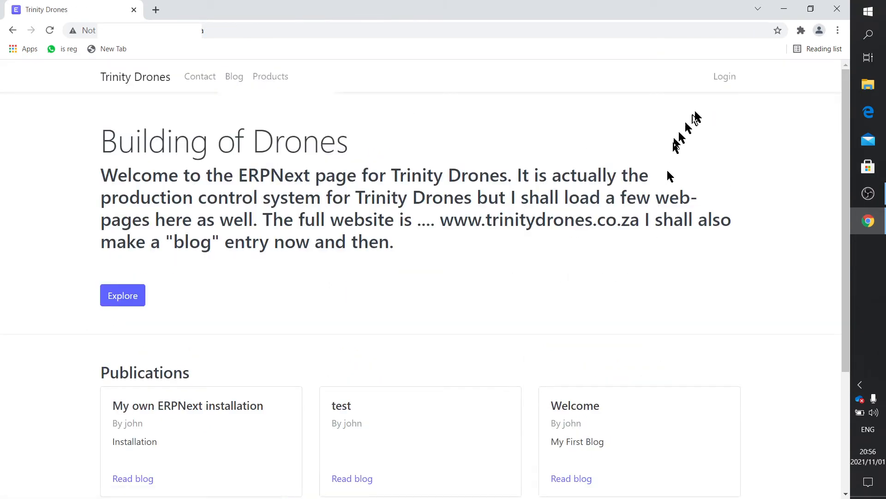
Sign back in as the administrator, retyping the password after a rejected first attempt
{"action": "left_click", "coordinate": [719, 79]}
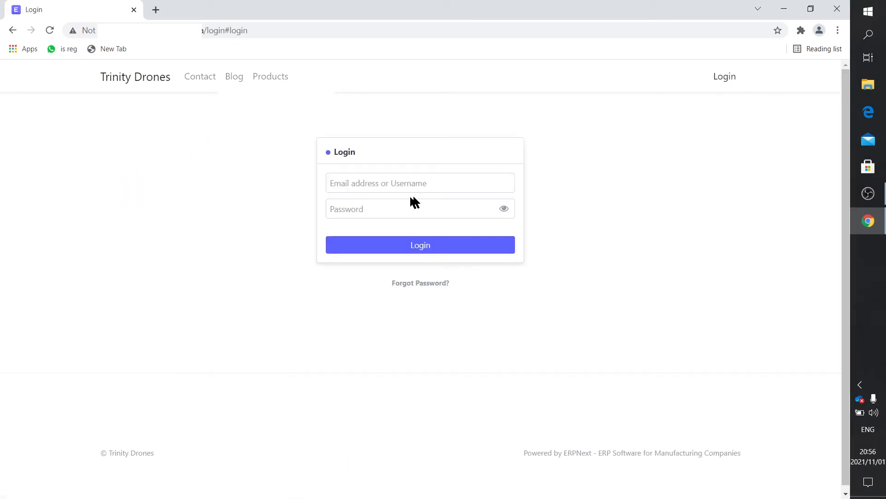
{"action": "left_click", "coordinate": [390, 183]}
{"action": "left_click", "coordinate": [387, 208]}
{"action": "left_click", "coordinate": [387, 209]}
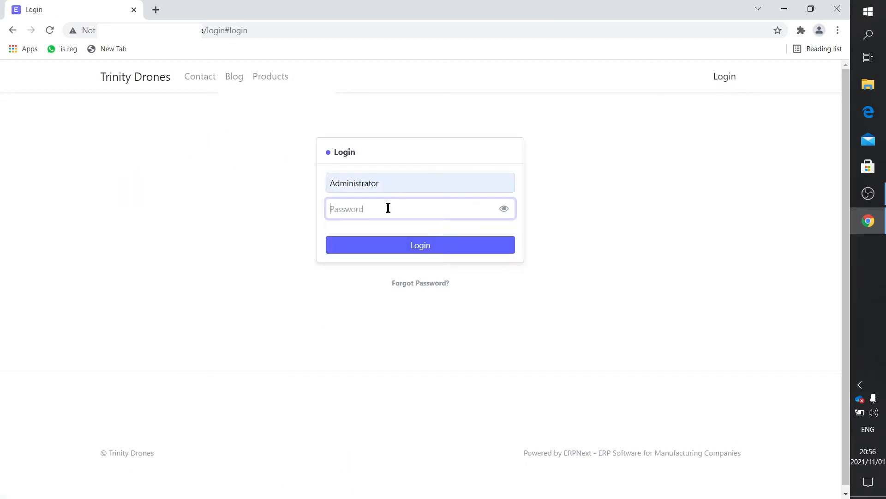
{"action": "type", "text": "ad"}
{"action": "key", "text": "Return"}
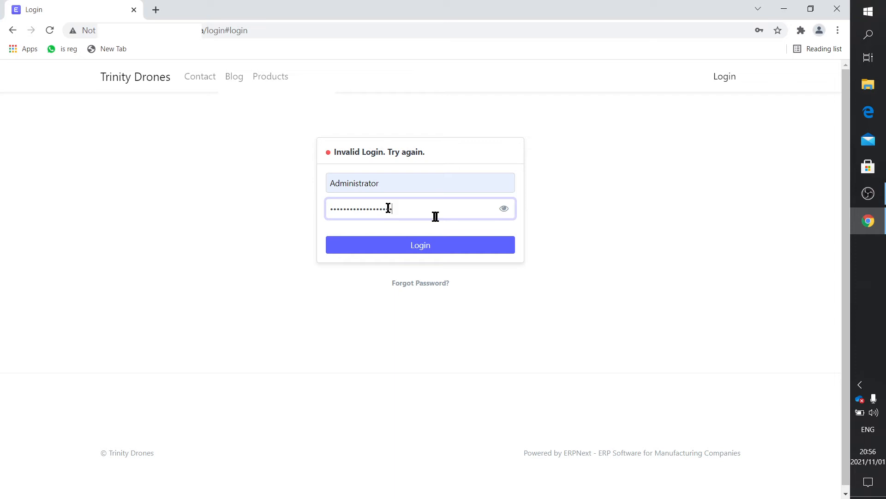
{"action": "key", "text": "BackSpace"}
{"action": "key", "text": "BackSpace"}
{"action": "key", "text": "BackSpace"}
{"action": "key", "text": "BackSpace"}
{"action": "key", "text": "BackSpace"}
{"action": "key", "text": "BackSpace"}
{"action": "key", "text": "BackSpace"}
{"action": "key", "text": "BackSpace"}
{"action": "key", "text": "BackSpace"}
{"action": "key", "text": "BackSpace"}
{"action": "key", "text": "BackSpace"}
{"action": "key", "text": "BackSpace"}
{"action": "key", "text": "BackSpace"}
{"action": "key", "text": "BackSpace"}
{"action": "key", "text": "BackSpace"}
{"action": "key", "text": "BackSpace"}
{"action": "key", "text": "BackSpace"}
{"action": "type", "text": "adm"}
{"action": "key", "text": "Return"}
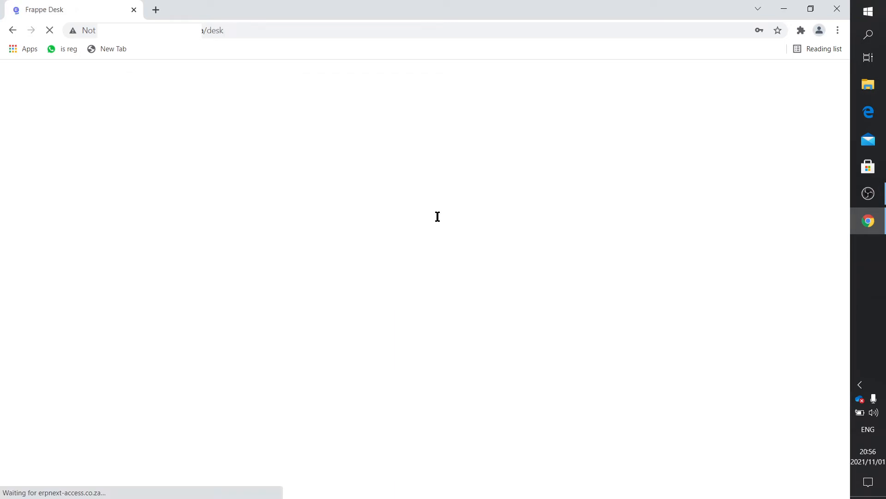
Open and refresh the General Ledger, listing invoice and payment entries totalling 278.30
{"action": "left_click", "coordinate": [353, 141]}
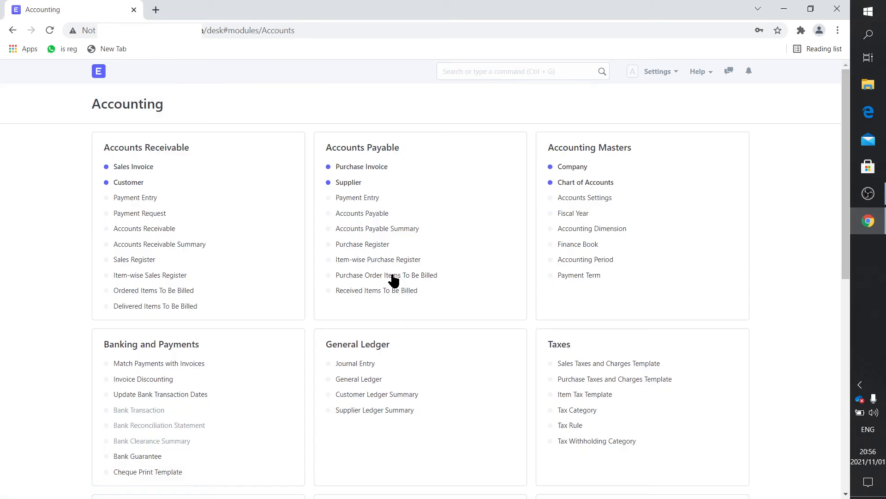
{"action": "left_click", "coordinate": [361, 379]}
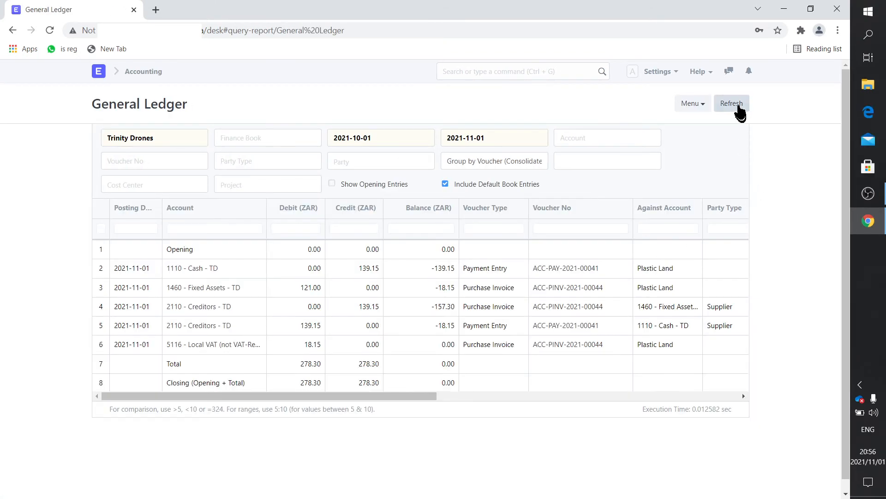
{"action": "left_click", "coordinate": [738, 107]}
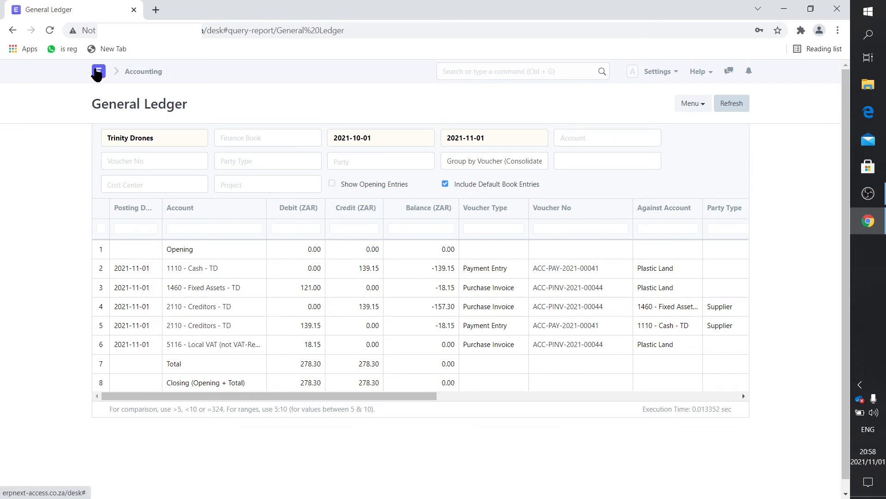
Search 'loca' from the home page and open the Location list, which shows Midrand
{"action": "left_click", "coordinate": [97, 72]}
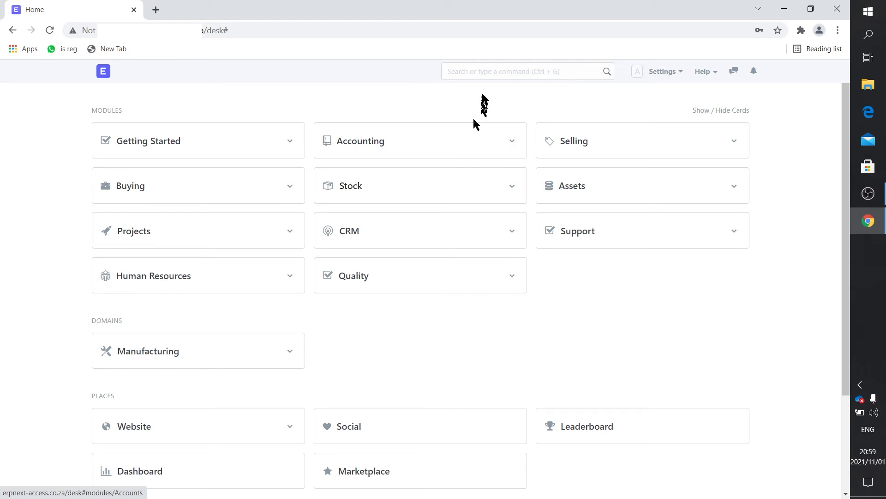
{"action": "left_click", "coordinate": [486, 73]}
{"action": "type", "text": "loca"}
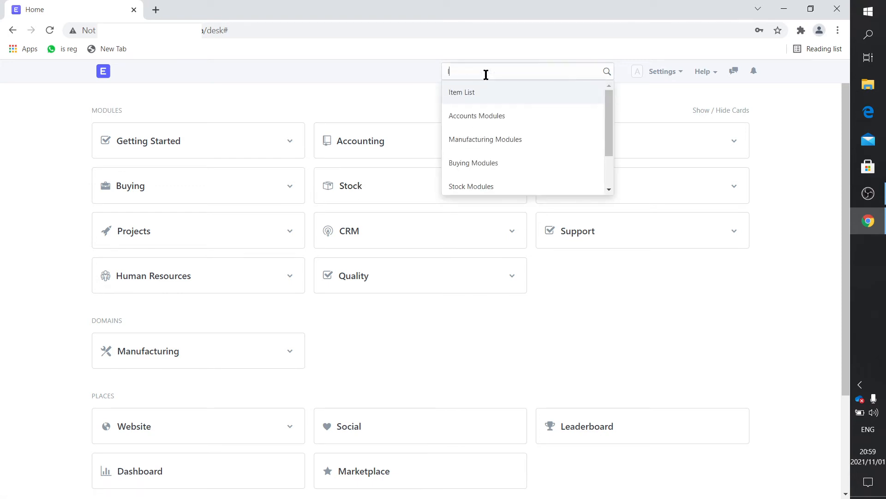
{"action": "left_click", "coordinate": [478, 120]}
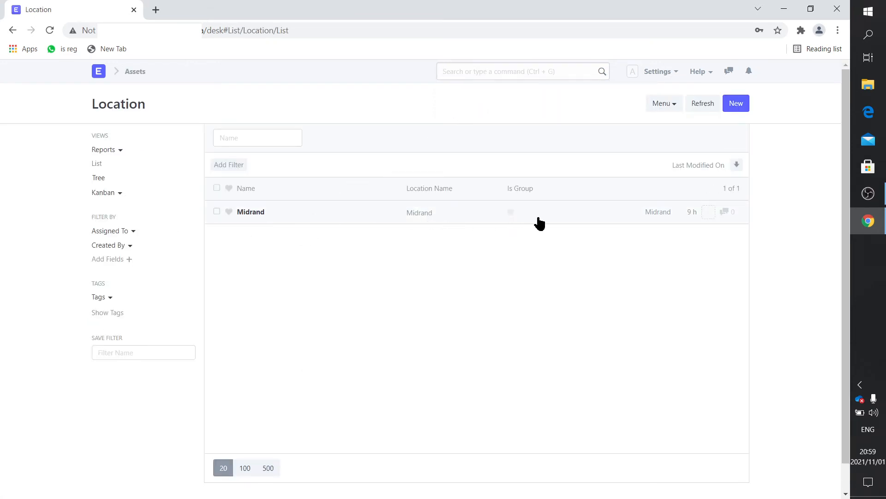
{"action": "left_click", "coordinate": [254, 213]}
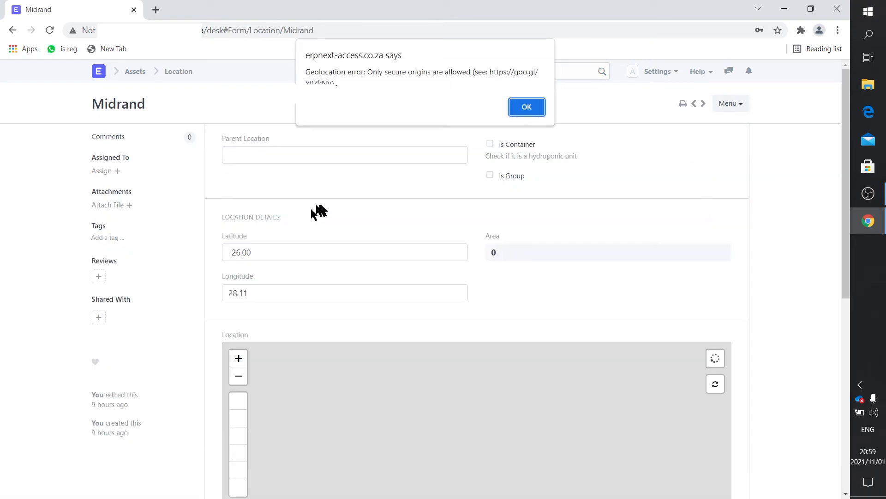
{"action": "left_click", "coordinate": [527, 106]}
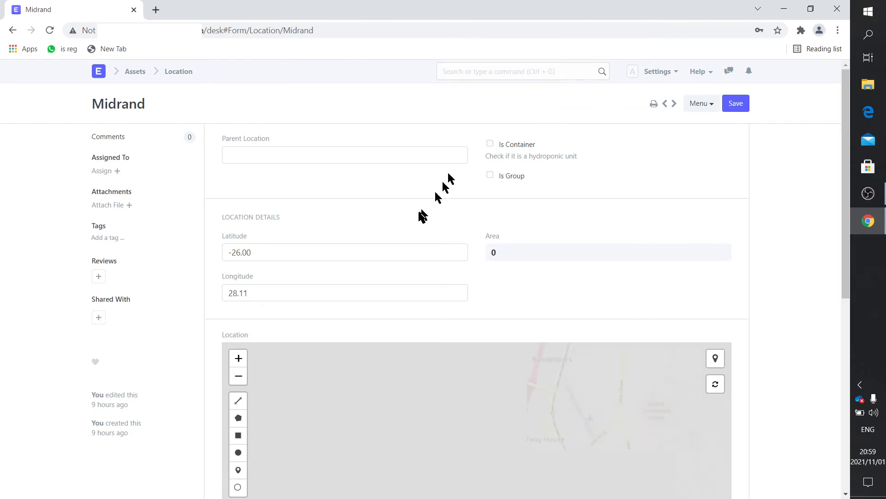
{"action": "scroll", "coordinate": [417, 217], "scroll_direction": "down", "scroll_amount": 8}
{"action": "scroll", "coordinate": [417, 215], "scroll_direction": "up", "scroll_amount": 1}
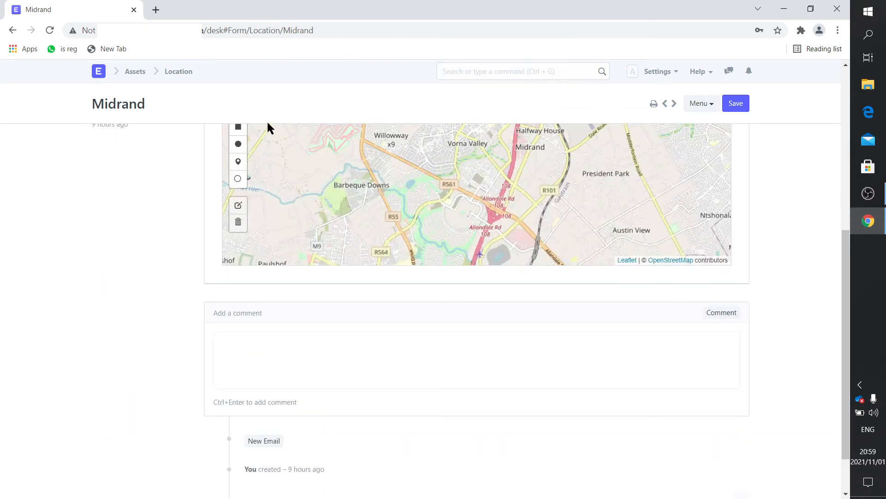
{"action": "left_click", "coordinate": [170, 73]}
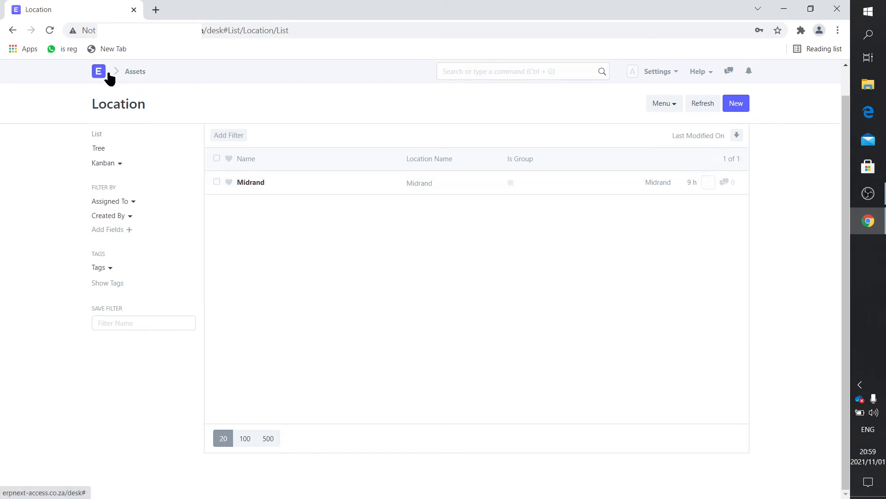
Open the Office Equipment record from the Assets module's Asset Category list
{"action": "left_click", "coordinate": [128, 72]}
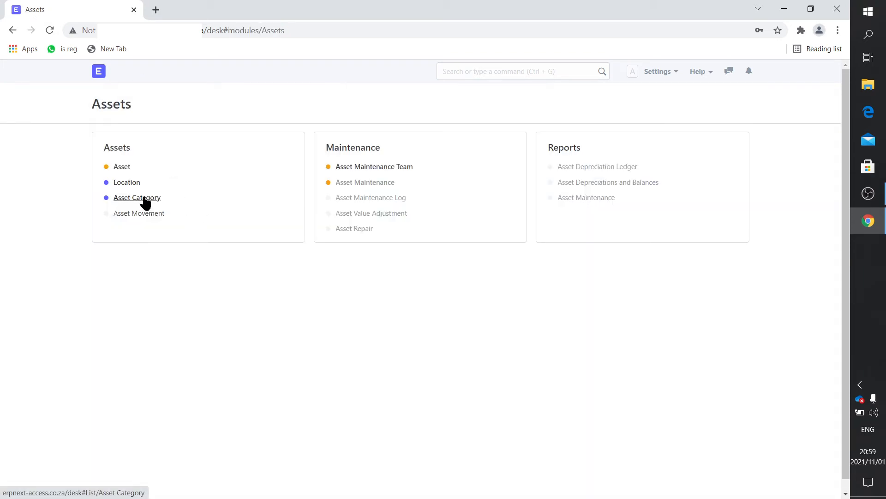
{"action": "left_click", "coordinate": [144, 198]}
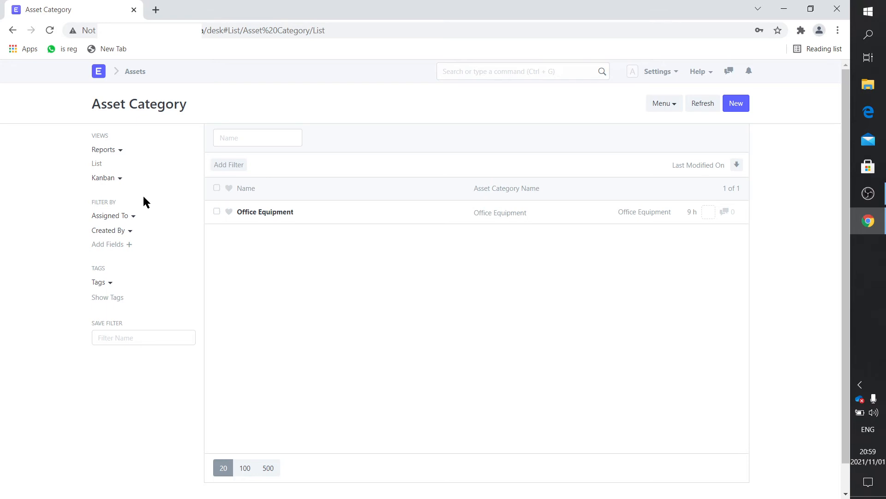
{"action": "left_click", "coordinate": [275, 214]}
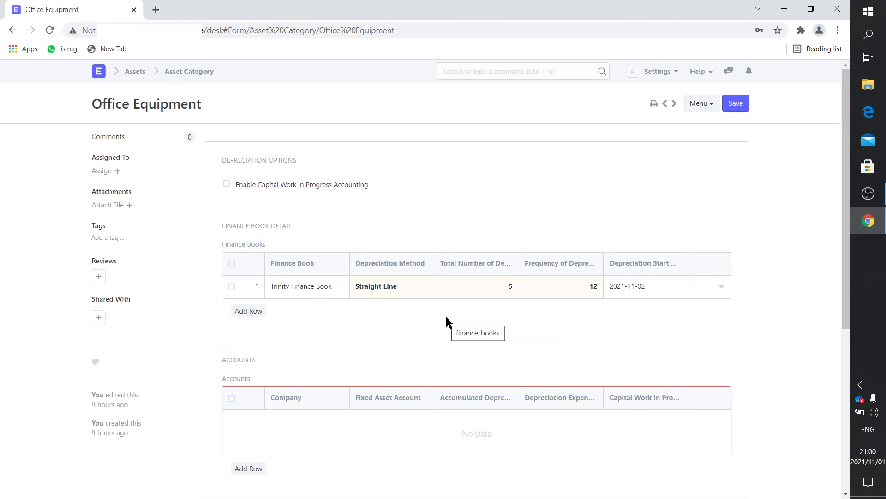
Add a Trinity Drones accounts row with accounts 1740, 1780, 5203 and 1790
{"action": "left_click", "coordinate": [249, 469]}
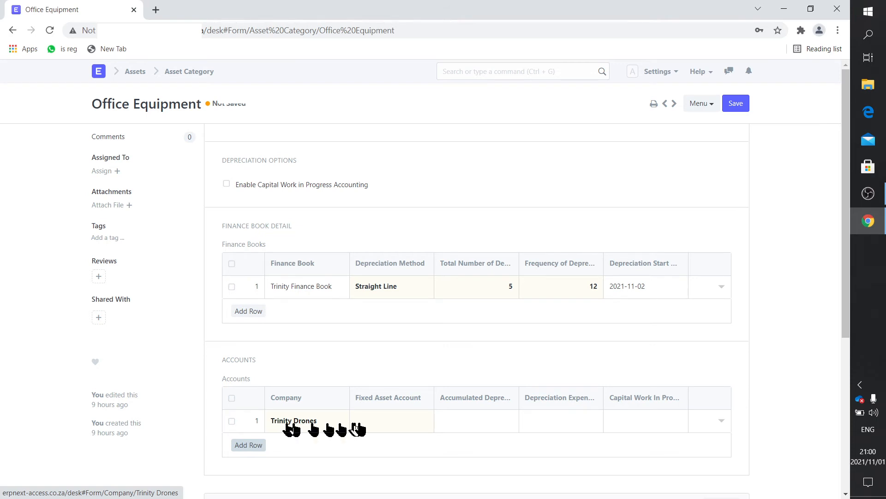
{"action": "left_click", "coordinate": [381, 421]}
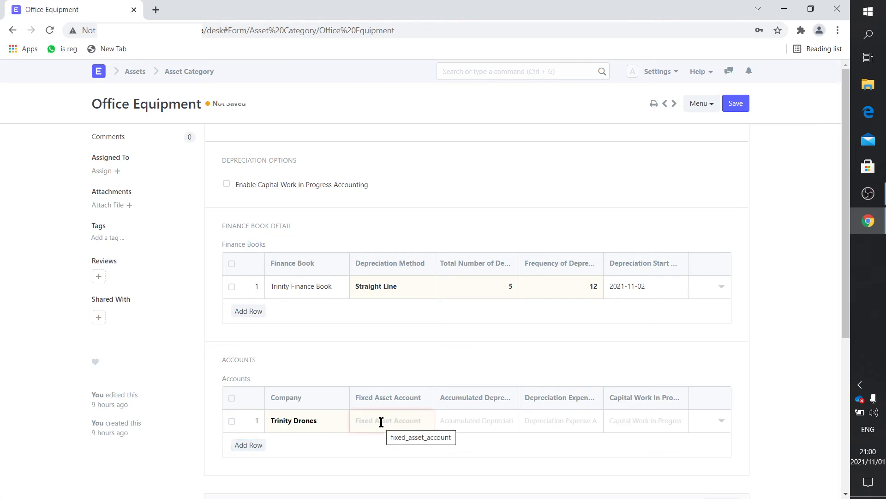
{"action": "left_click", "coordinate": [381, 421]}
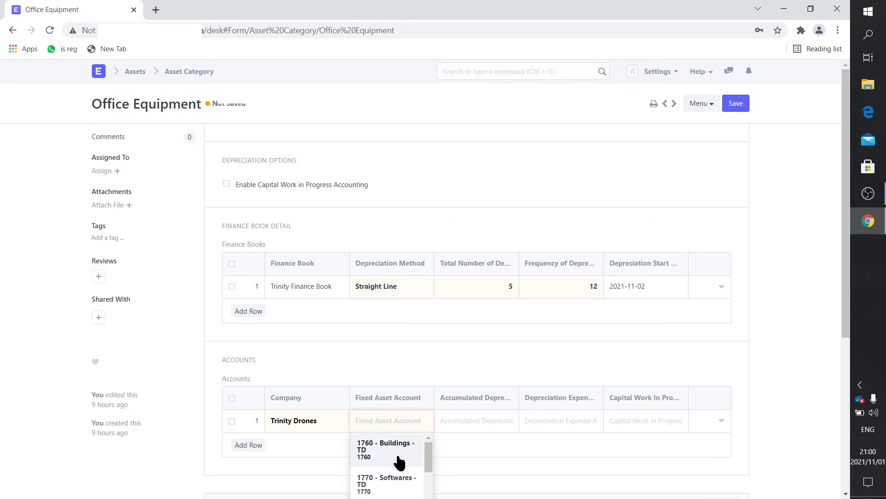
{"action": "scroll", "coordinate": [406, 462], "scroll_direction": "down", "scroll_amount": 1}
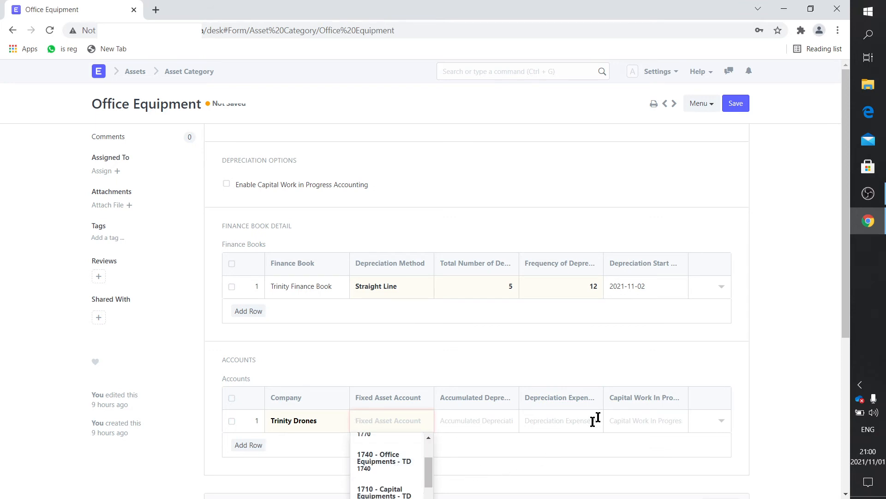
{"action": "scroll", "coordinate": [605, 413], "scroll_direction": "down", "scroll_amount": 2}
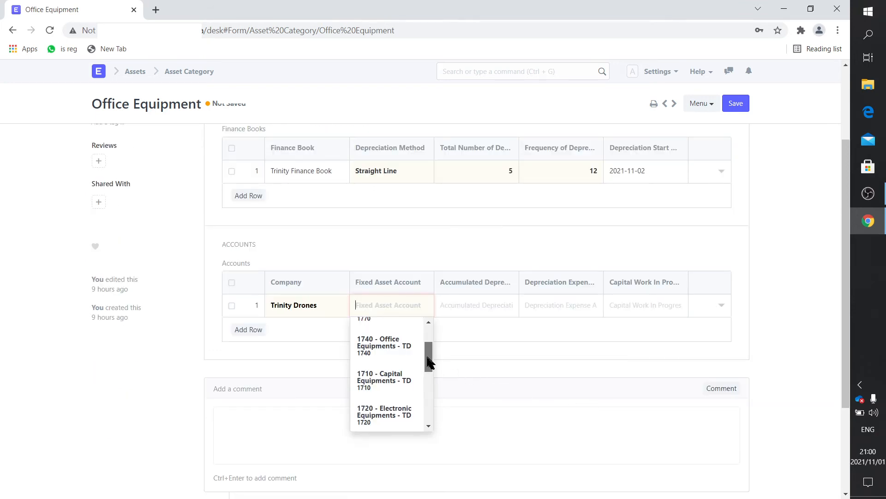
{"action": "scroll", "coordinate": [427, 379], "scroll_direction": "down", "scroll_amount": 3}
{"action": "left_click_drag", "start_coordinate": [428, 378], "coordinate": [425, 347]}
{"action": "left_click", "coordinate": [392, 376]}
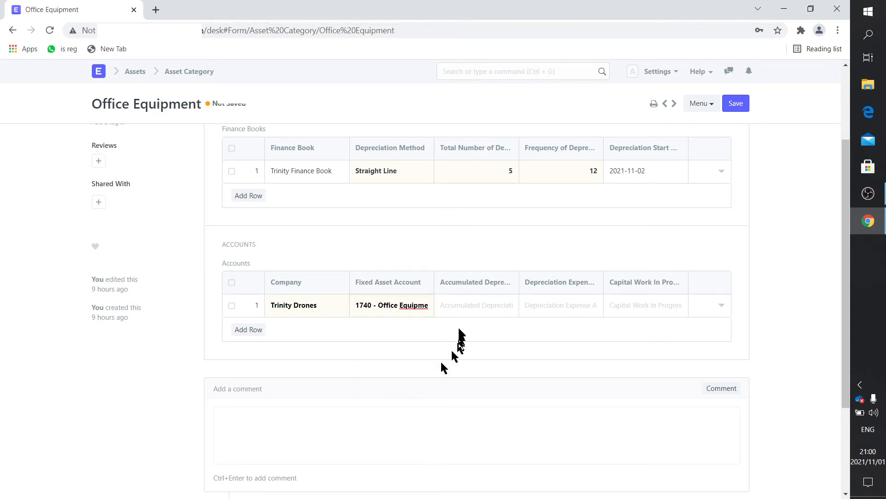
{"action": "left_click", "coordinate": [465, 304]}
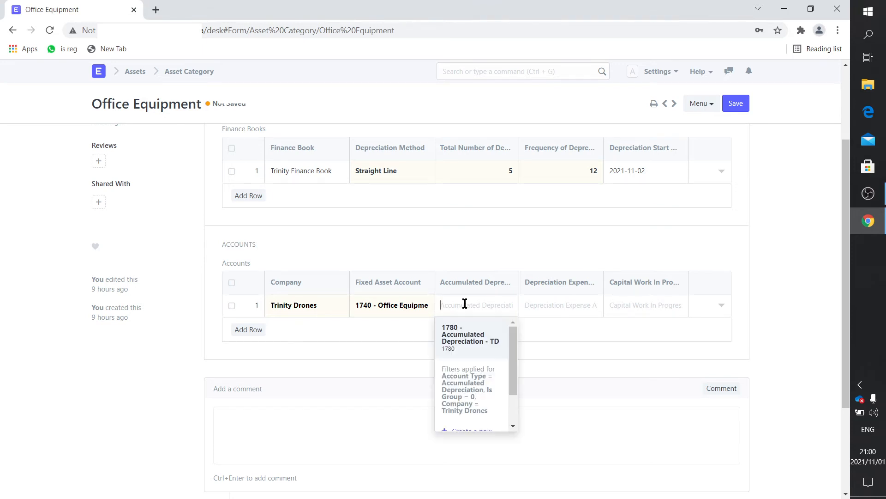
{"action": "left_click", "coordinate": [464, 333]}
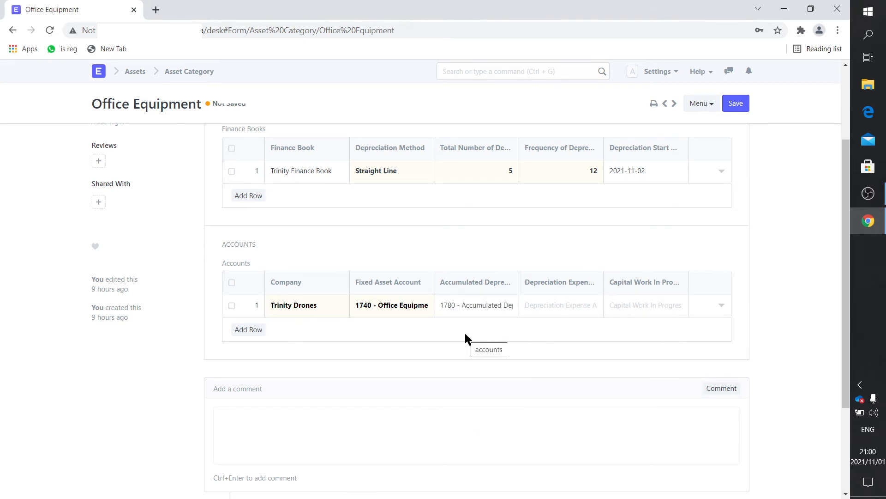
{"action": "left_click", "coordinate": [539, 302]}
{"action": "scroll", "coordinate": [554, 370], "scroll_direction": "down", "scroll_amount": 5}
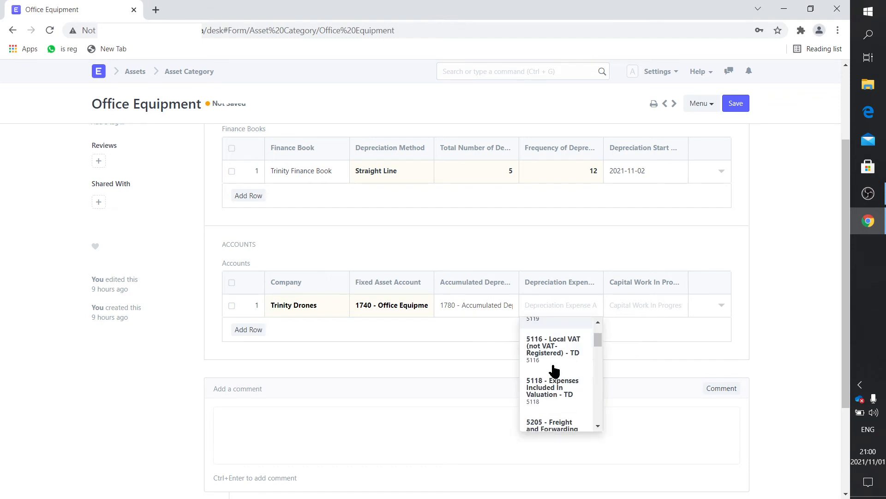
{"action": "scroll", "coordinate": [554, 369], "scroll_direction": "down", "scroll_amount": 3}
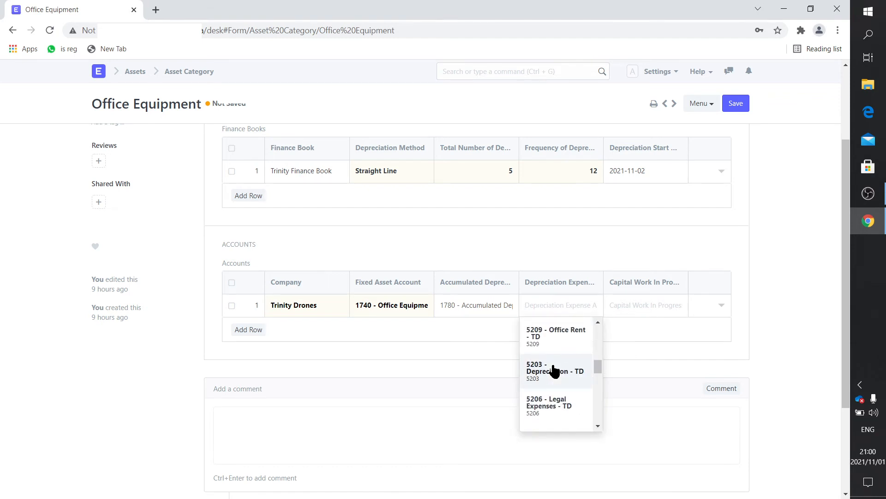
{"action": "left_click", "coordinate": [554, 370]}
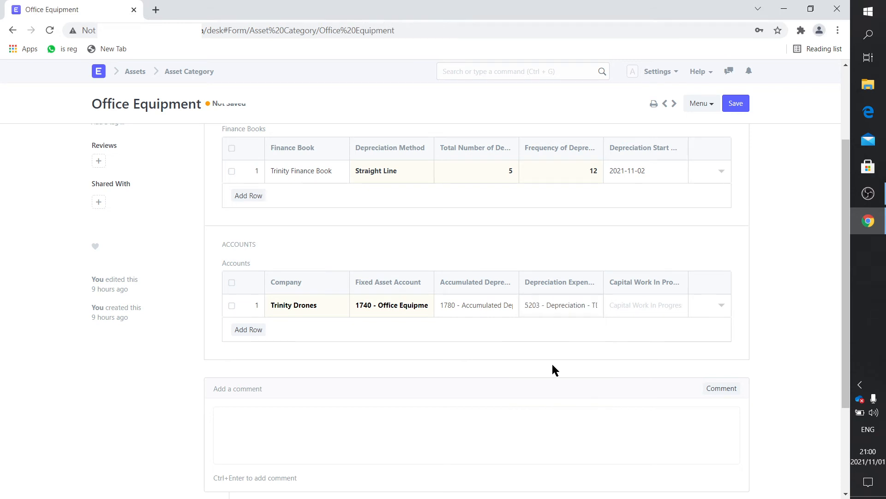
{"action": "left_click", "coordinate": [637, 307]}
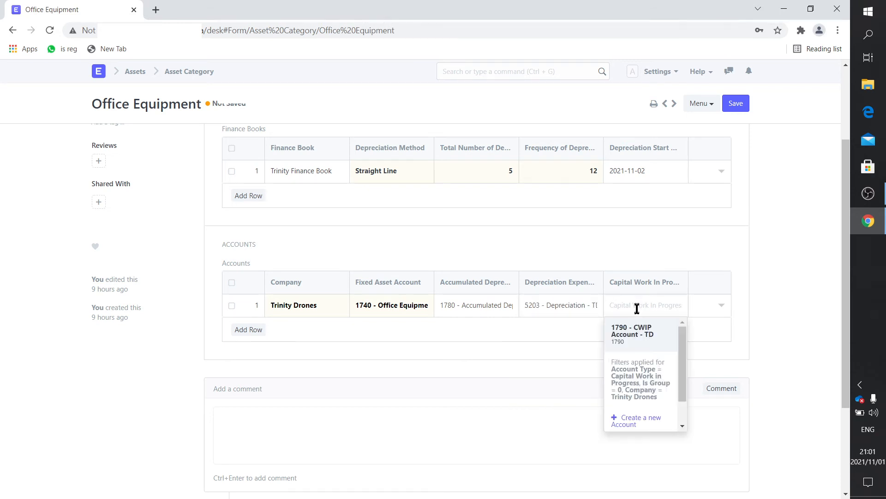
{"action": "left_click", "coordinate": [637, 331]}
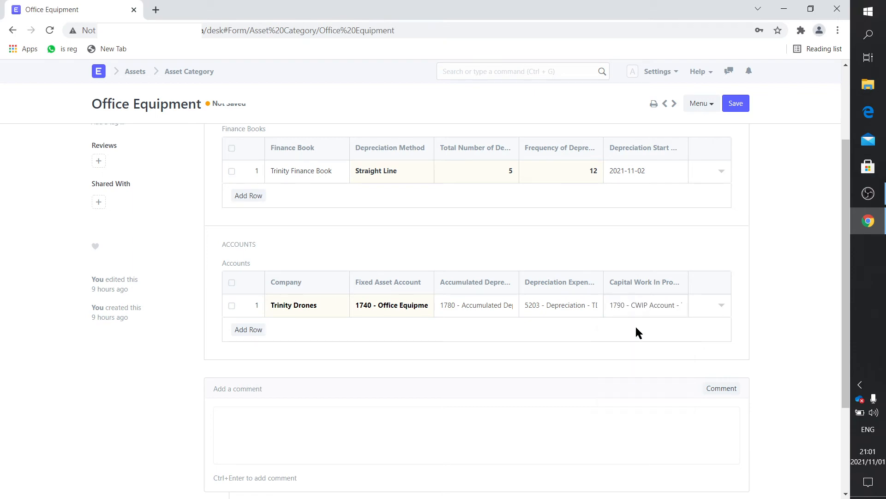
Review the accounts row details and save the Office Equipment asset category
{"action": "left_click", "coordinate": [721, 306]}
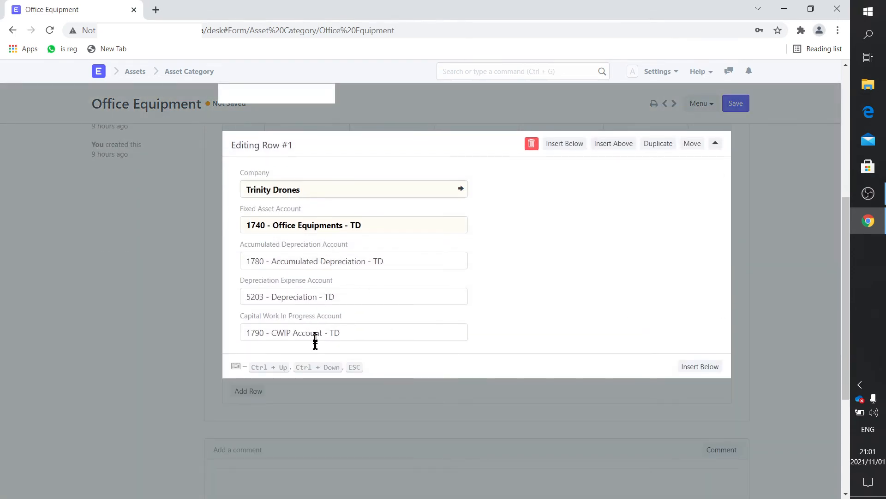
{"action": "left_click", "coordinate": [125, 280]}
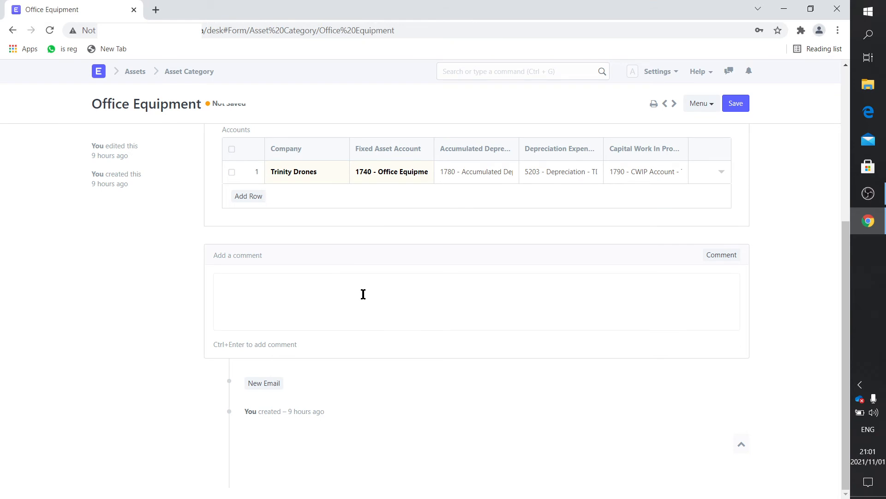
{"action": "scroll", "coordinate": [362, 293], "scroll_direction": "up", "scroll_amount": 5}
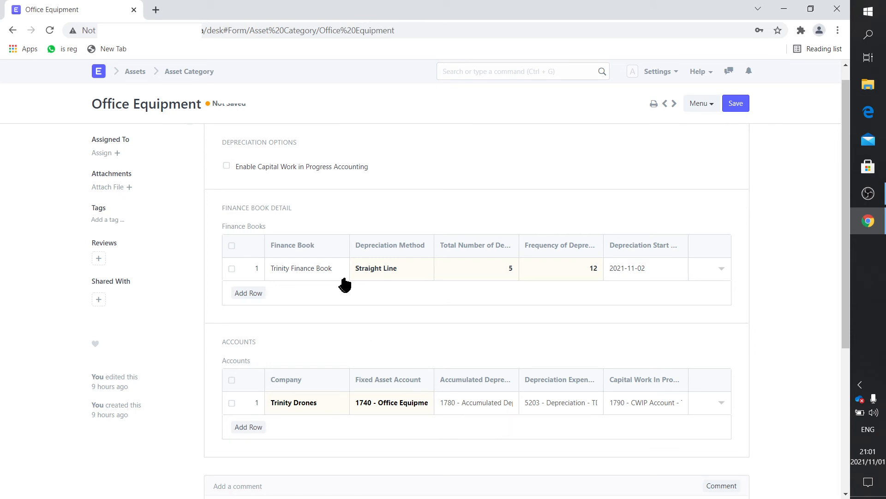
{"action": "scroll", "coordinate": [507, 289], "scroll_direction": "up", "scroll_amount": 1}
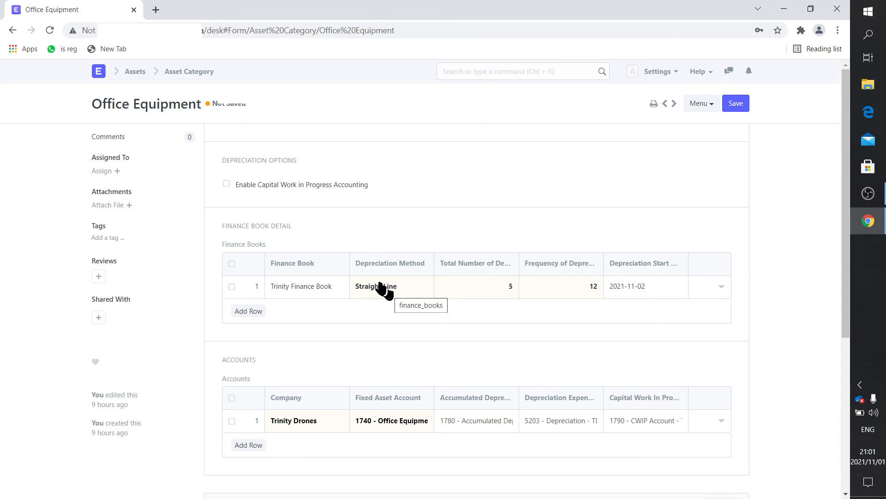
{"action": "left_click", "coordinate": [737, 106]}
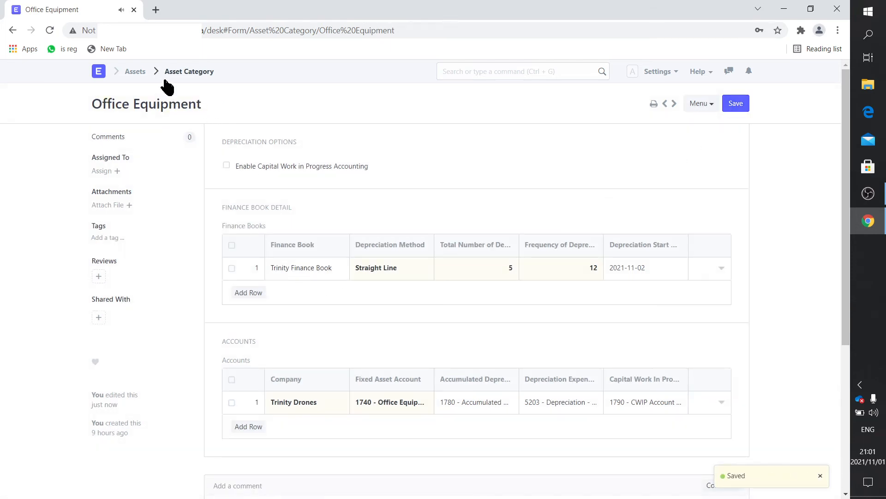
{"action": "left_click", "coordinate": [99, 73]}
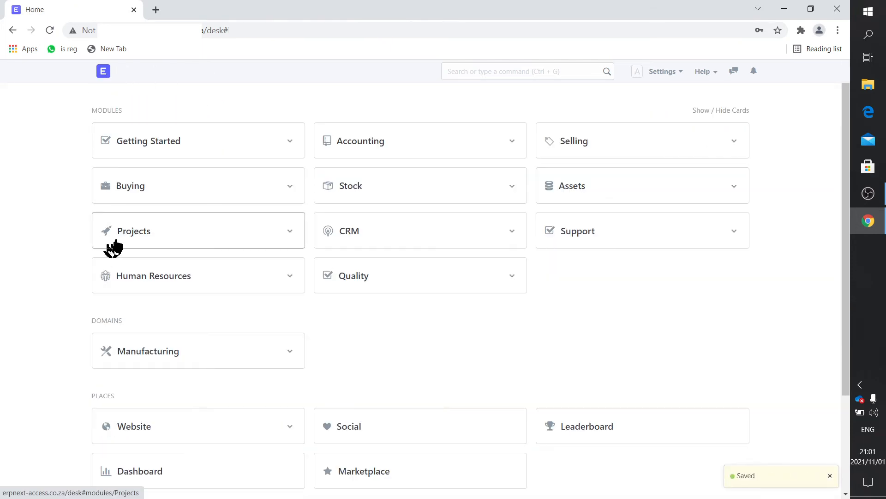
Open the Item list from the Buying module
{"action": "left_click", "coordinate": [131, 189]}
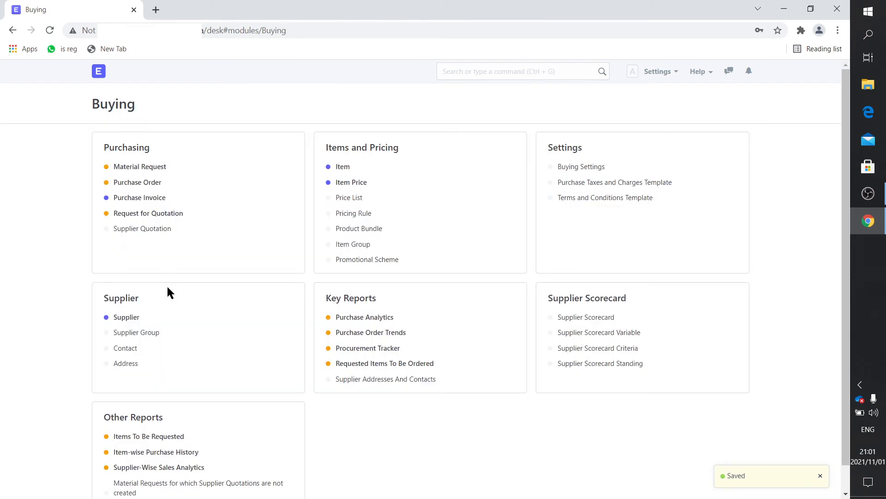
{"action": "left_click", "coordinate": [99, 71]}
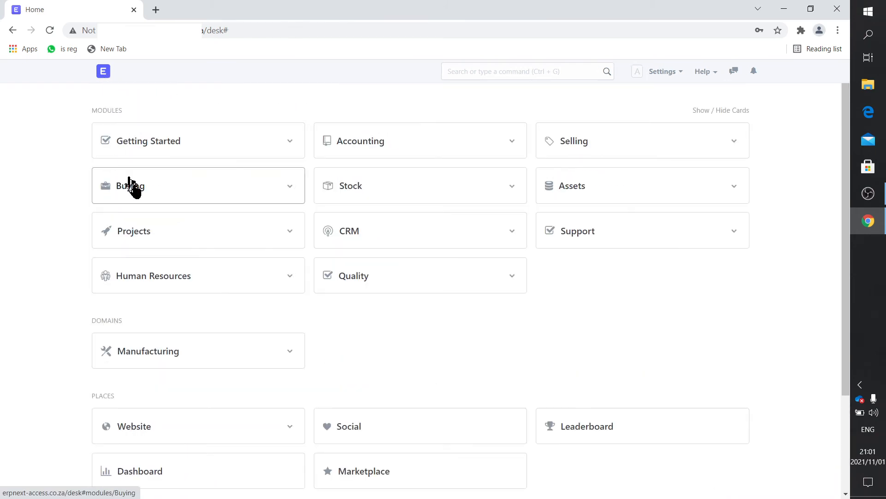
{"action": "left_click", "coordinate": [141, 191]}
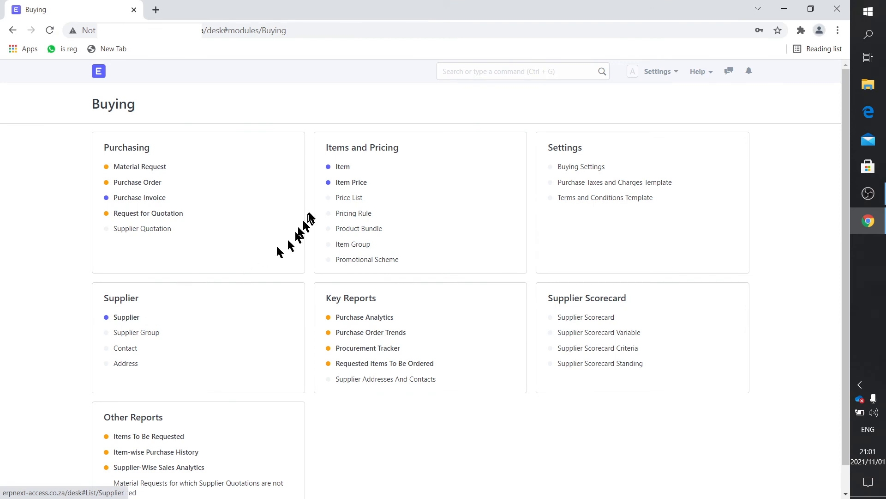
{"action": "left_click", "coordinate": [339, 170]}
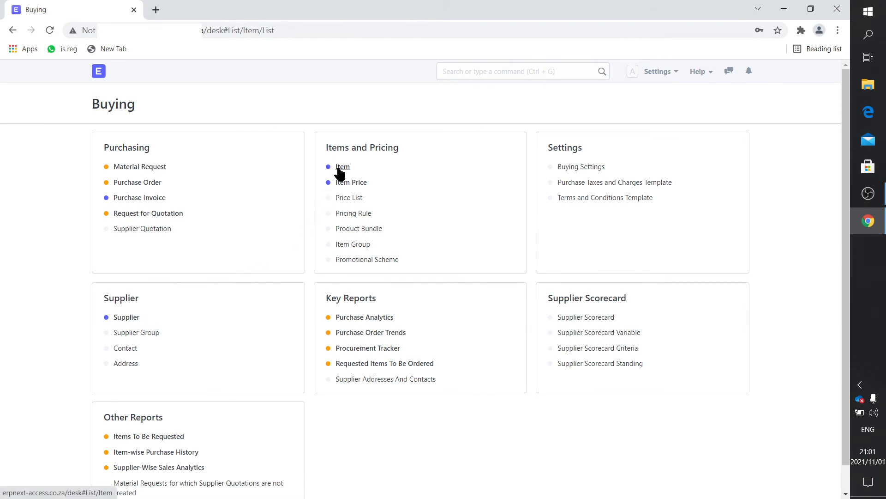
Filter the items by name HP and item group Fixed Assets
{"action": "left_click_drag", "start_coordinate": [453, 140], "coordinate": [369, 138]}
{"action": "type", "text": "HP"}
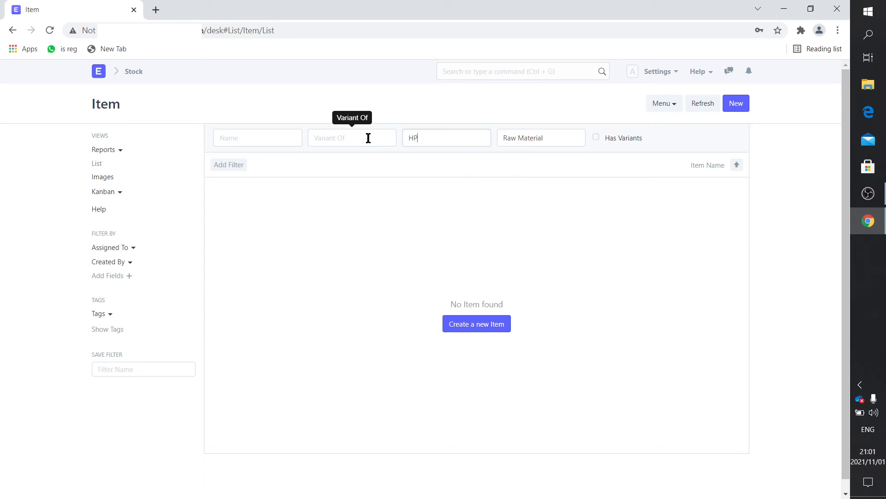
{"action": "left_click_drag", "start_coordinate": [564, 135], "coordinate": [469, 139]}
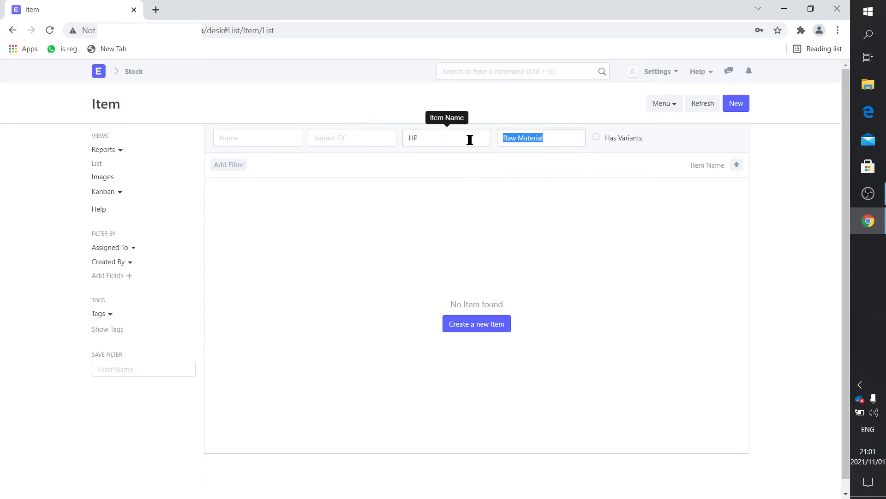
{"action": "key", "text": "BackSpace"}
{"action": "type", "text": "fix"}
{"action": "left_click", "coordinate": [568, 164]}
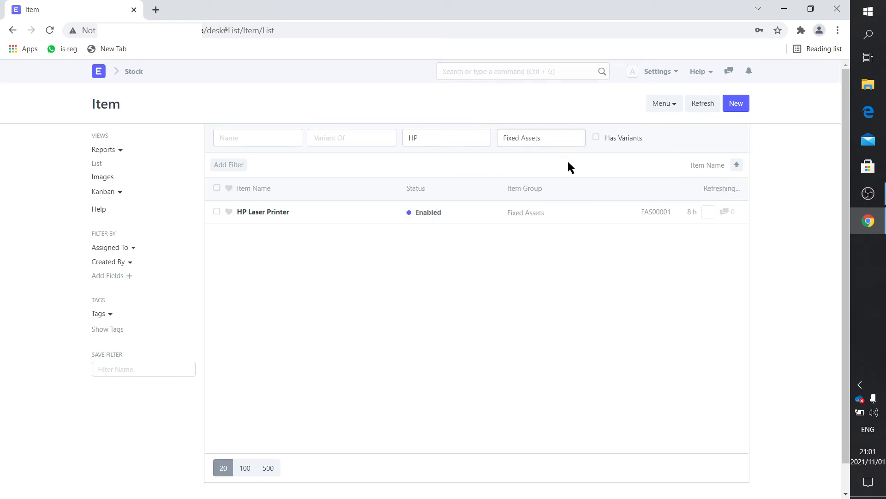
Open the HP Laser Printer item and review its settings
{"action": "left_click", "coordinate": [272, 213]}
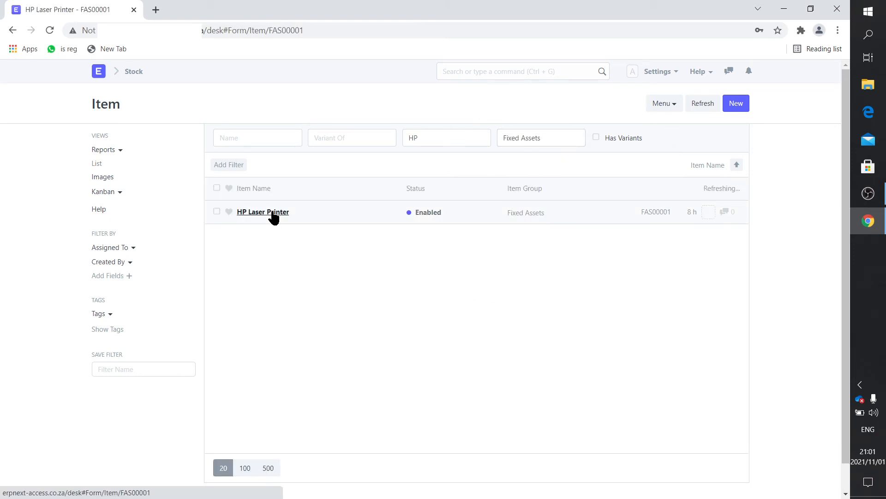
{"action": "scroll", "coordinate": [552, 328], "scroll_direction": "down", "scroll_amount": 10}
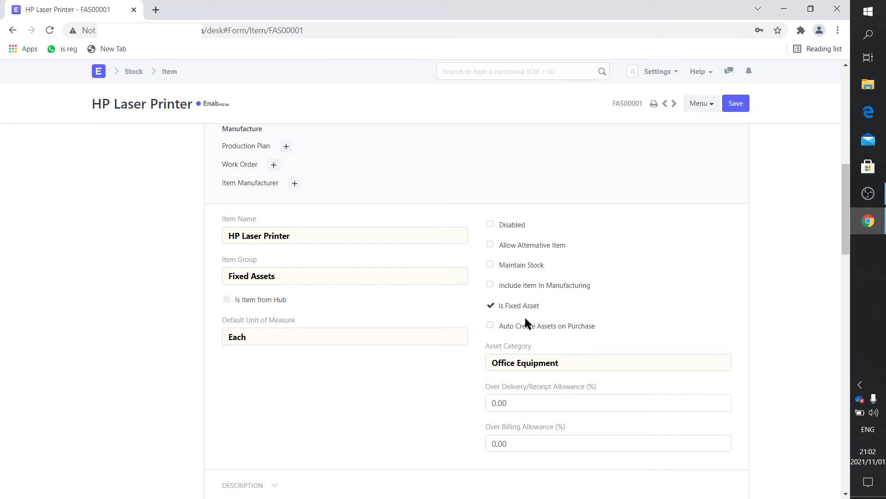
{"action": "scroll", "coordinate": [525, 319], "scroll_direction": "down", "scroll_amount": 3}
{"action": "scroll", "coordinate": [530, 304], "scroll_direction": "down", "scroll_amount": 4}
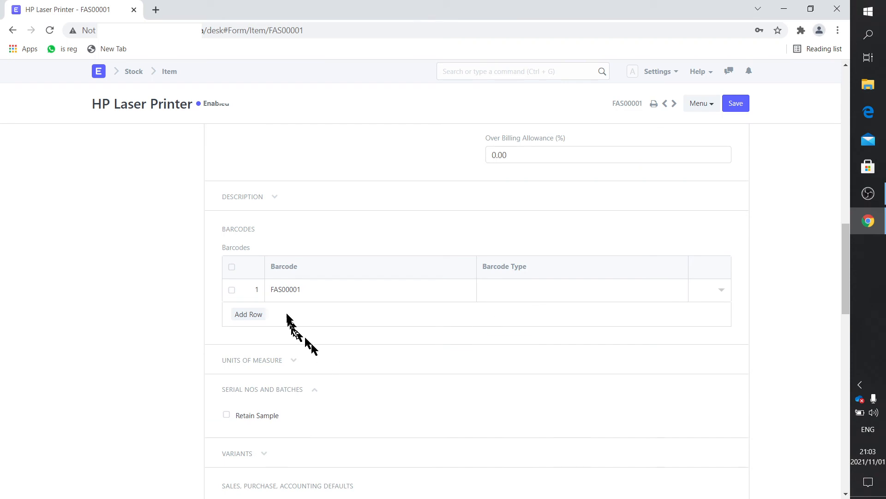
{"action": "scroll", "coordinate": [319, 369], "scroll_direction": "down", "scroll_amount": 4}
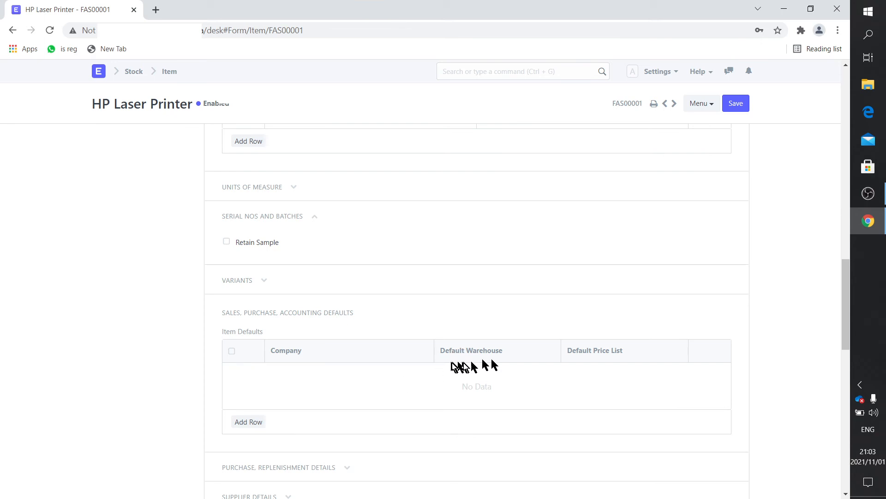
{"action": "scroll", "coordinate": [477, 384], "scroll_direction": "down", "scroll_amount": 4}
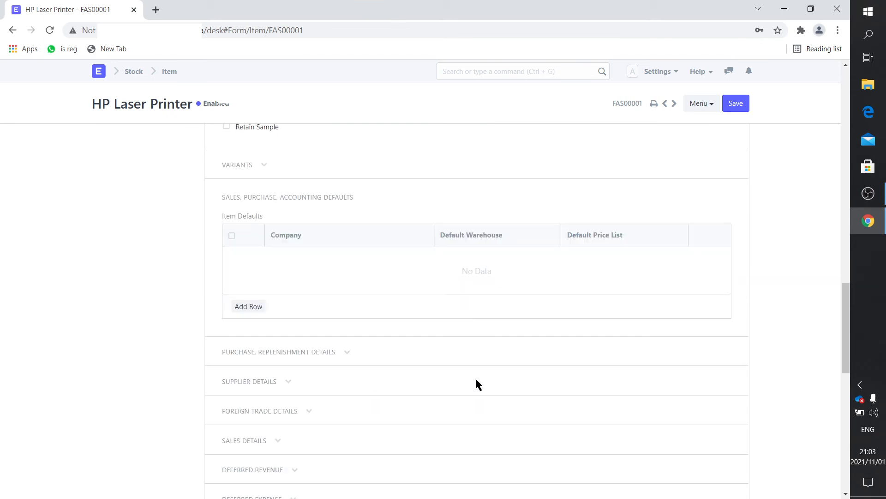
{"action": "scroll", "coordinate": [478, 386], "scroll_direction": "down", "scroll_amount": 1}
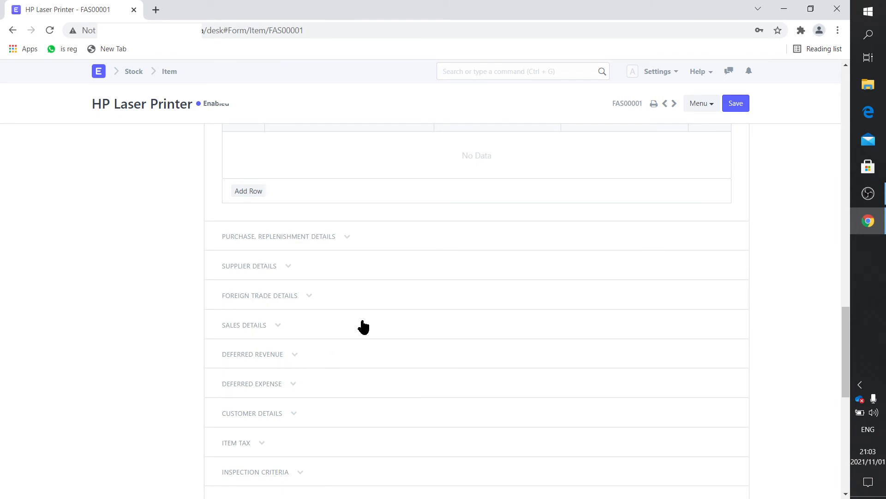
{"action": "scroll", "coordinate": [363, 327], "scroll_direction": "up", "scroll_amount": 6}
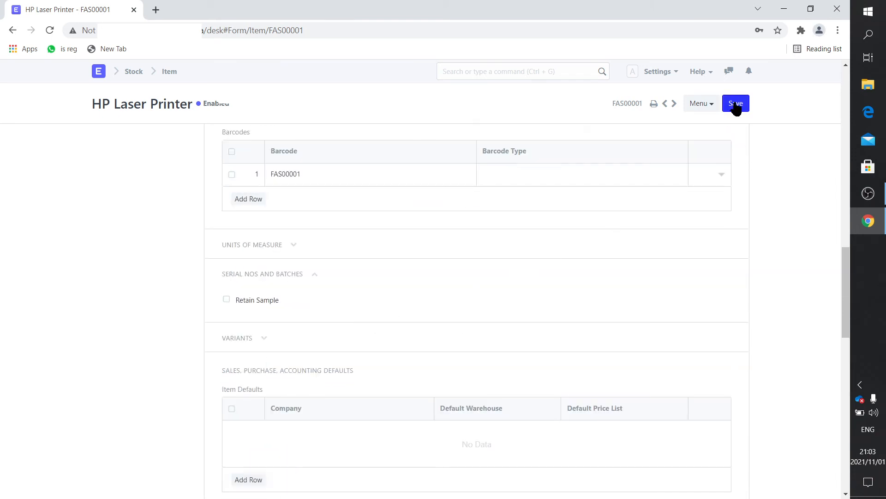
{"action": "scroll", "coordinate": [697, 159], "scroll_direction": "up", "scroll_amount": 11}
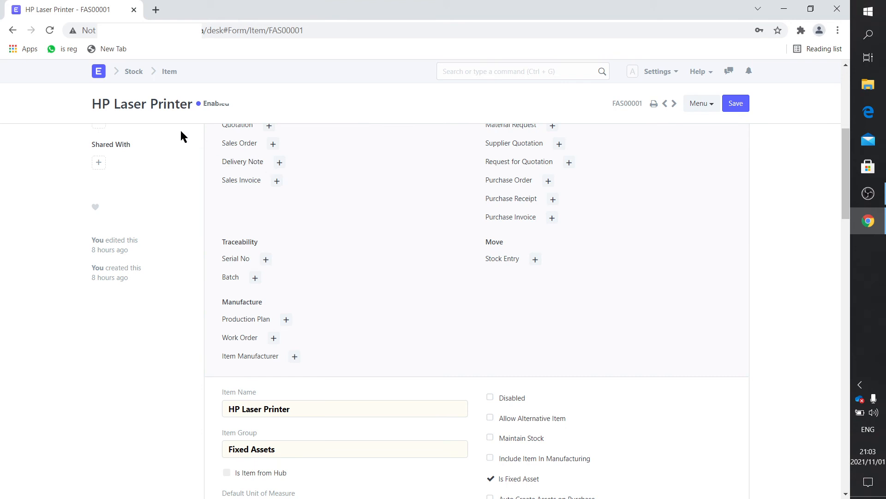
Start a new purchase invoice from the Buying module's Purchase Invoice list
{"action": "left_click", "coordinate": [99, 71]}
{"action": "left_click", "coordinate": [123, 181]}
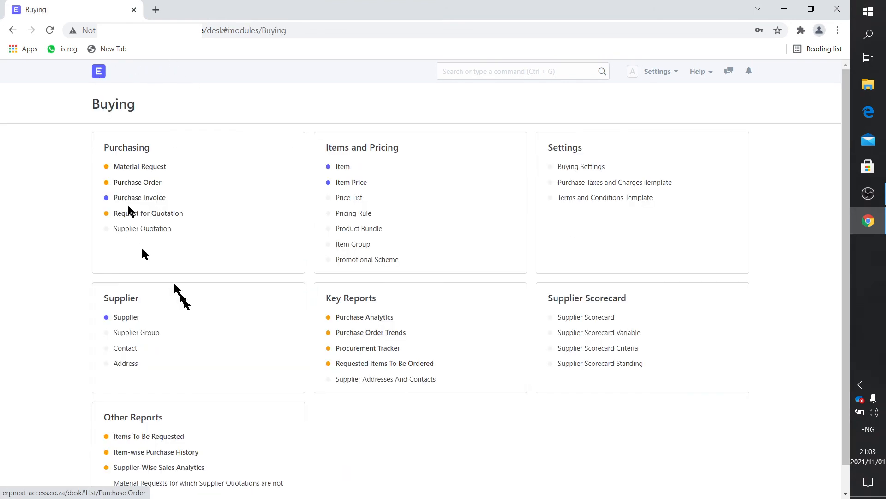
{"action": "left_click", "coordinate": [139, 198]}
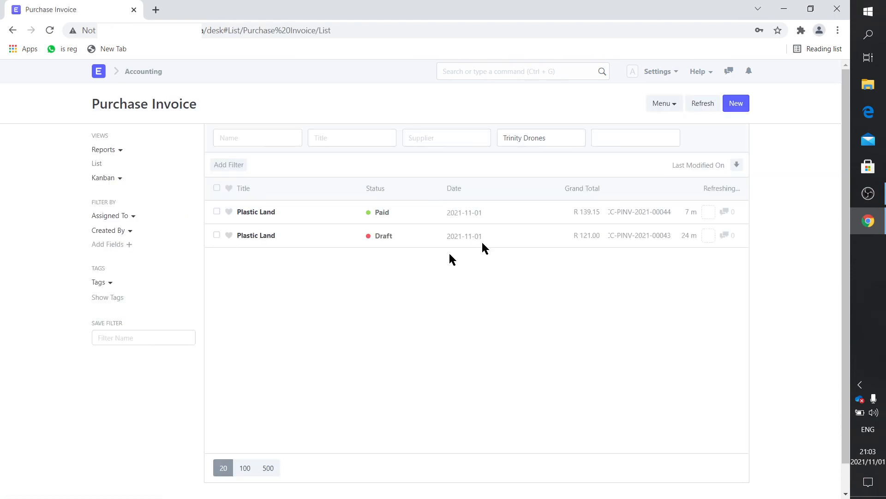
{"action": "left_click", "coordinate": [736, 103]}
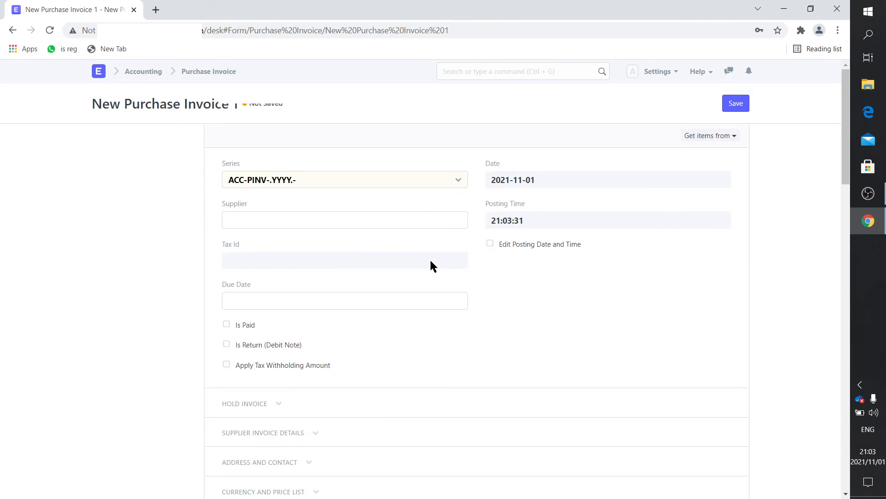
Set the invoice's supplier to Micro Robotics
{"action": "left_click", "coordinate": [264, 220]}
{"action": "type", "text": "Miro"}
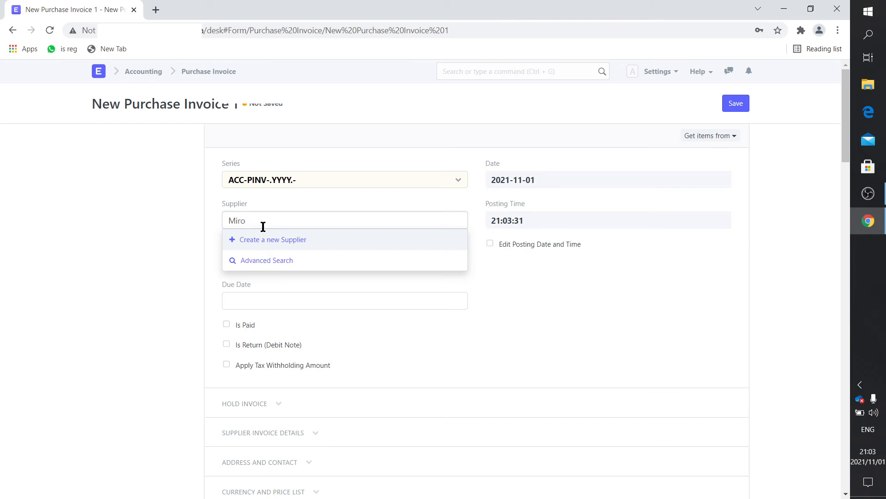
{"action": "key", "text": "BackSpace"}
{"action": "key", "text": "BackSpace"}
{"action": "key", "text": "BackSpace"}
{"action": "type", "text": "cro"}
{"action": "key", "text": "BackSpace"}
{"action": "key", "text": "BackSpace"}
{"action": "key", "text": "BackSpace"}
{"action": "type", "text": "icr"}
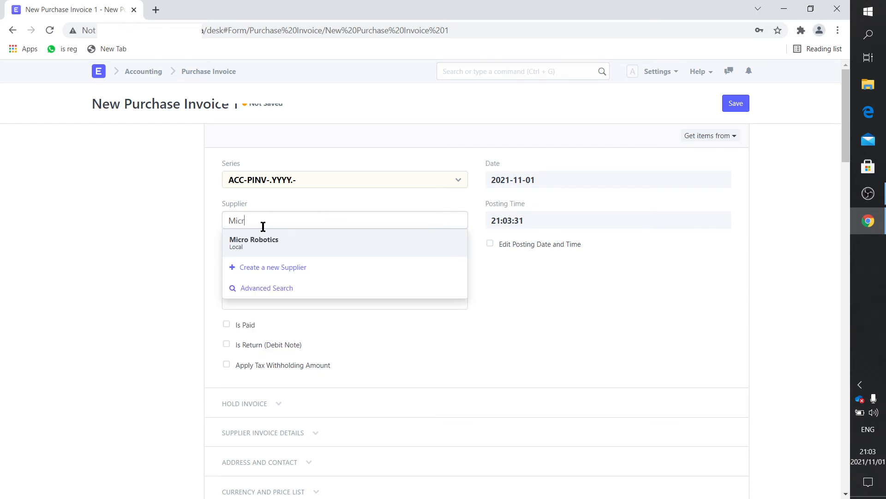
{"action": "left_click", "coordinate": [275, 243]}
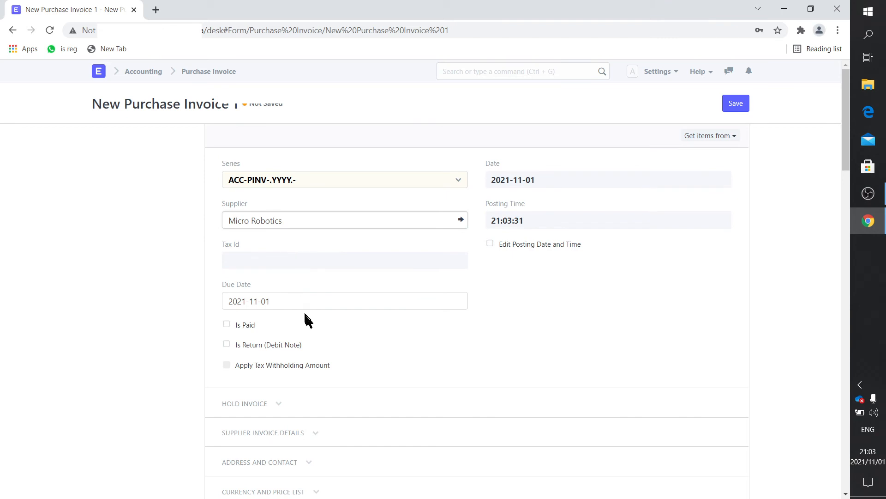
Fill in the supplier invoice number and set the supplier invoice date to 2021-11-01
{"action": "scroll", "coordinate": [323, 345], "scroll_direction": "down", "scroll_amount": 2}
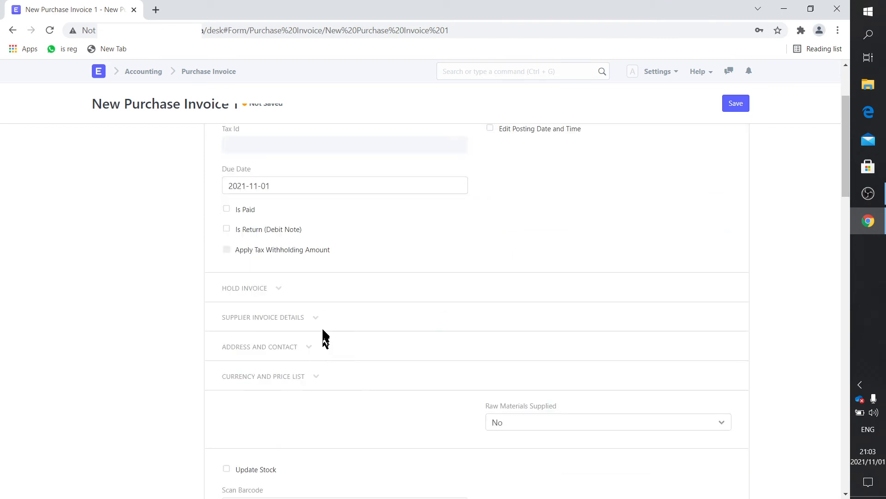
{"action": "left_click", "coordinate": [310, 318]}
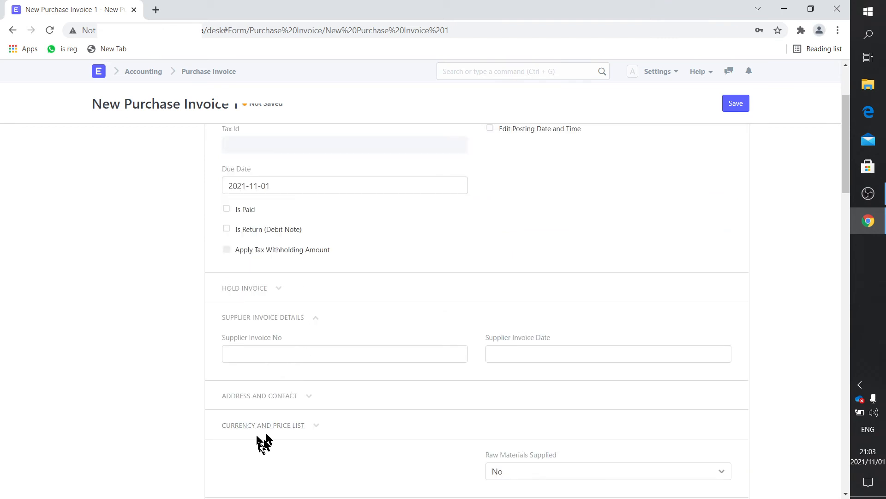
{"action": "left_click", "coordinate": [262, 356]}
{"action": "type", "text": "678678678"}
{"action": "left_click", "coordinate": [526, 353]}
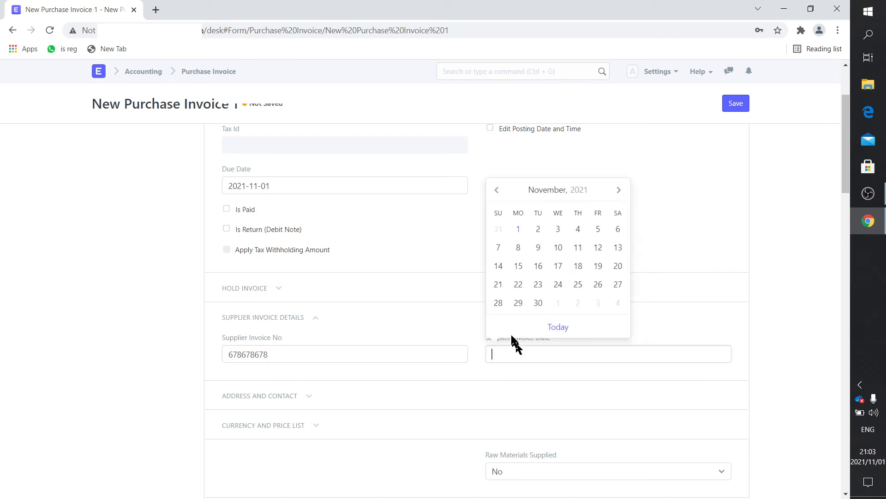
{"action": "left_click", "coordinate": [521, 230]}
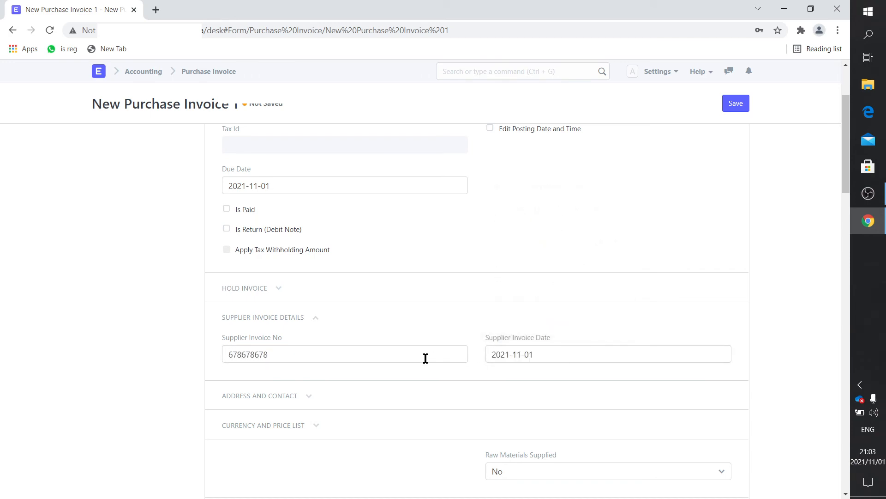
{"action": "scroll", "coordinate": [425, 358], "scroll_direction": "down", "scroll_amount": 5}
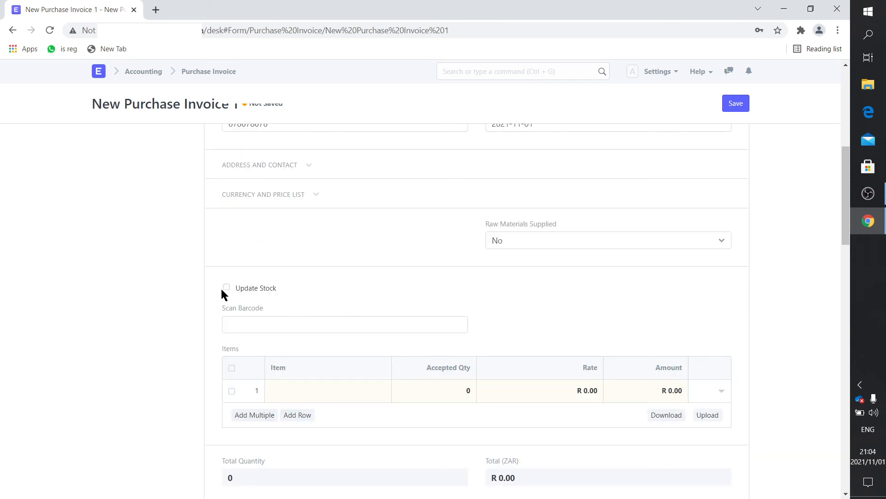
Add the HP Laser Printer (FAS00001) as the invoice's first item
{"action": "left_click", "coordinate": [293, 393]}
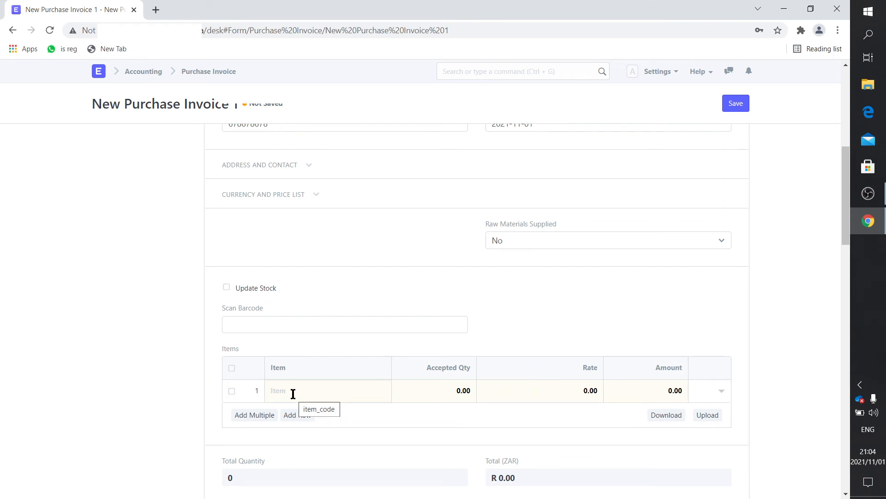
{"action": "type", "text": "HP"}
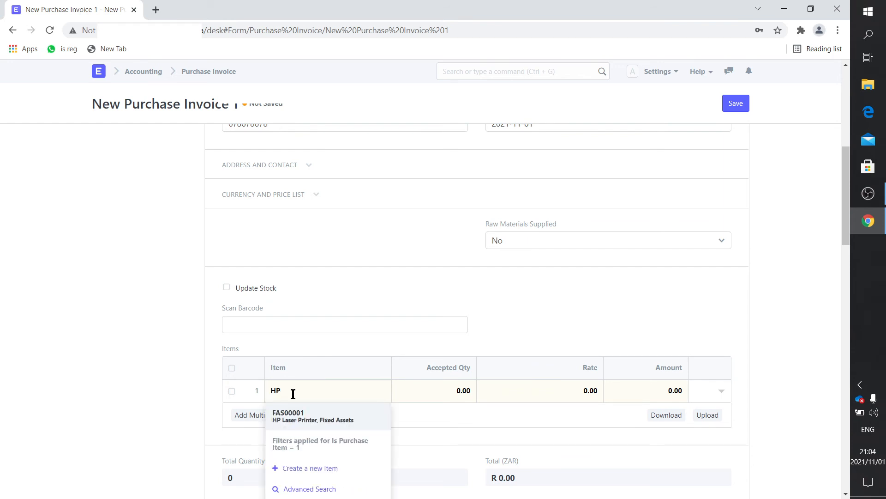
{"action": "left_click", "coordinate": [314, 412]}
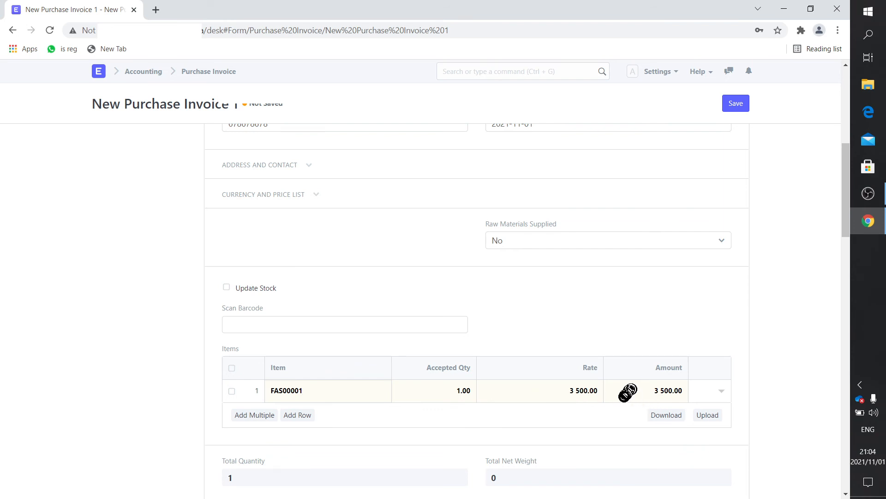
Review the item row's R 3 500 amount and 1740 Office Equipments account, then save the invoice
{"action": "left_click", "coordinate": [719, 393]}
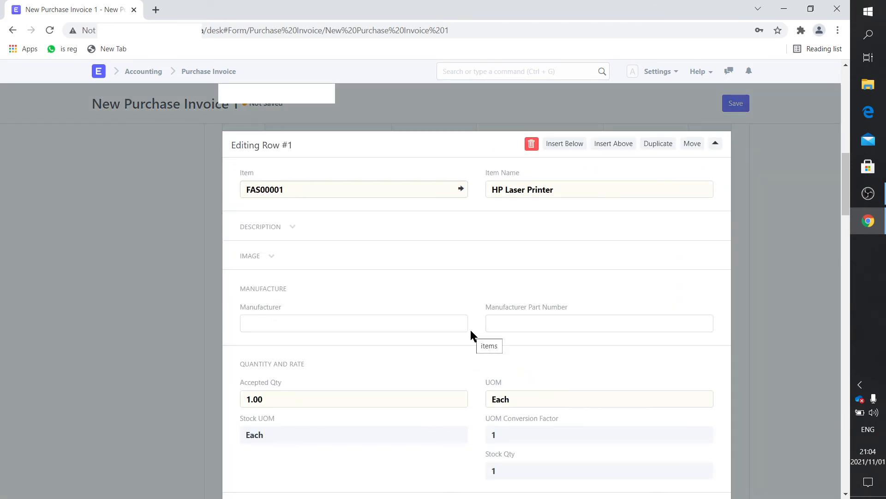
{"action": "scroll", "coordinate": [375, 278], "scroll_direction": "down", "scroll_amount": 4}
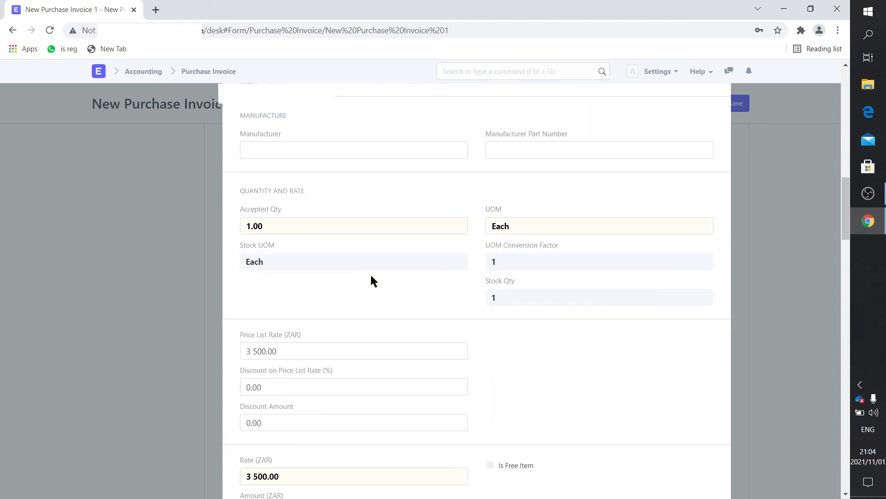
{"action": "scroll", "coordinate": [372, 280], "scroll_direction": "down", "scroll_amount": 5}
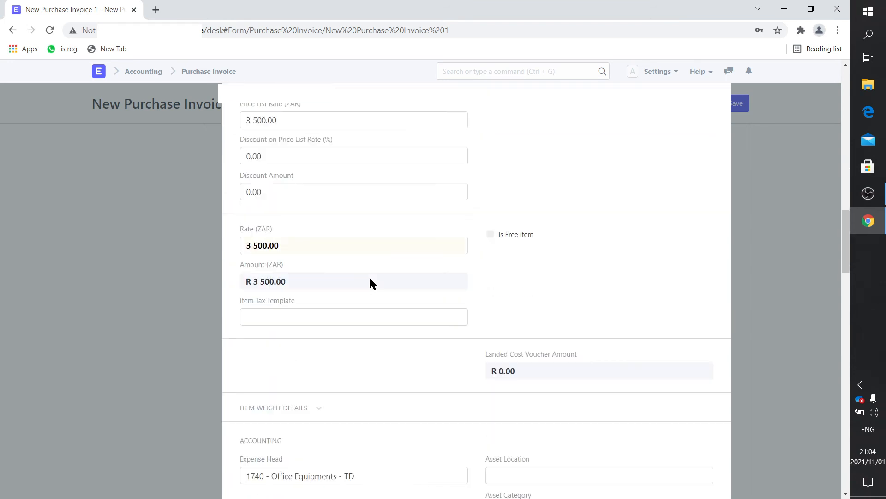
{"action": "scroll", "coordinate": [369, 276], "scroll_direction": "down", "scroll_amount": 1}
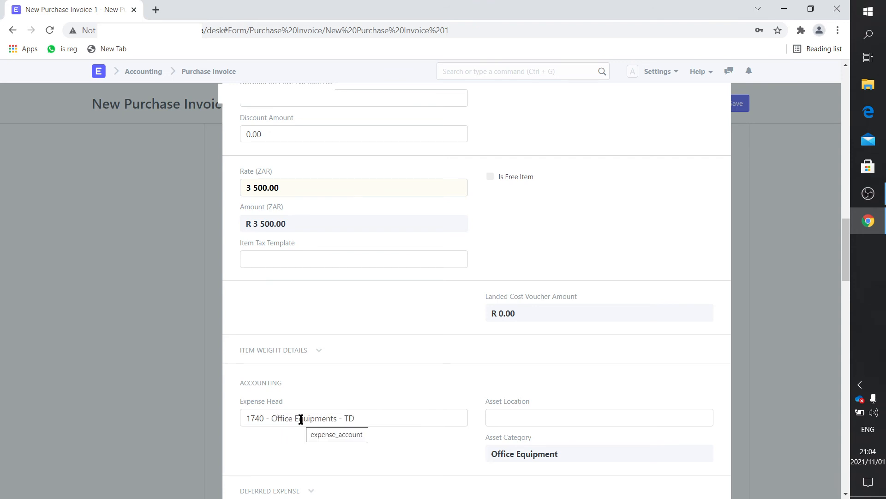
{"action": "scroll", "coordinate": [301, 418], "scroll_direction": "down", "scroll_amount": 5}
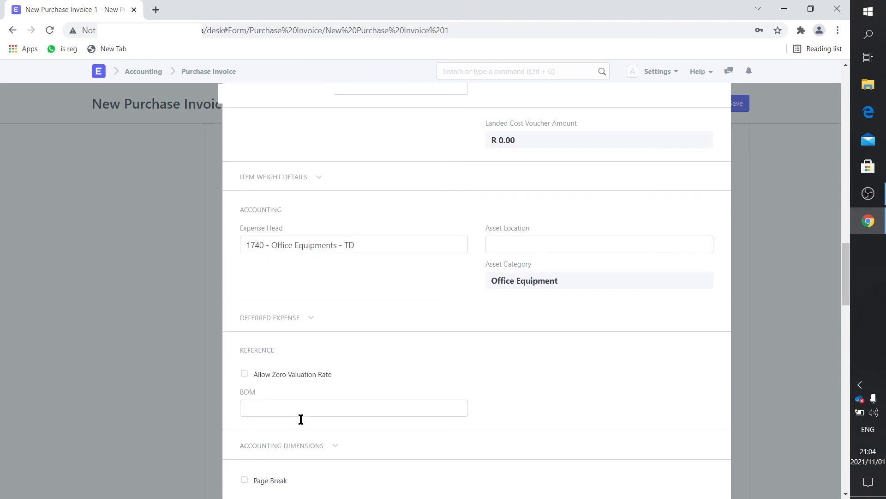
{"action": "left_click", "coordinate": [174, 262]}
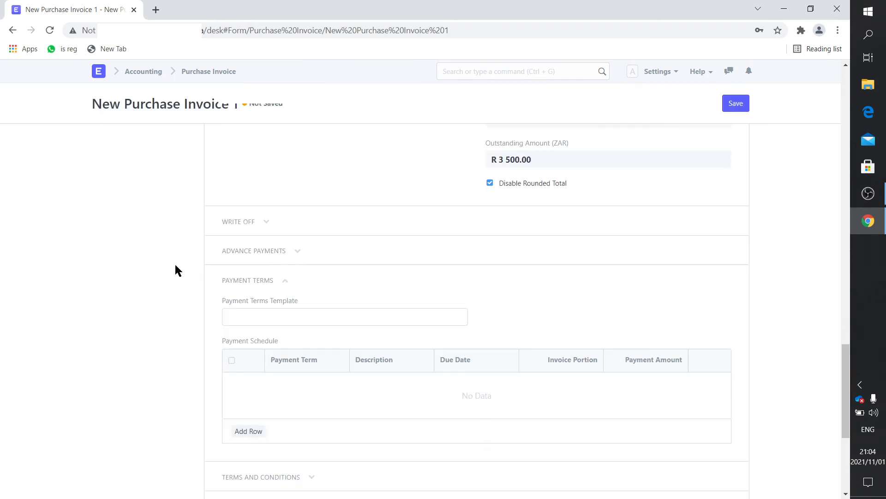
{"action": "scroll", "coordinate": [562, 266], "scroll_direction": "up", "scroll_amount": 7}
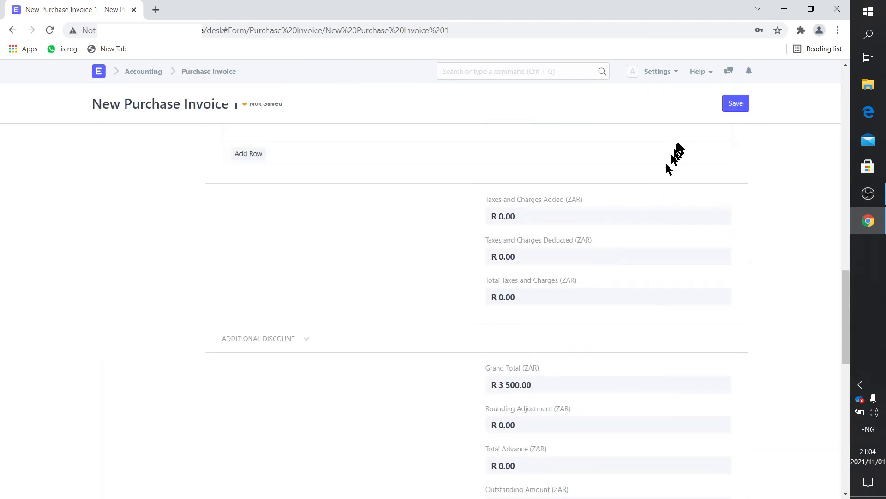
{"action": "left_click", "coordinate": [733, 106]}
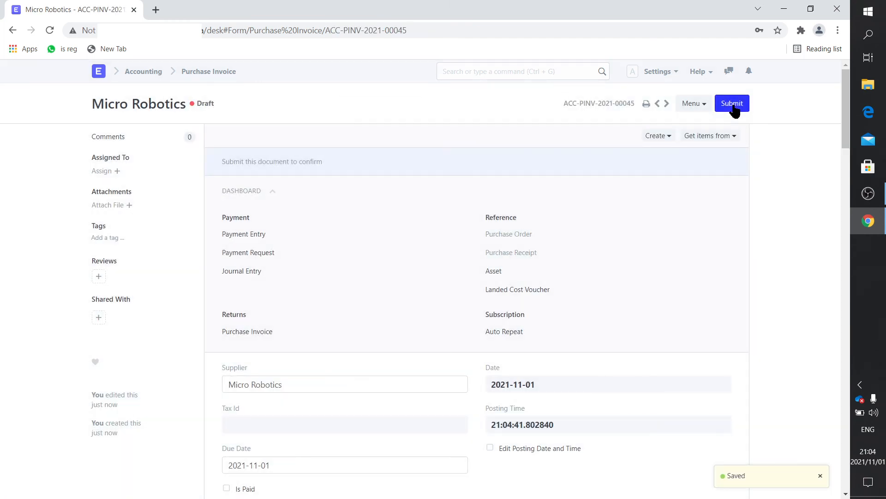
Submit invoice ACC-PINV-2021-00045, reopen it, and create a Payment entry from it
{"action": "left_click", "coordinate": [733, 105]}
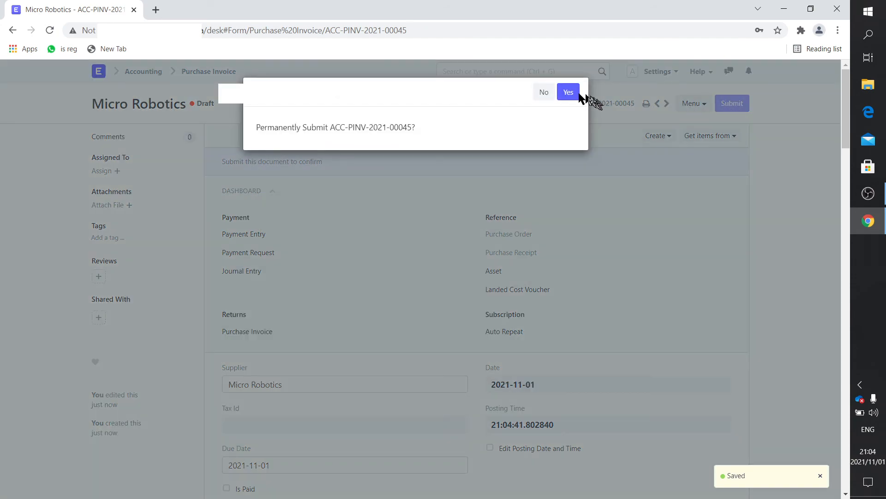
{"action": "left_click", "coordinate": [571, 90]}
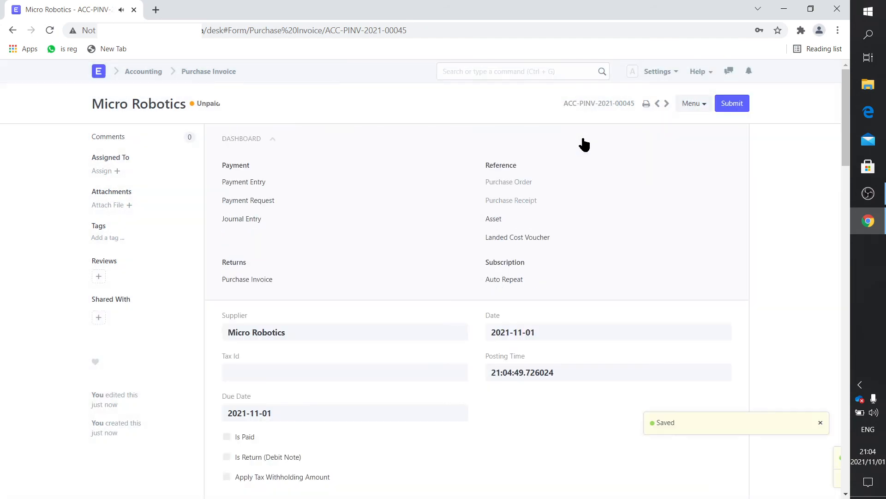
{"action": "left_click", "coordinate": [194, 73]}
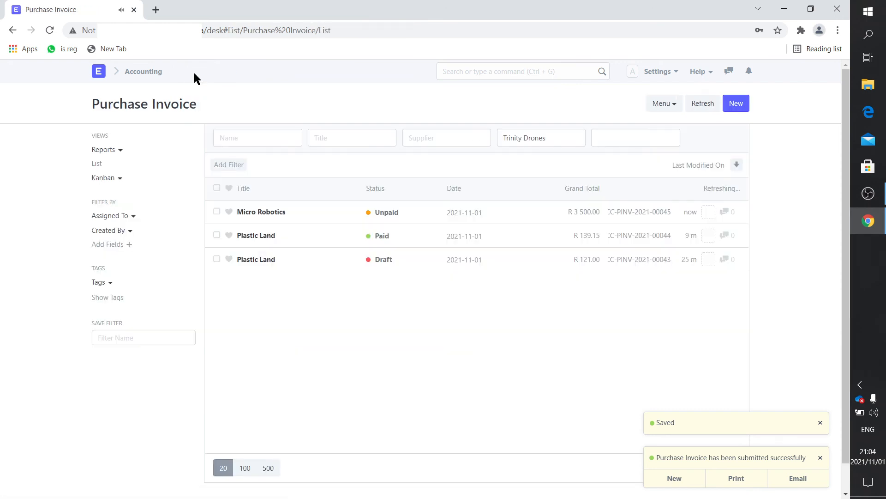
{"action": "left_click", "coordinate": [259, 214]}
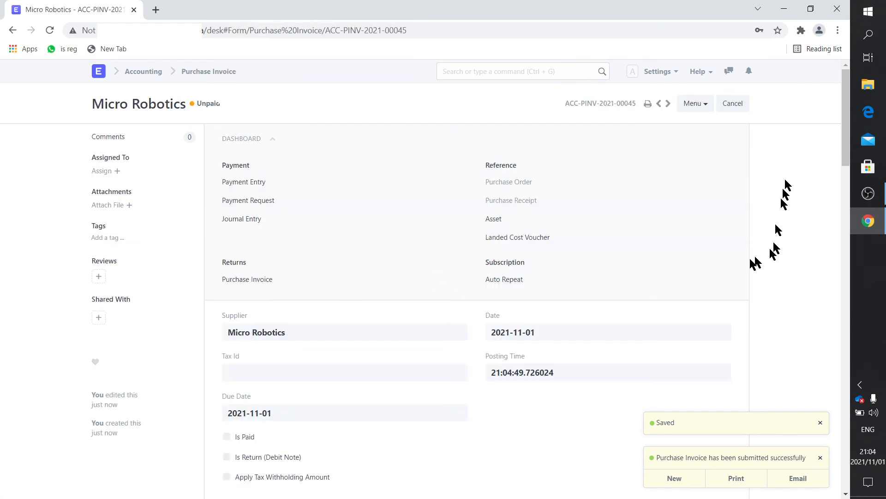
{"action": "left_click", "coordinate": [731, 137]}
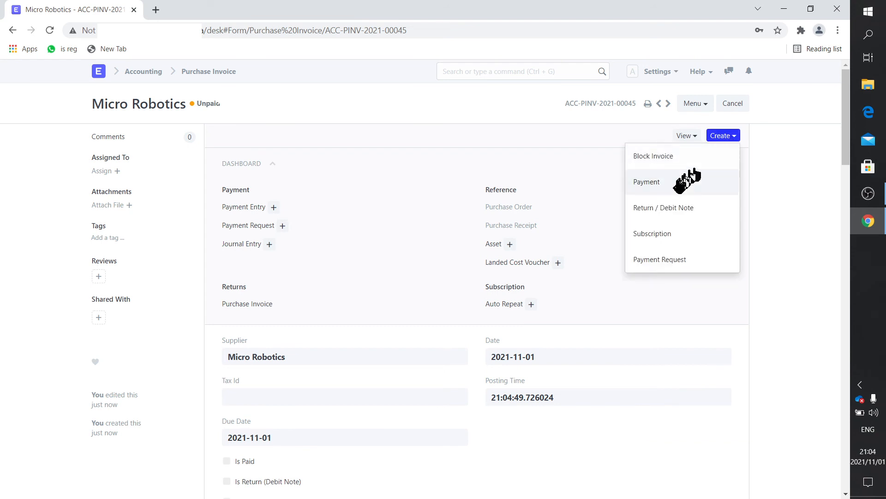
{"action": "left_click", "coordinate": [685, 182]}
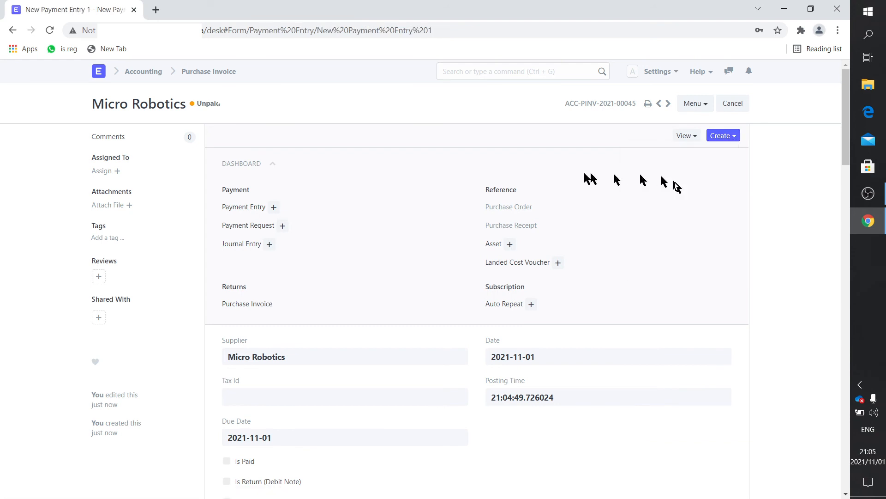
Set the payment mode to Cash with reference Cash2 dated 1 November 2021
{"action": "left_click", "coordinate": [521, 216]}
{"action": "type", "text": "C"}
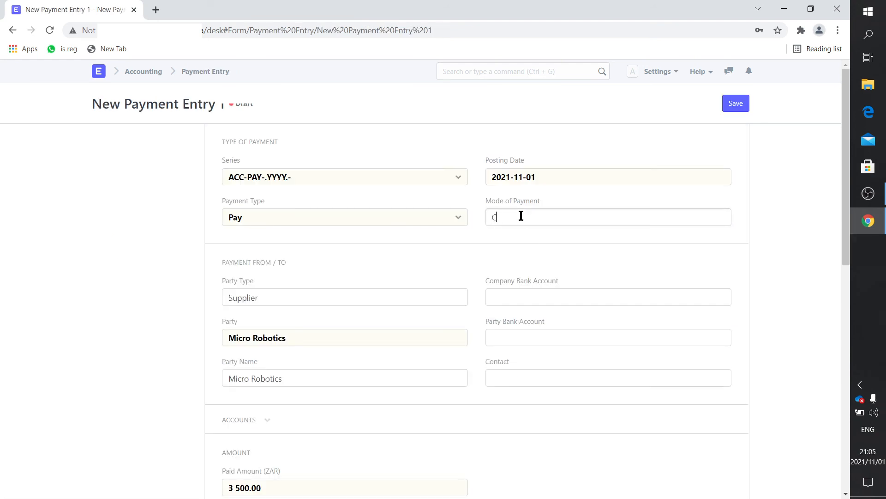
{"action": "type", "text": "as"}
{"action": "left_click", "coordinate": [521, 237]}
{"action": "scroll", "coordinate": [486, 309], "scroll_direction": "down", "scroll_amount": 8}
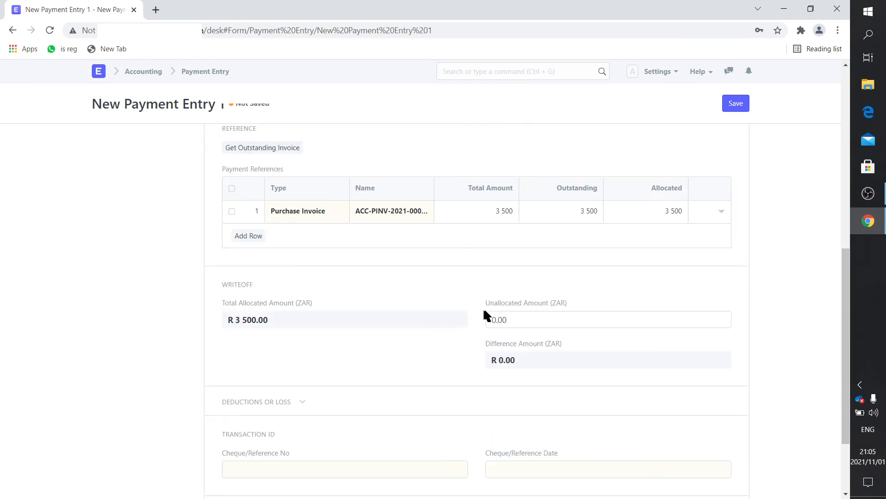
{"action": "scroll", "coordinate": [486, 314], "scroll_direction": "down", "scroll_amount": 2}
{"action": "left_click", "coordinate": [310, 369]}
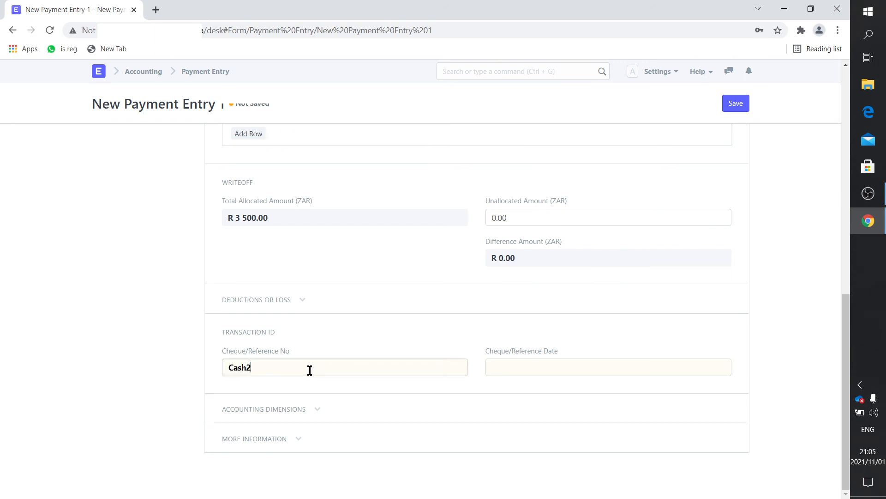
{"action": "left_click", "coordinate": [530, 363]}
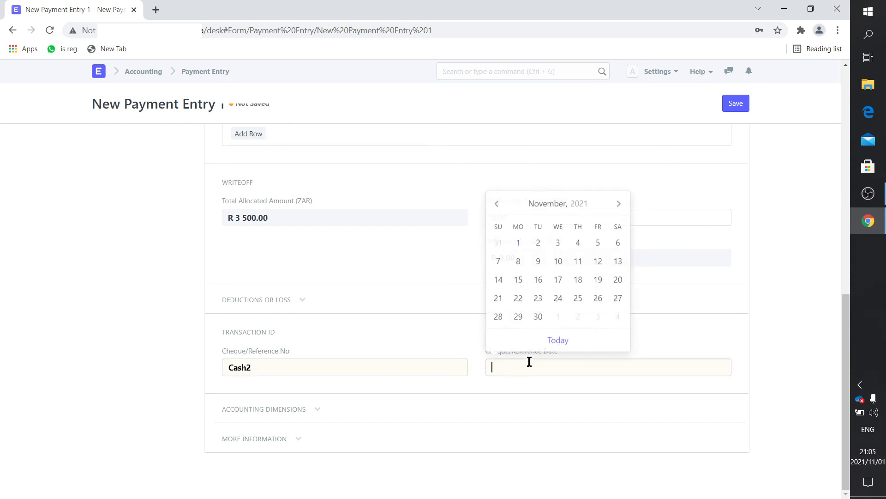
{"action": "left_click", "coordinate": [517, 243]}
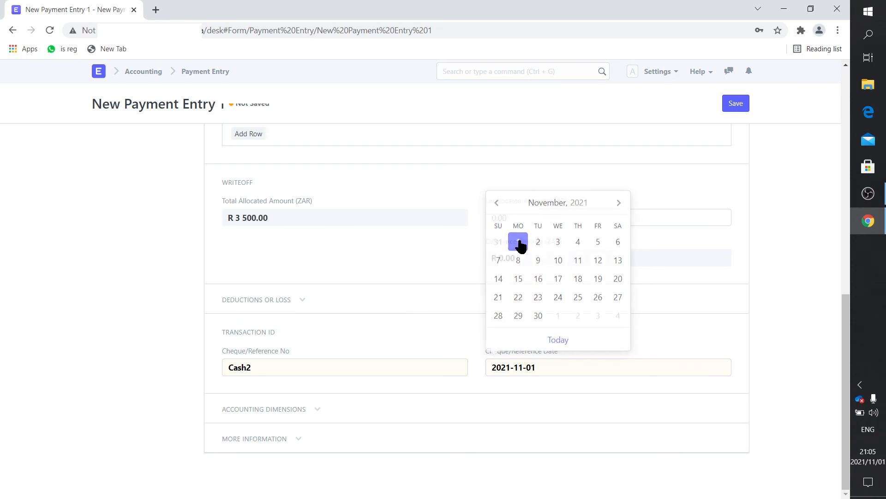
Save and submit the R 3 500 payment entry ACC-PAY-2021-00042
{"action": "left_click", "coordinate": [737, 105]}
{"action": "left_click", "coordinate": [736, 105]}
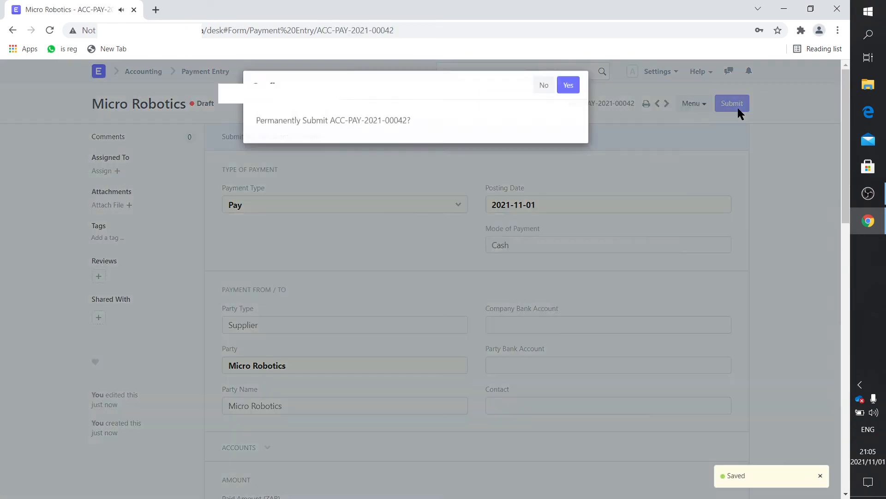
{"action": "left_click", "coordinate": [566, 88]}
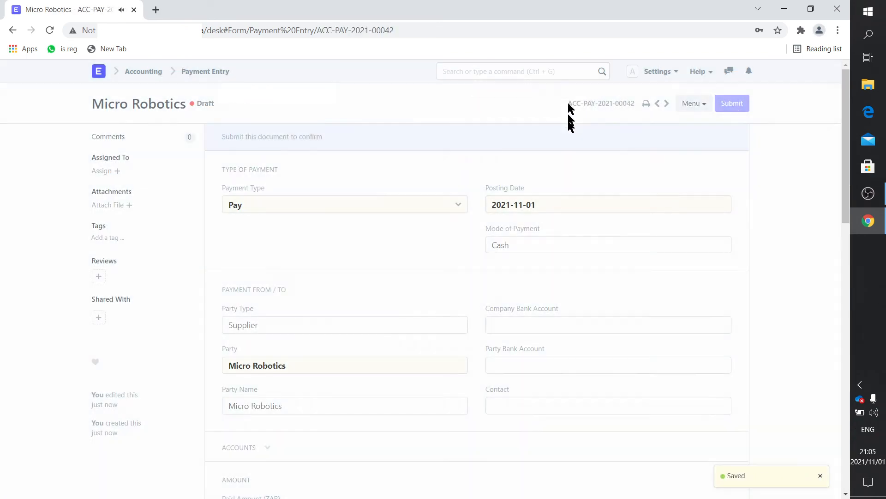
{"action": "left_click", "coordinate": [94, 73]}
{"action": "left_click", "coordinate": [128, 189]}
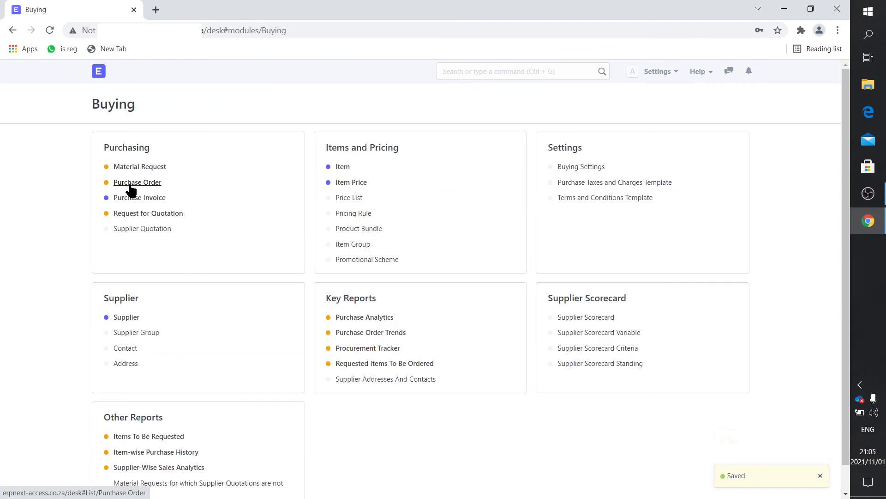
Check that the Micro Robotics invoice shows Paid in the purchase invoice list, then go to Accounting
{"action": "left_click", "coordinate": [135, 197]}
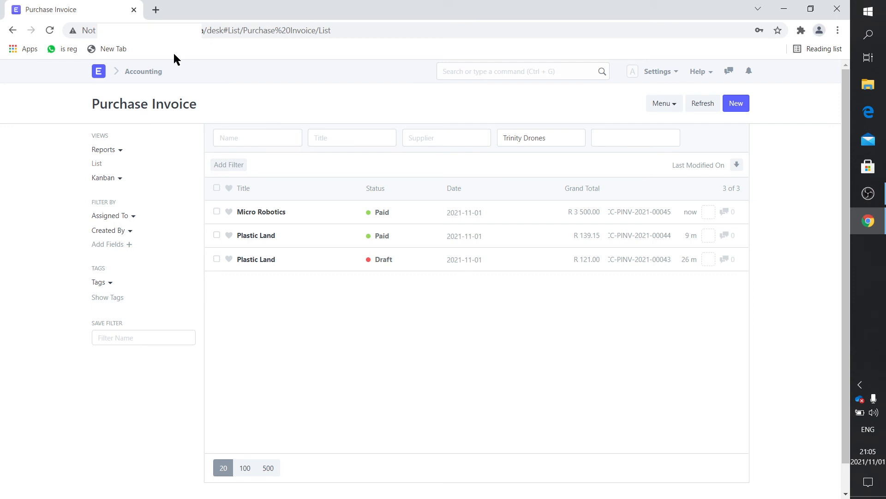
{"action": "left_click", "coordinate": [135, 72]}
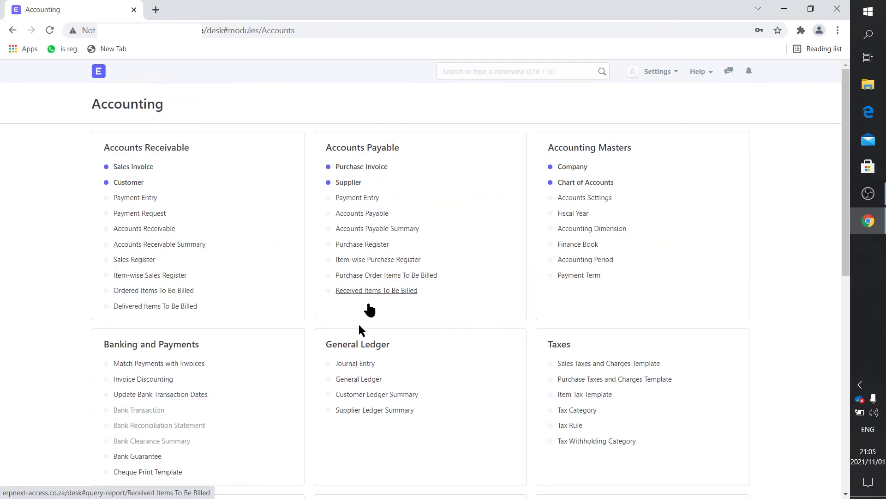
Refresh the General Ledger and review its columns showing the Micro Robotics invoice and cash payment entries
{"action": "left_click", "coordinate": [363, 380]}
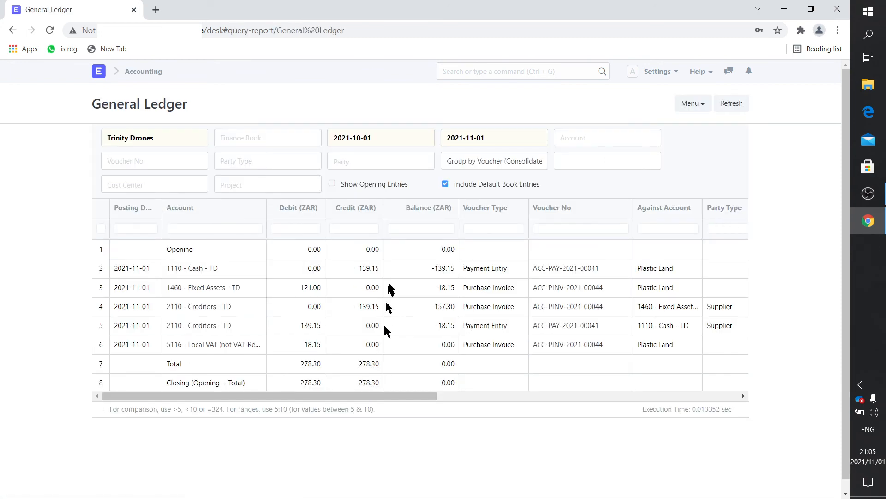
{"action": "left_click", "coordinate": [738, 103]}
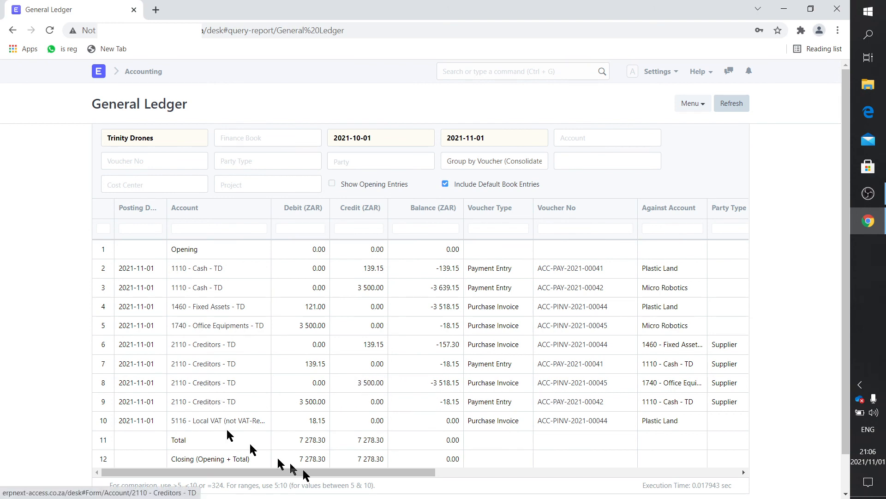
{"action": "left_click_drag", "start_coordinate": [356, 475], "coordinate": [493, 471]}
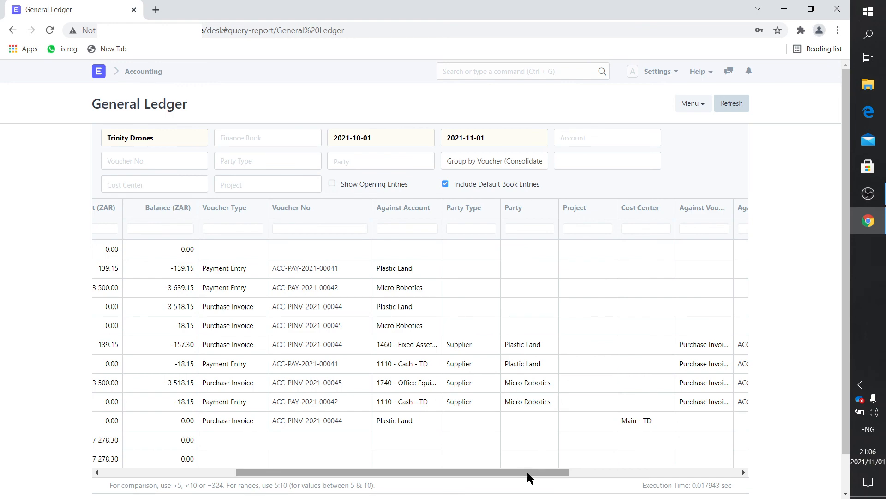
{"action": "left_click_drag", "start_coordinate": [528, 474], "coordinate": [276, 460]}
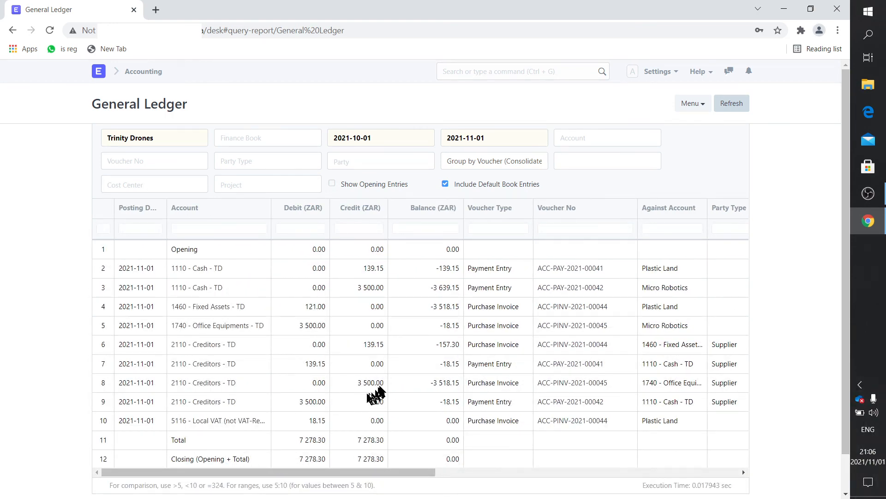
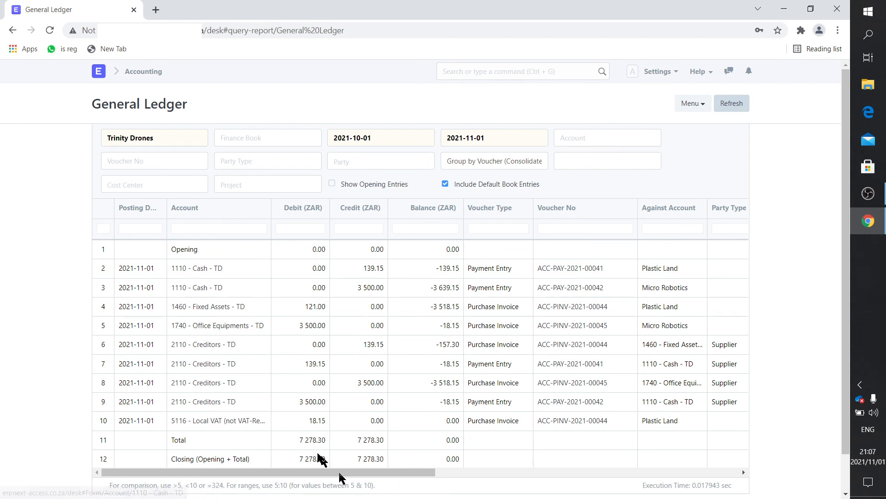
Go from the General Ledger to the Assets module's asset list and start a new asset for Trinity Drones
{"action": "left_click", "coordinate": [99, 71]}
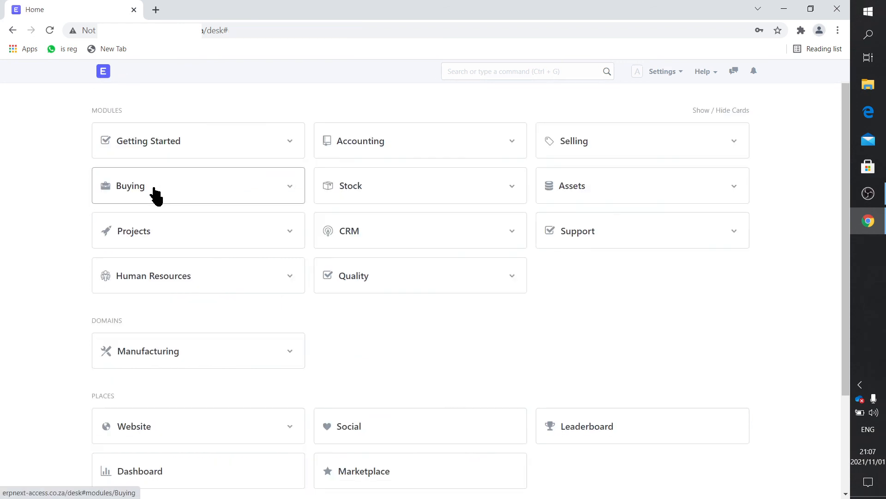
{"action": "left_click", "coordinate": [559, 187]}
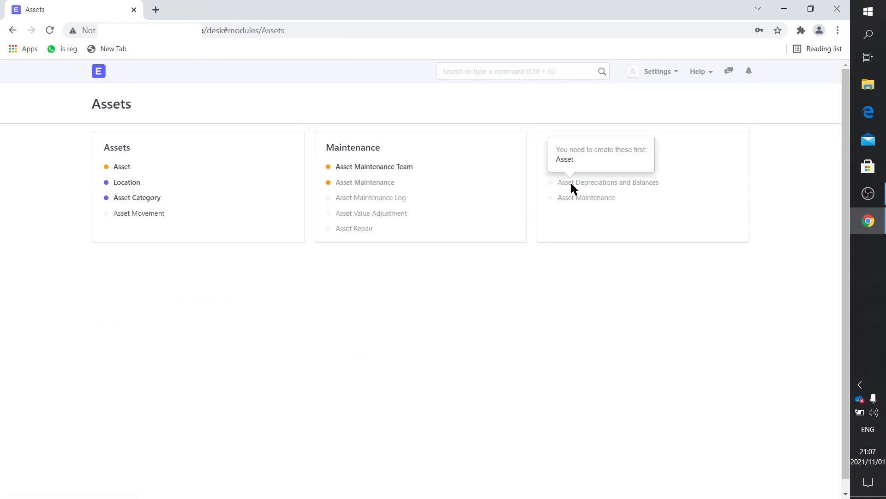
{"action": "left_click", "coordinate": [122, 167]}
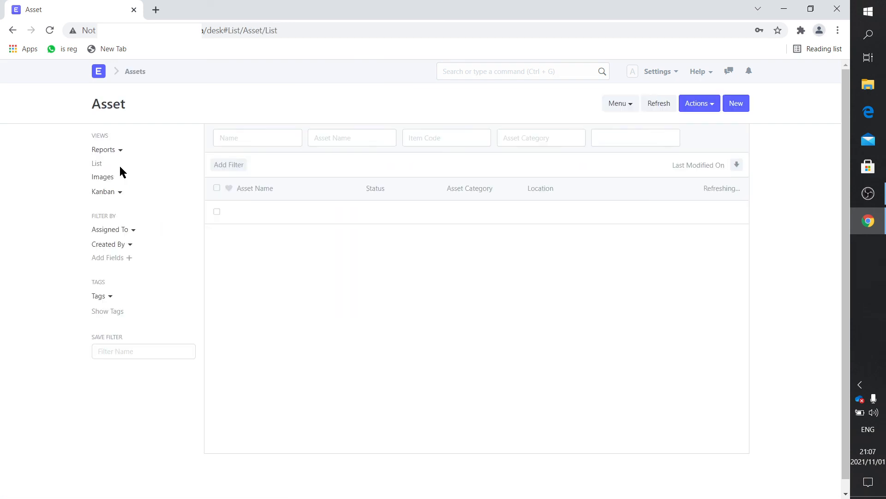
{"action": "left_click", "coordinate": [469, 323]}
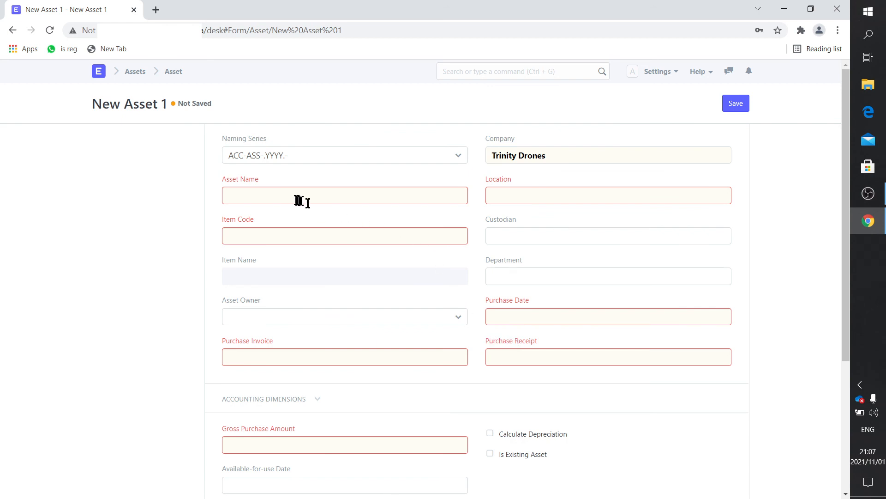
Name the asset 'HP laser Printer' and give it item code FAS00001
{"action": "left_click", "coordinate": [293, 198]}
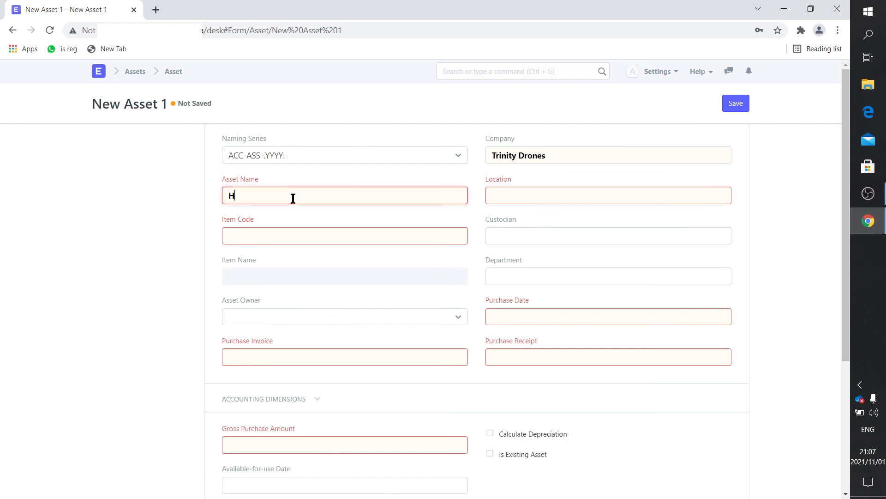
{"action": "type", "text": "Hp"}
{"action": "key", "text": "BackSpace"}
{"action": "type", "text": "P laser Printer"}
{"action": "left_click", "coordinate": [247, 240]}
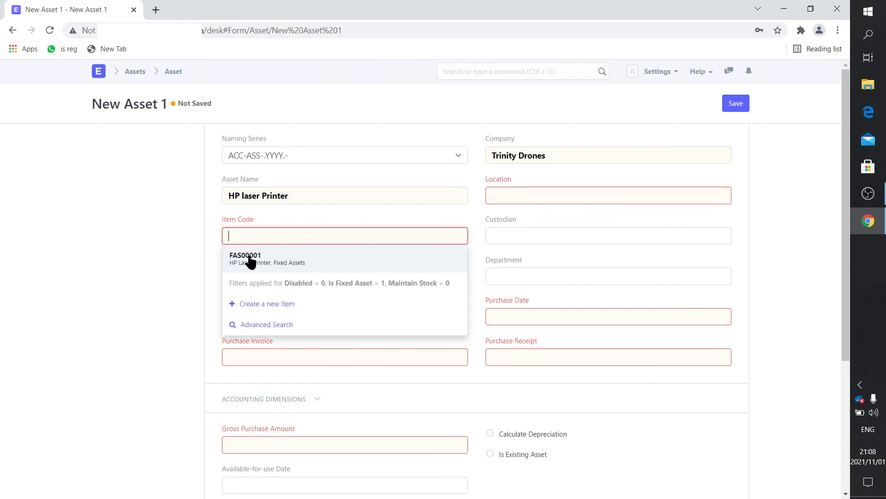
{"action": "left_click", "coordinate": [248, 255]}
Set the location to Midrand and link purchase invoice ACC-PINV-2021-00045
{"action": "left_click", "coordinate": [524, 195]}
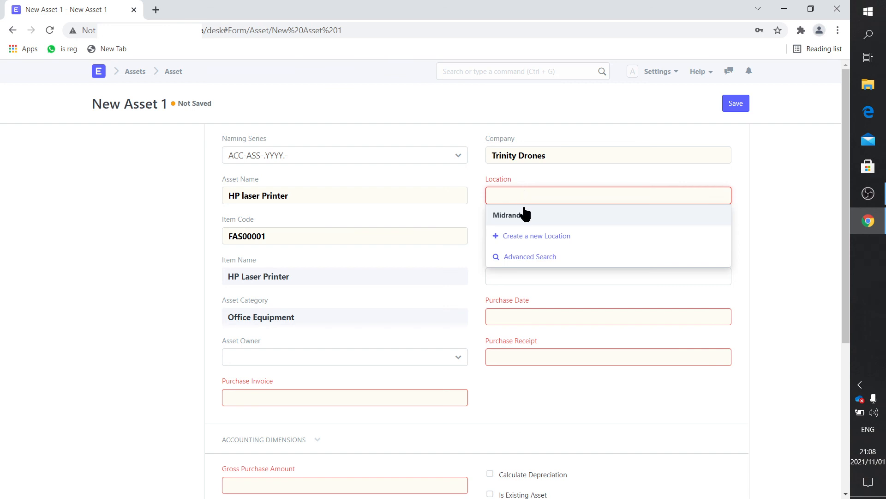
{"action": "left_click", "coordinate": [523, 207]}
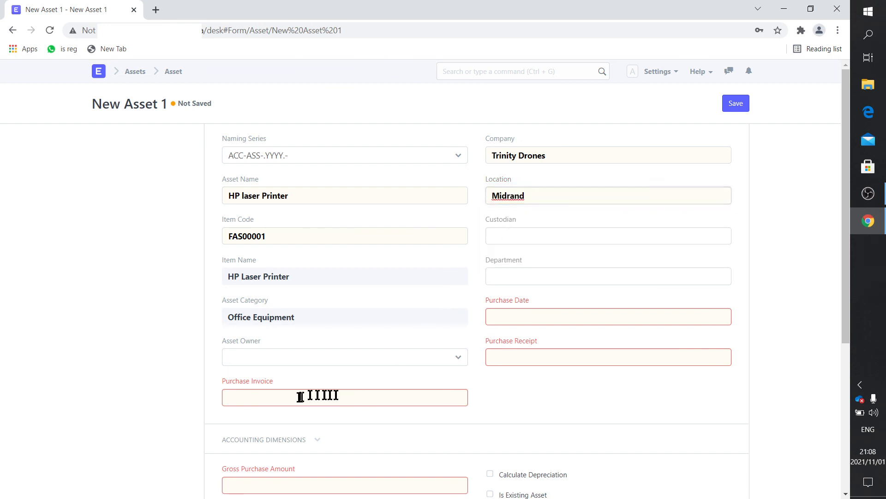
{"action": "left_click", "coordinate": [279, 401]}
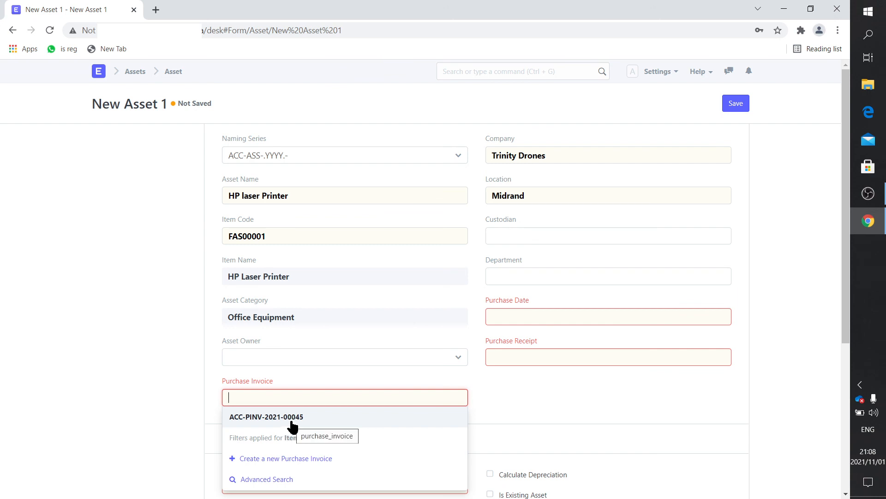
{"action": "left_click", "coordinate": [292, 418]}
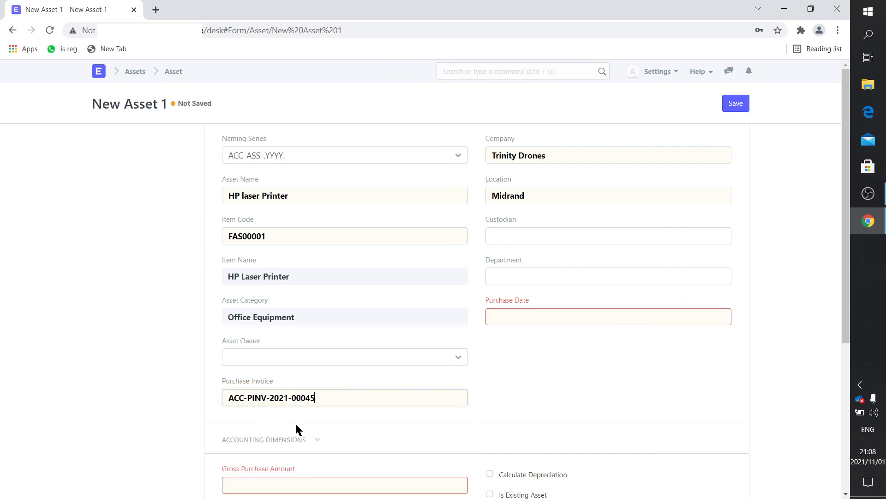
{"action": "scroll", "coordinate": [558, 351], "scroll_direction": "down", "scroll_amount": 3}
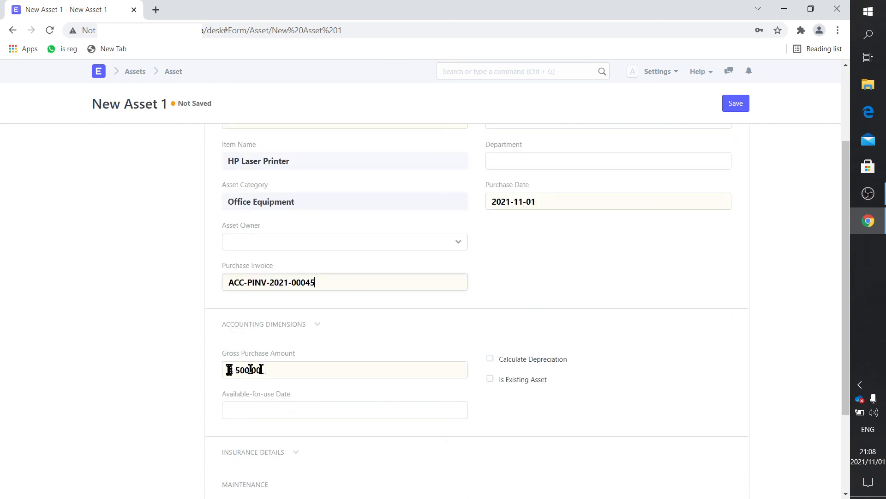
Set the available-for-use date to 2021-11-01
{"action": "scroll", "coordinate": [242, 373], "scroll_direction": "down", "scroll_amount": 2}
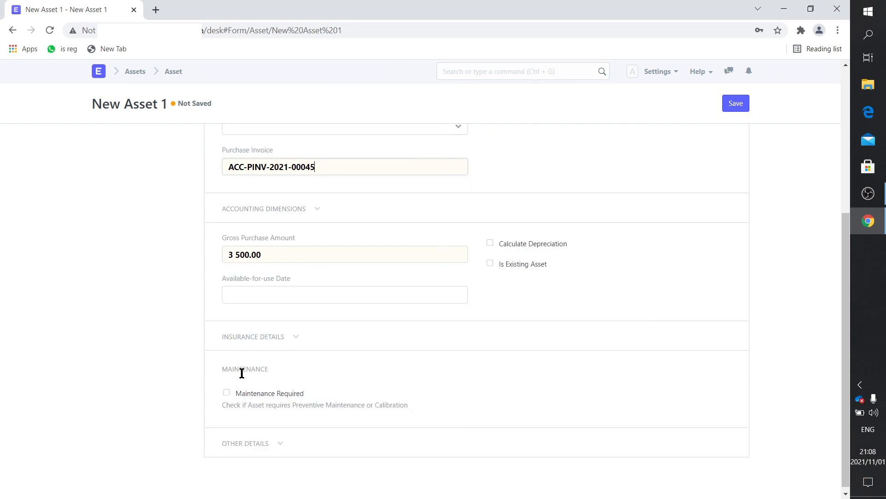
{"action": "left_click", "coordinate": [263, 295]}
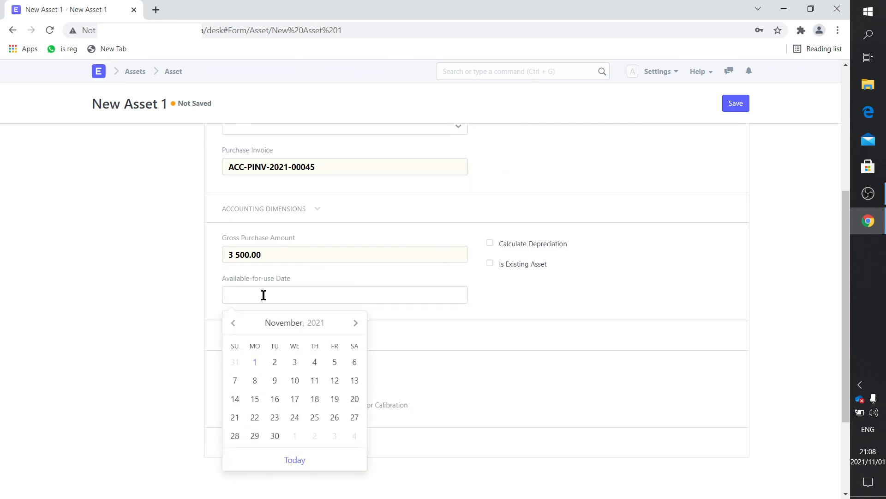
{"action": "left_click", "coordinate": [255, 362]}
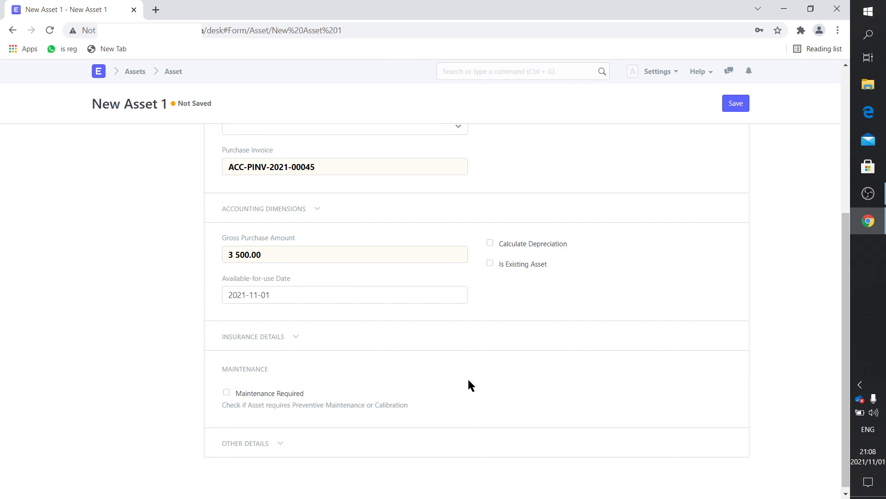
Re-enter Midrand as the asset's location after it was cleared
{"action": "scroll", "coordinate": [468, 378], "scroll_direction": "up", "scroll_amount": 6}
{"action": "scroll", "coordinate": [467, 378], "scroll_direction": "down", "scroll_amount": 5}
{"action": "scroll", "coordinate": [469, 383], "scroll_direction": "up", "scroll_amount": 4}
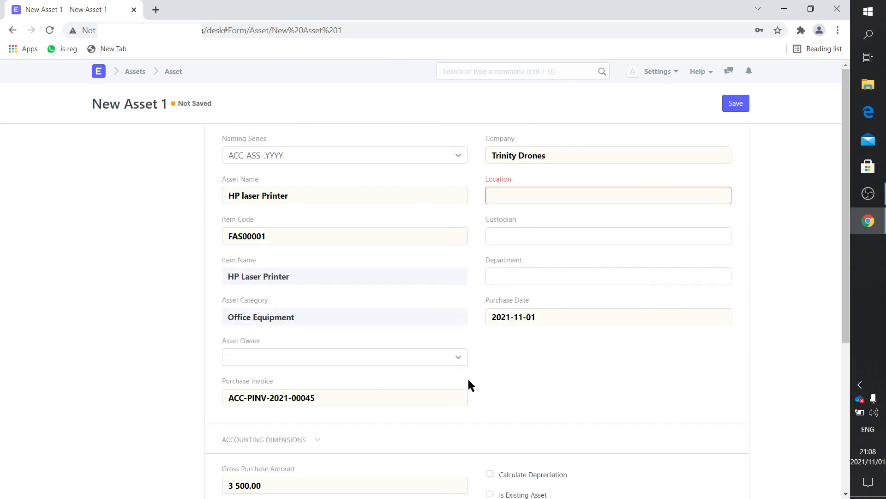
{"action": "left_click", "coordinate": [541, 196]}
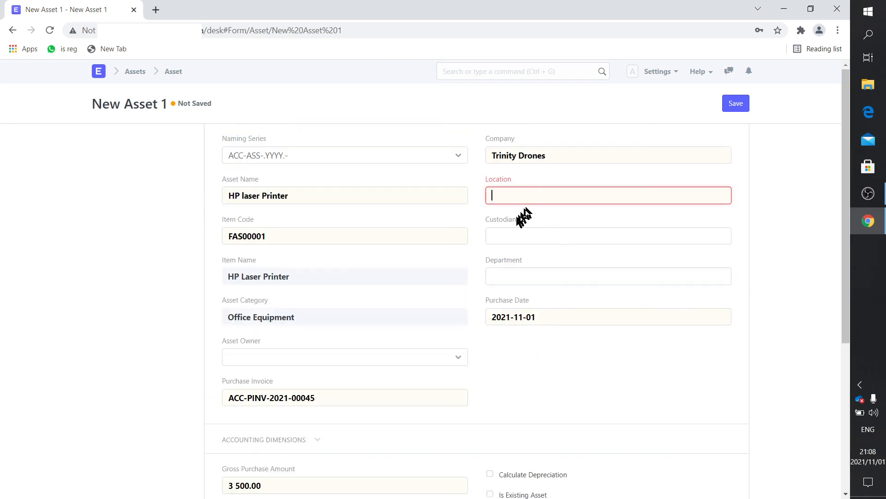
{"action": "type", "text": "Midrand"}
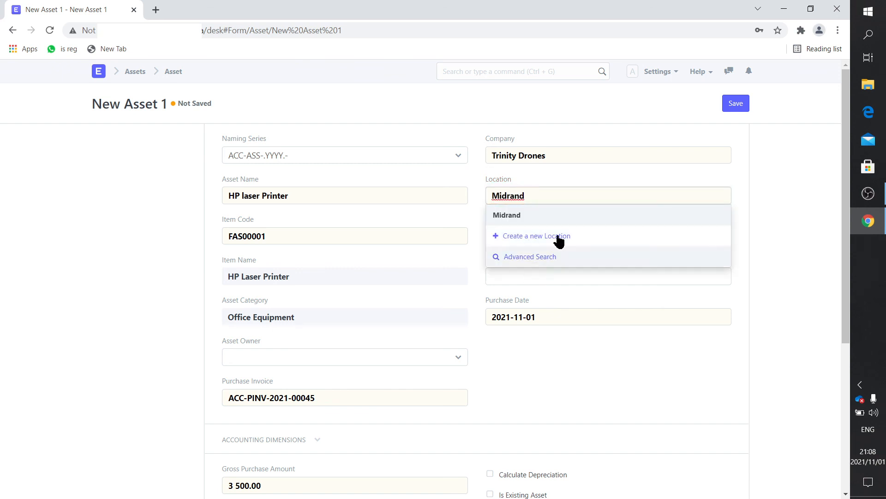
{"action": "left_click", "coordinate": [558, 217]}
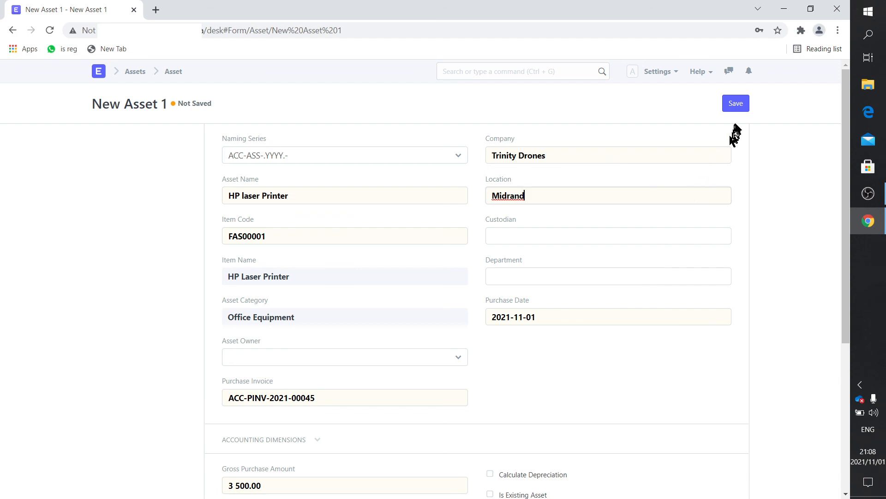
Save and submit asset ACC-ASS-2021-00002, confirming with Yes, then return to the home desk
{"action": "left_click", "coordinate": [735, 106]}
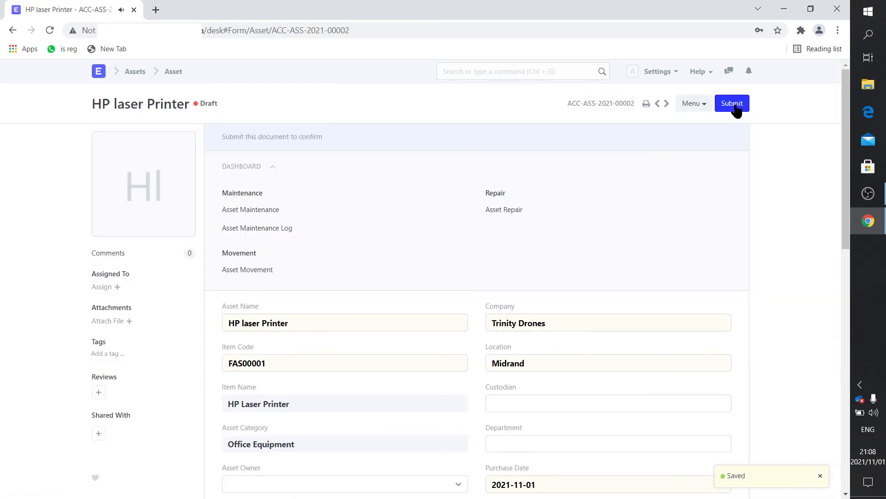
{"action": "left_click", "coordinate": [735, 105]}
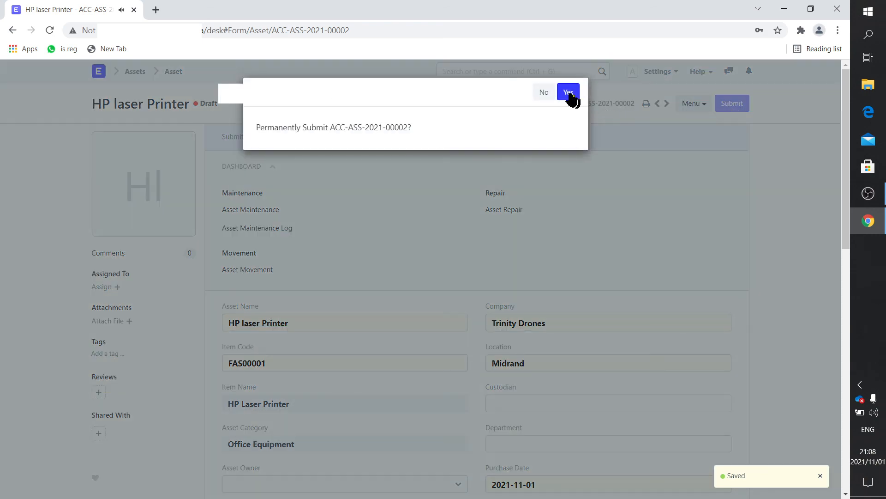
{"action": "left_click", "coordinate": [568, 90]}
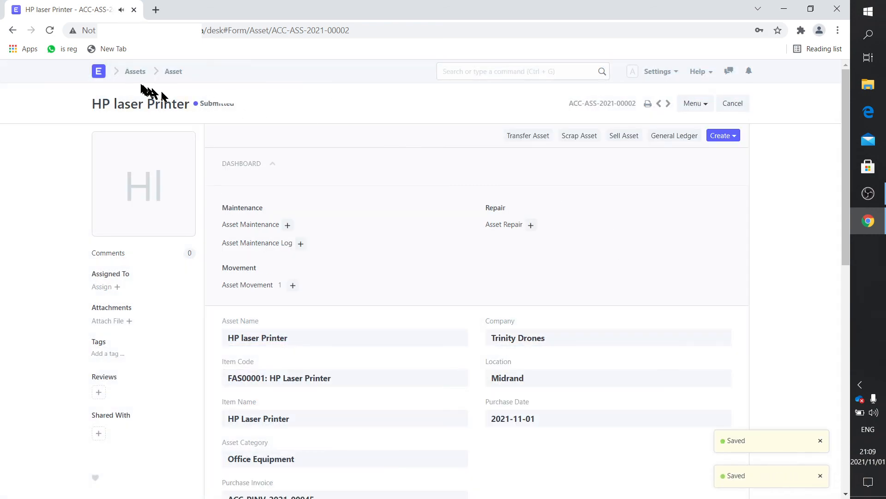
{"action": "left_click", "coordinate": [99, 73]}
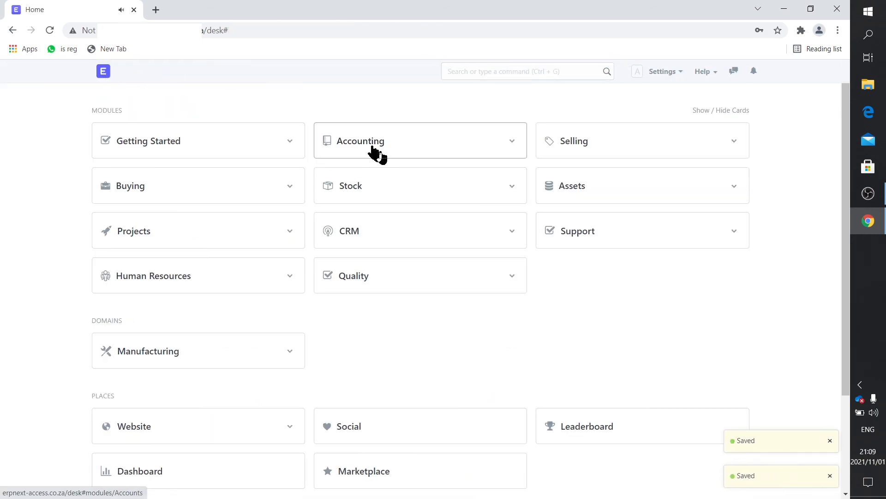
{"action": "left_click", "coordinate": [370, 148]}
{"action": "scroll", "coordinate": [375, 251], "scroll_direction": "down", "scroll_amount": 2}
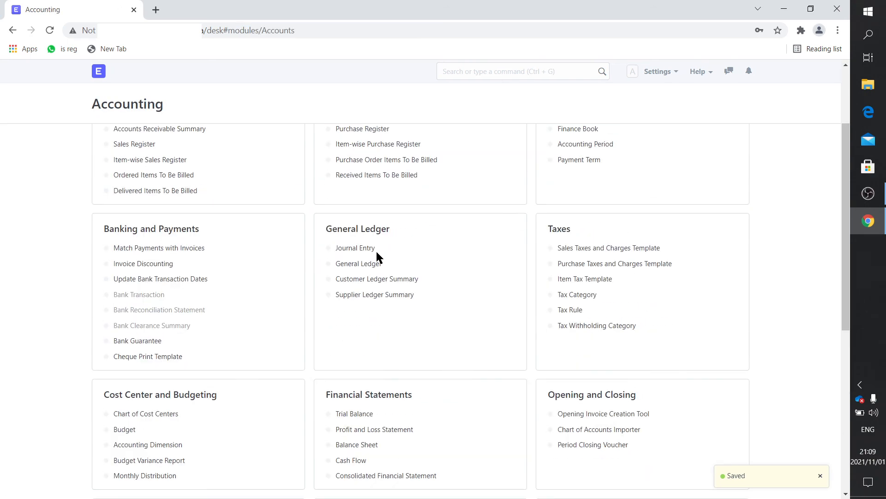
{"action": "left_click", "coordinate": [375, 263]}
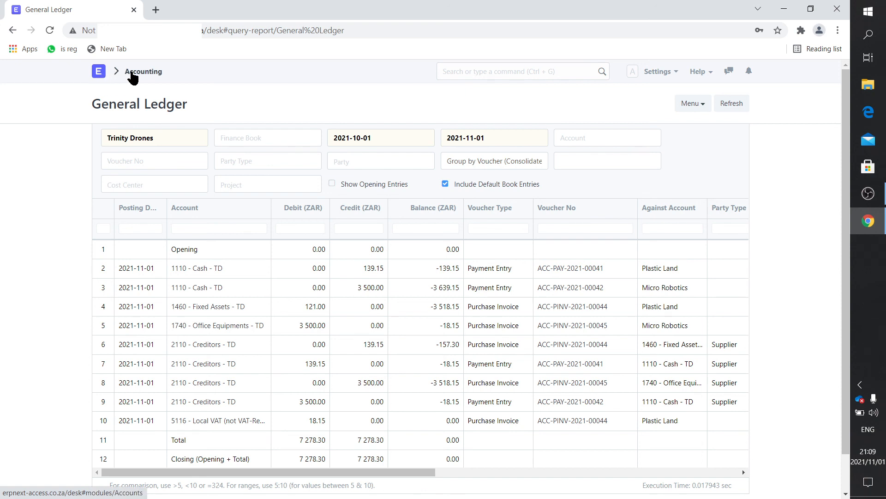
{"action": "left_click", "coordinate": [99, 74]}
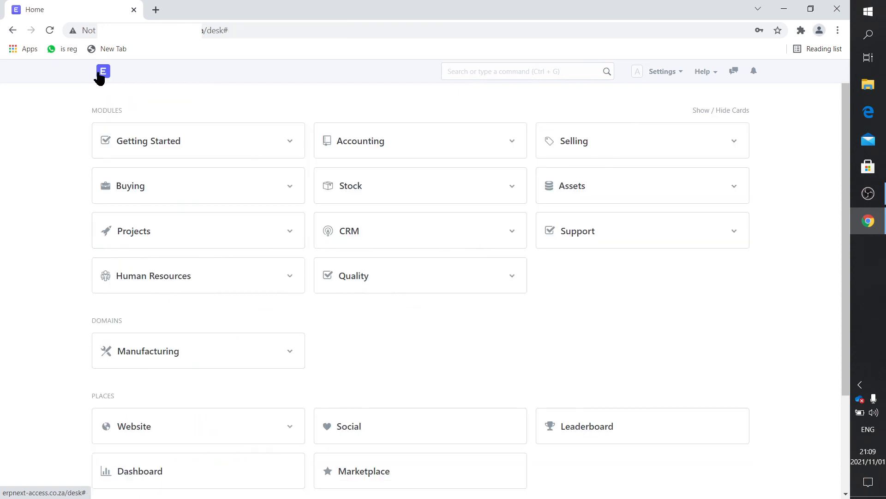
{"action": "left_click", "coordinate": [569, 191]}
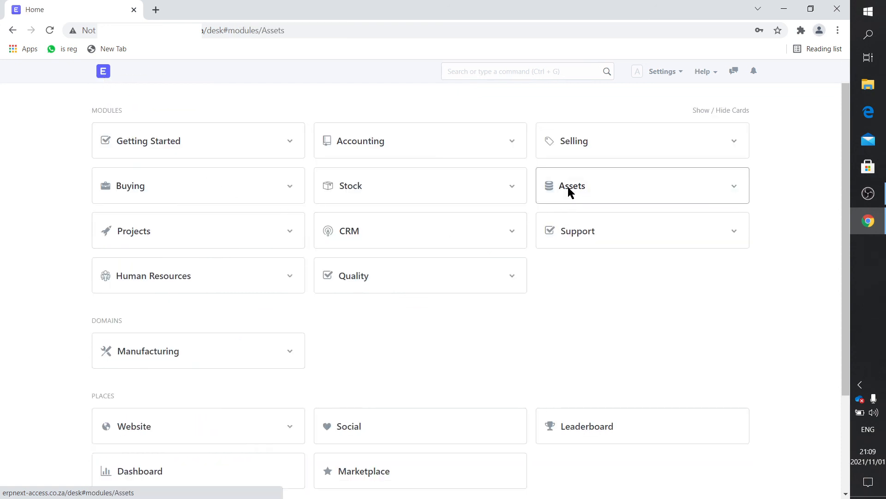
{"action": "left_click", "coordinate": [122, 166]}
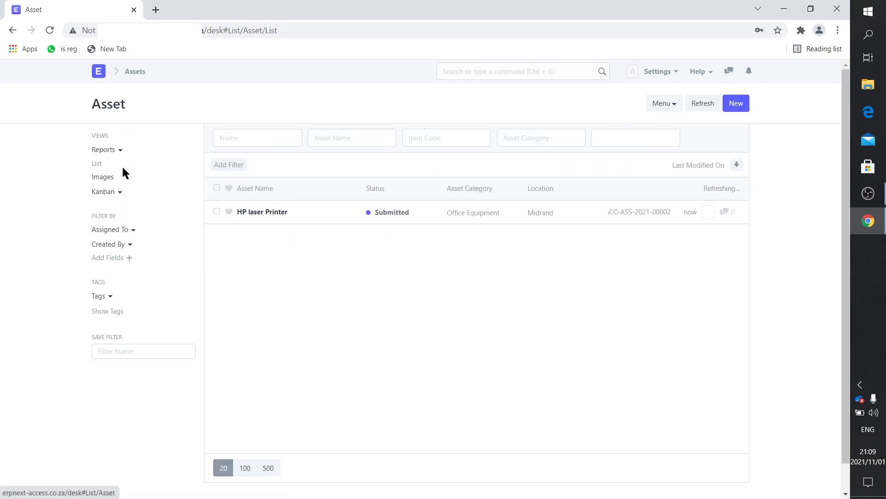
{"action": "left_click", "coordinate": [262, 211]}
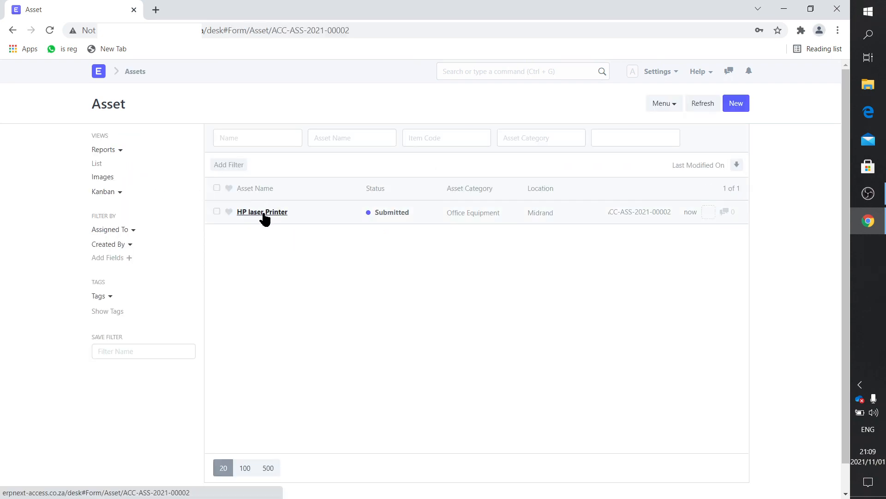
{"action": "scroll", "coordinate": [425, 346], "scroll_direction": "down", "scroll_amount": 10}
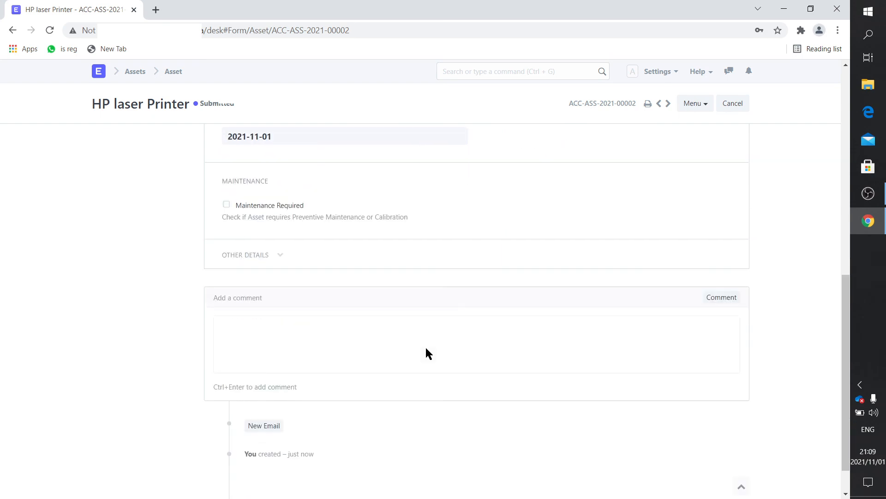
{"action": "scroll", "coordinate": [426, 345], "scroll_direction": "up", "scroll_amount": 4}
{"action": "scroll", "coordinate": [423, 344], "scroll_direction": "up", "scroll_amount": 6}
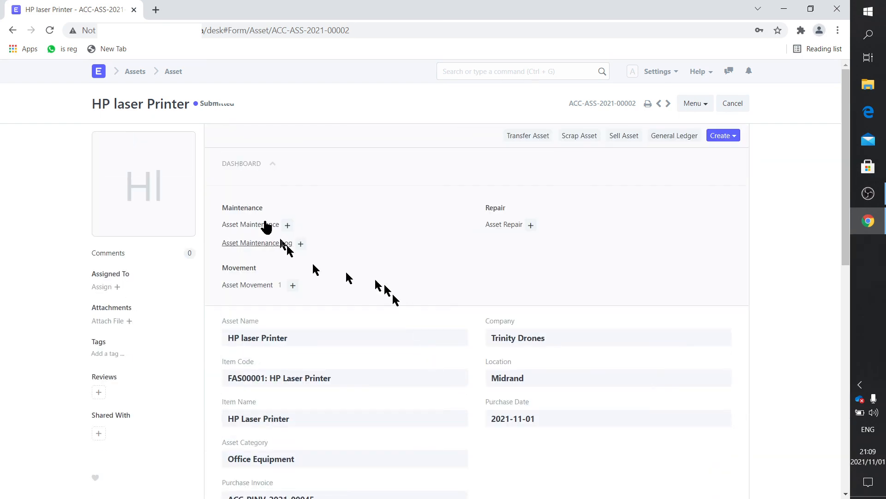
{"action": "left_click", "coordinate": [100, 75]}
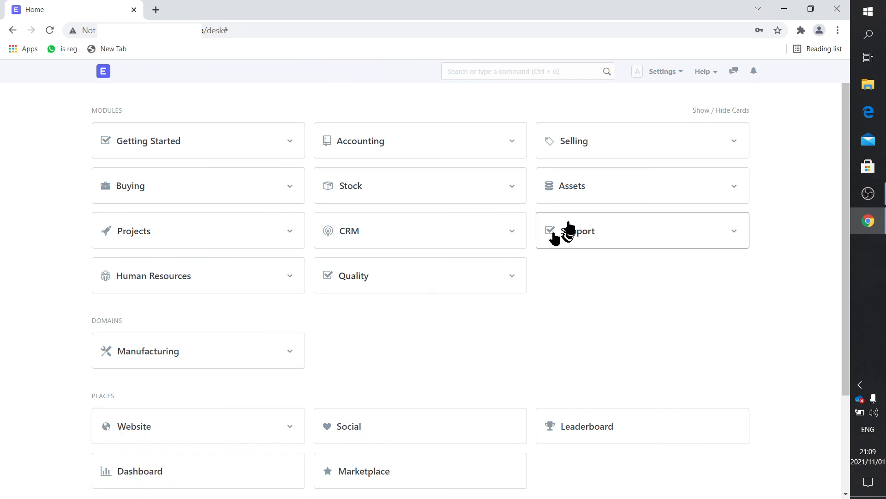
{"action": "left_click", "coordinate": [571, 188]}
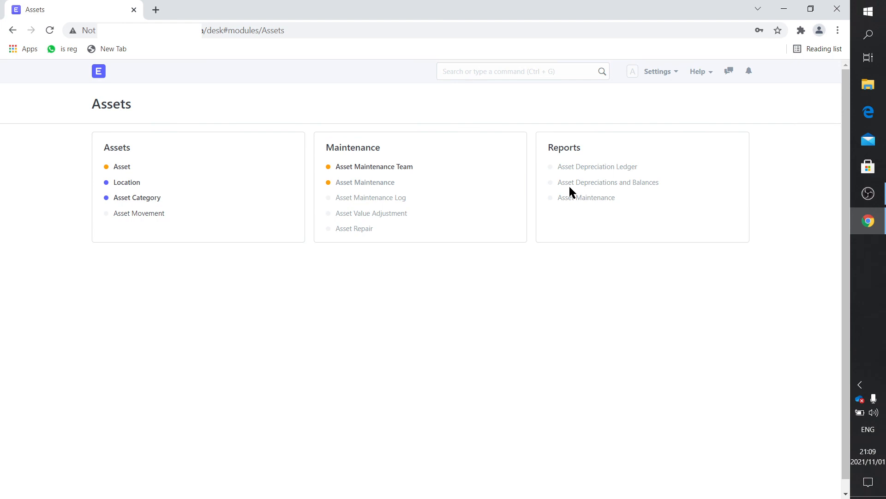
{"action": "left_click", "coordinate": [142, 197]}
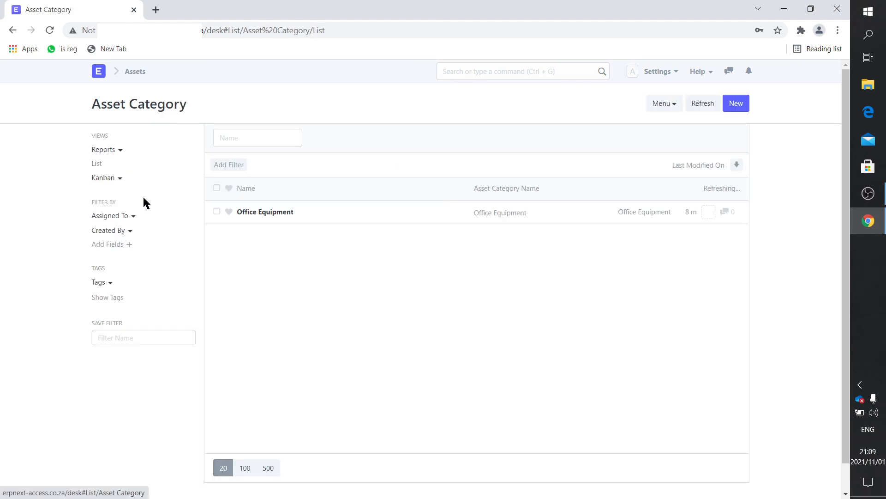
{"action": "left_click", "coordinate": [240, 214]}
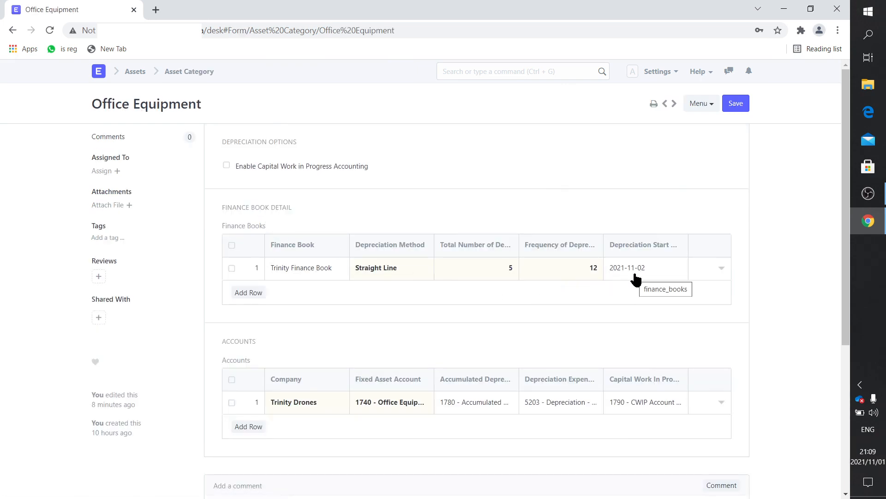
{"action": "left_click", "coordinate": [99, 72]}
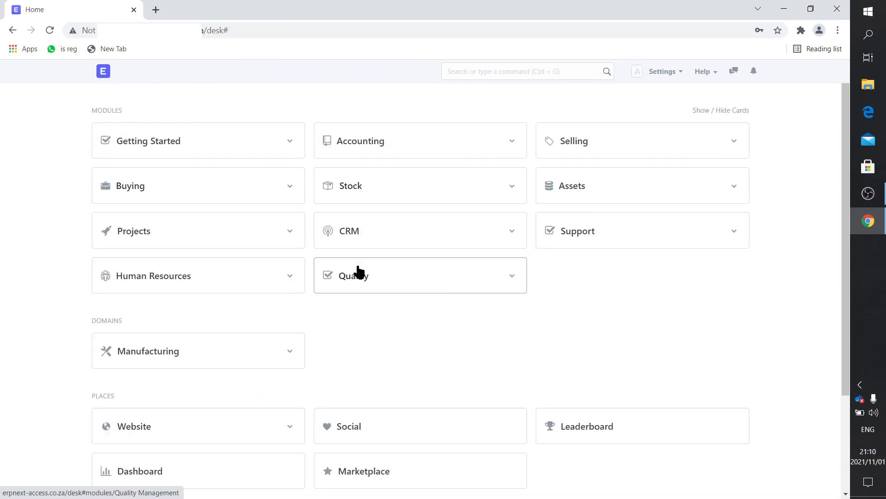